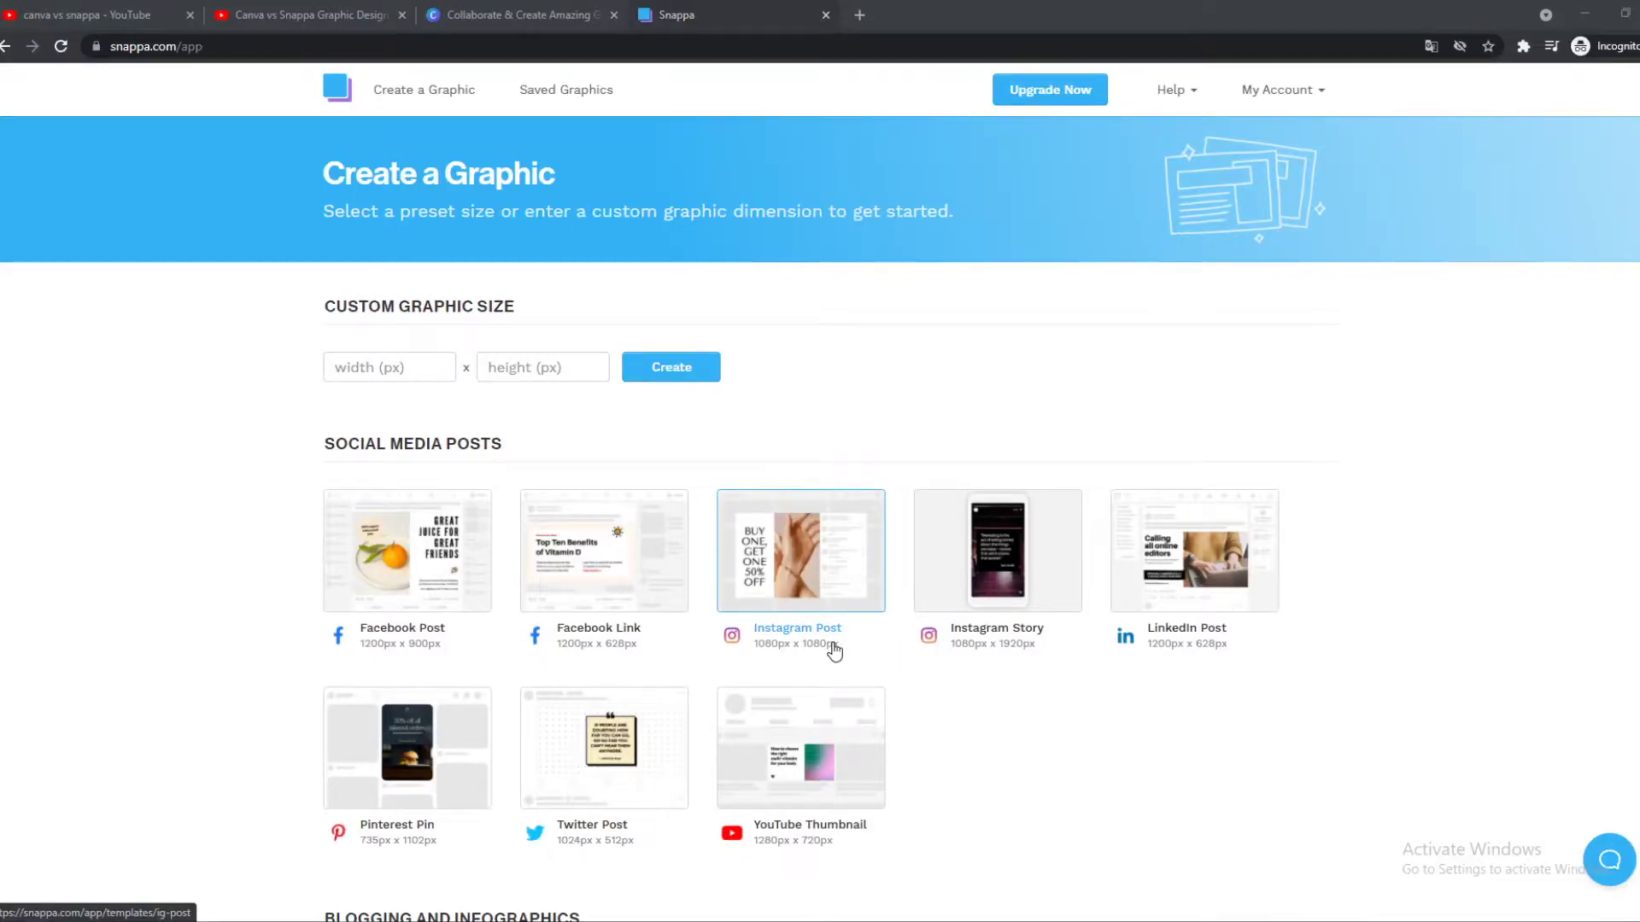
- Compare Canva's home page with Snappa's Create a Graphic page and accept all Canva cookies
left_click(521, 15)
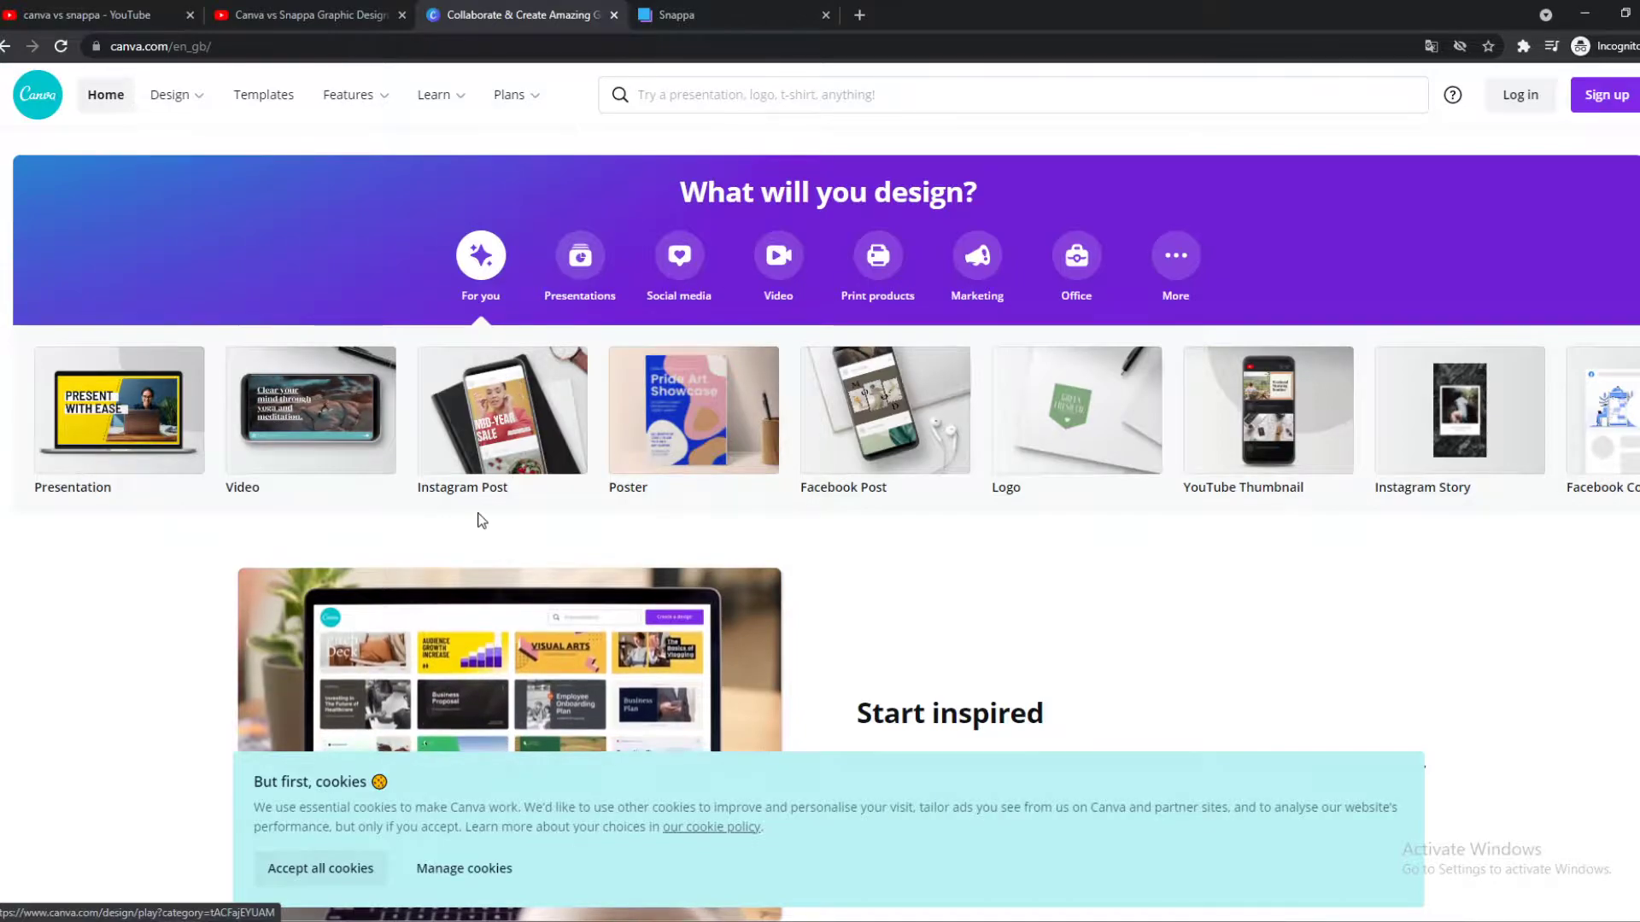
left_click(701, 15)
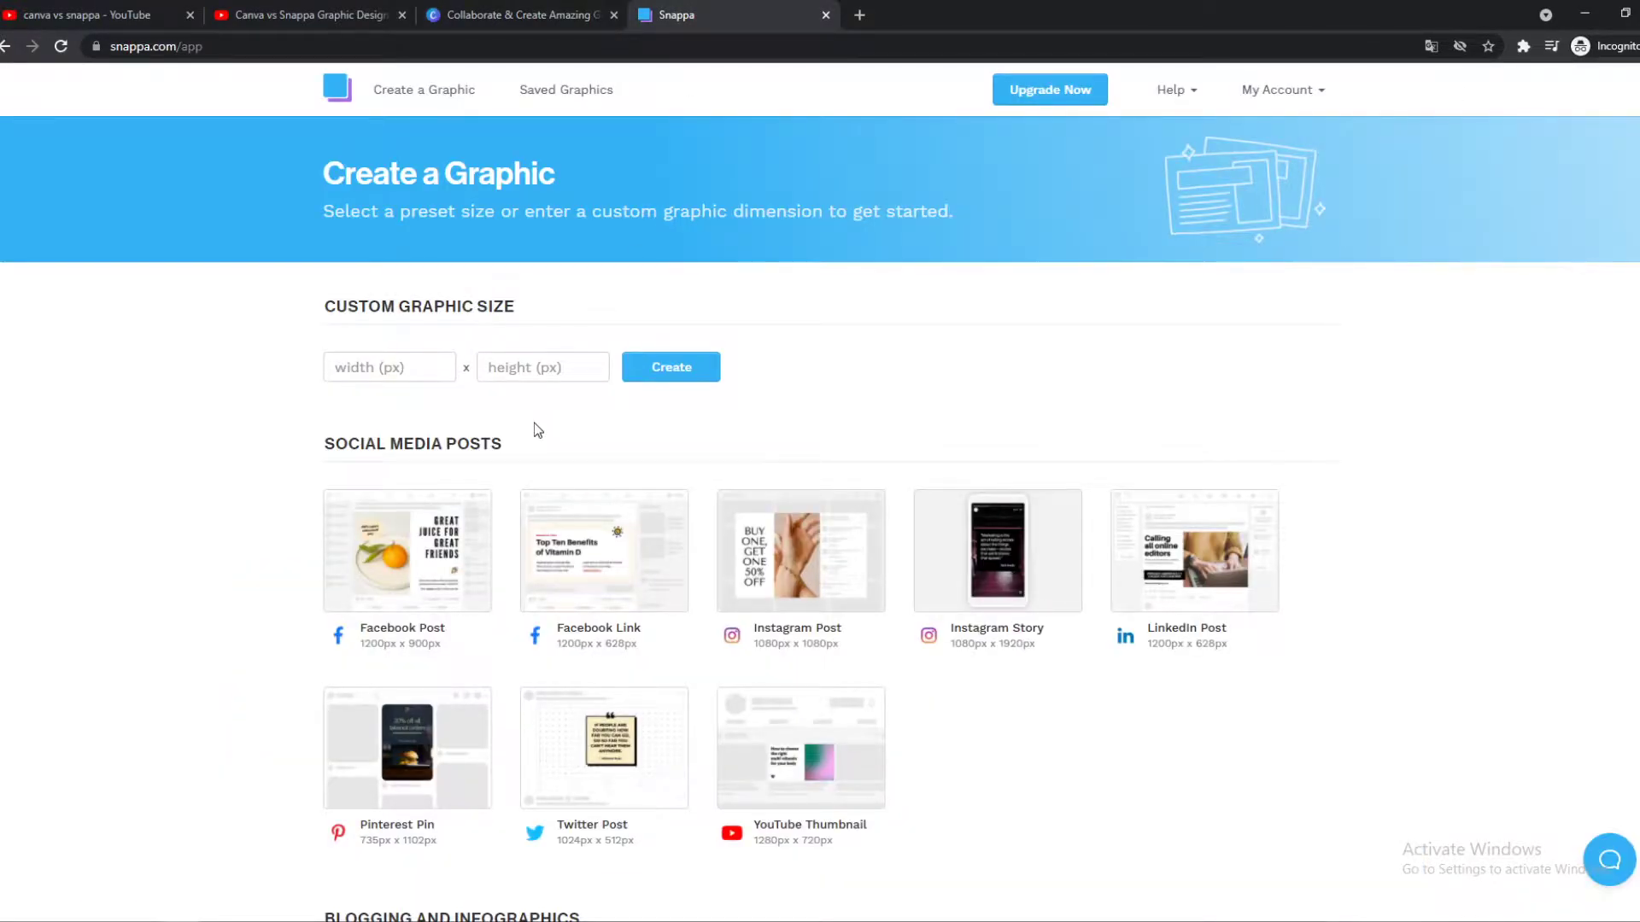
left_click(516, 10)
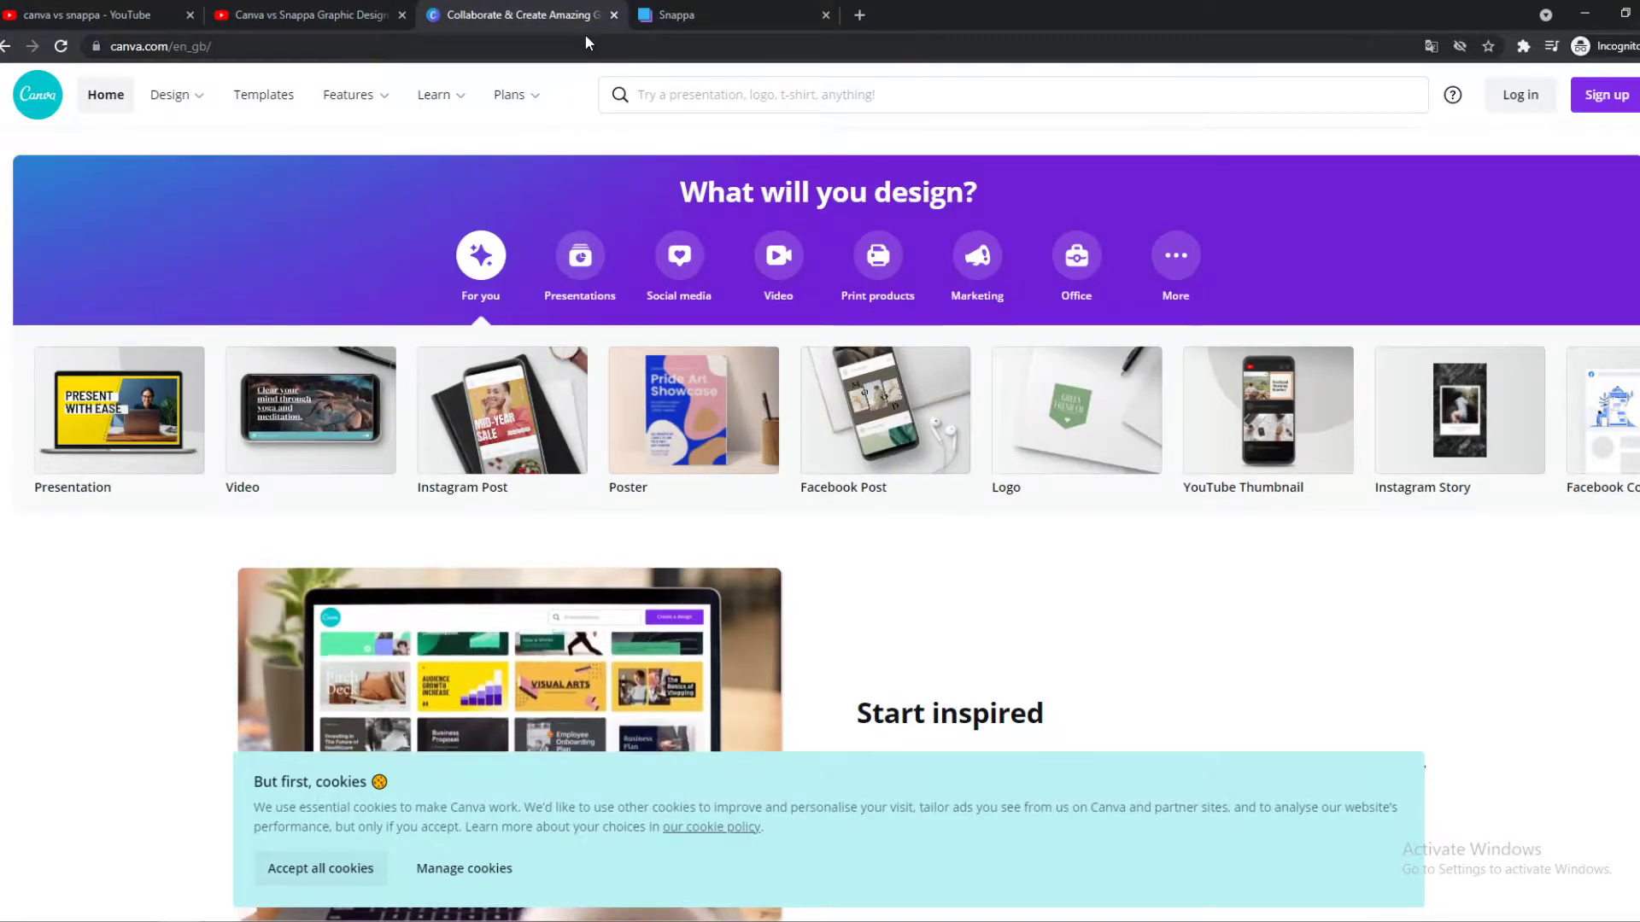
left_click(714, 17)
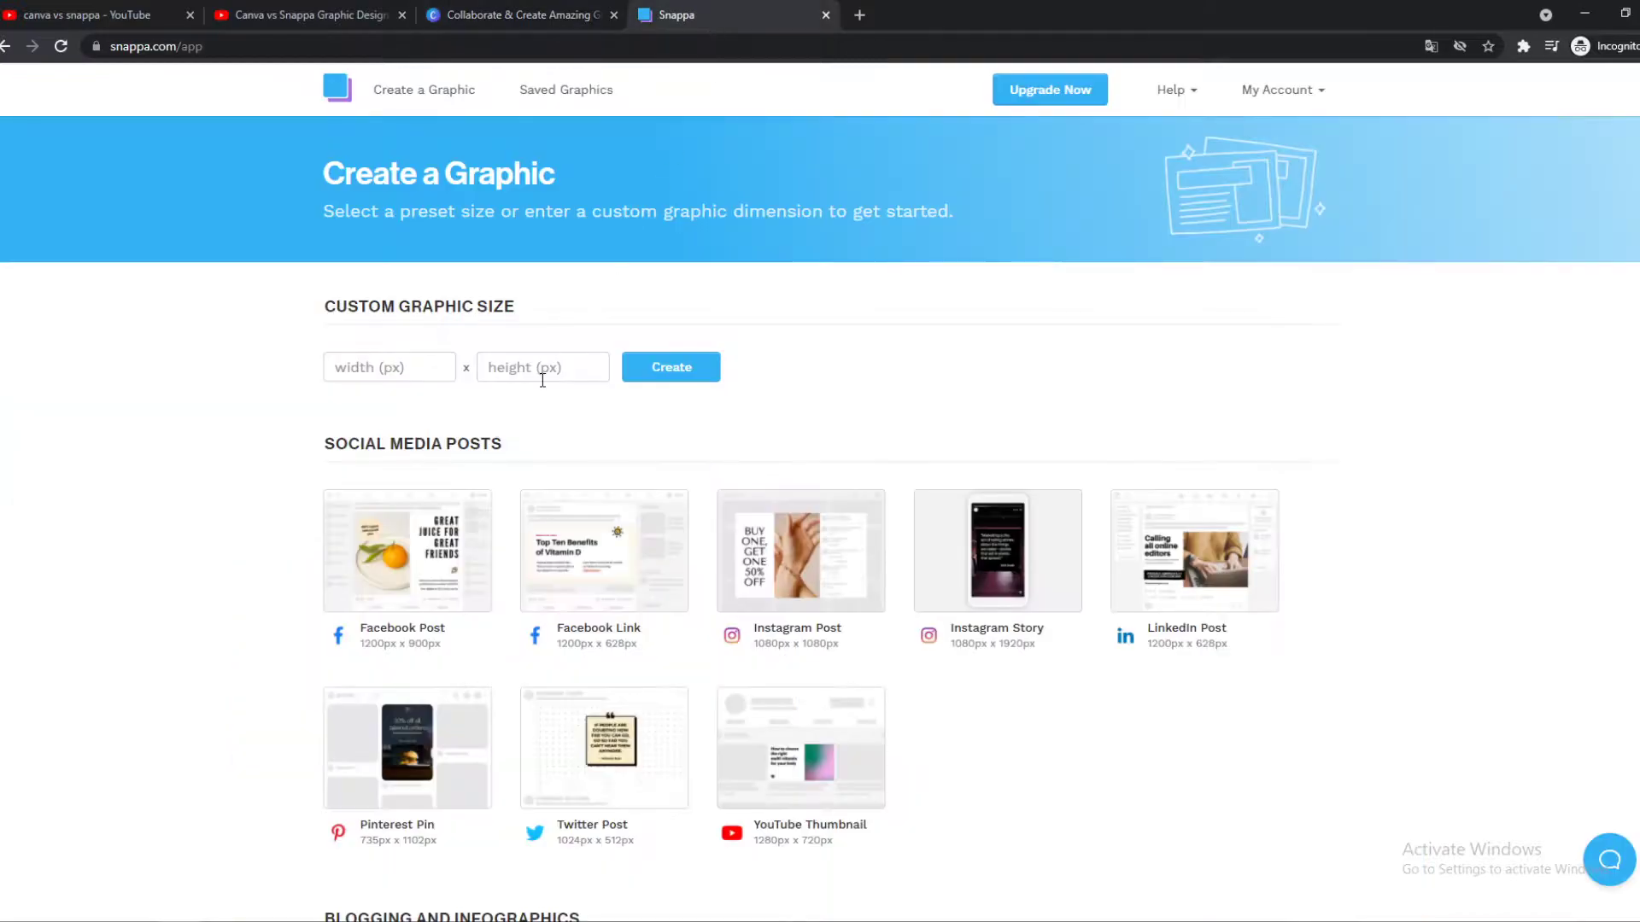
left_click(517, 14)
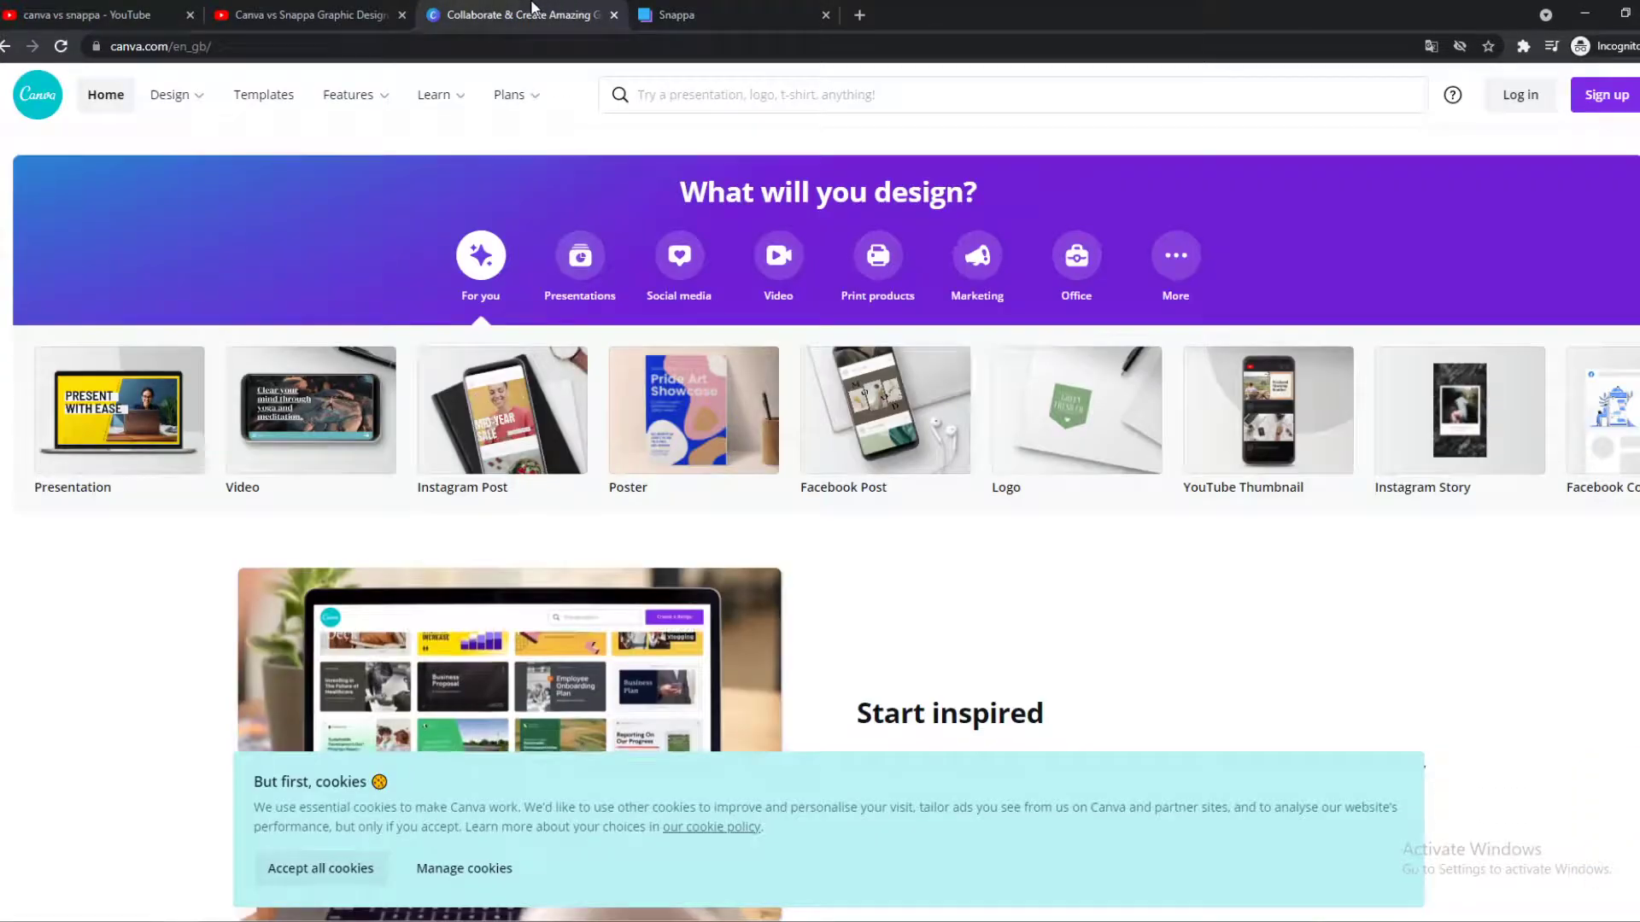
mouse_move(434, 94)
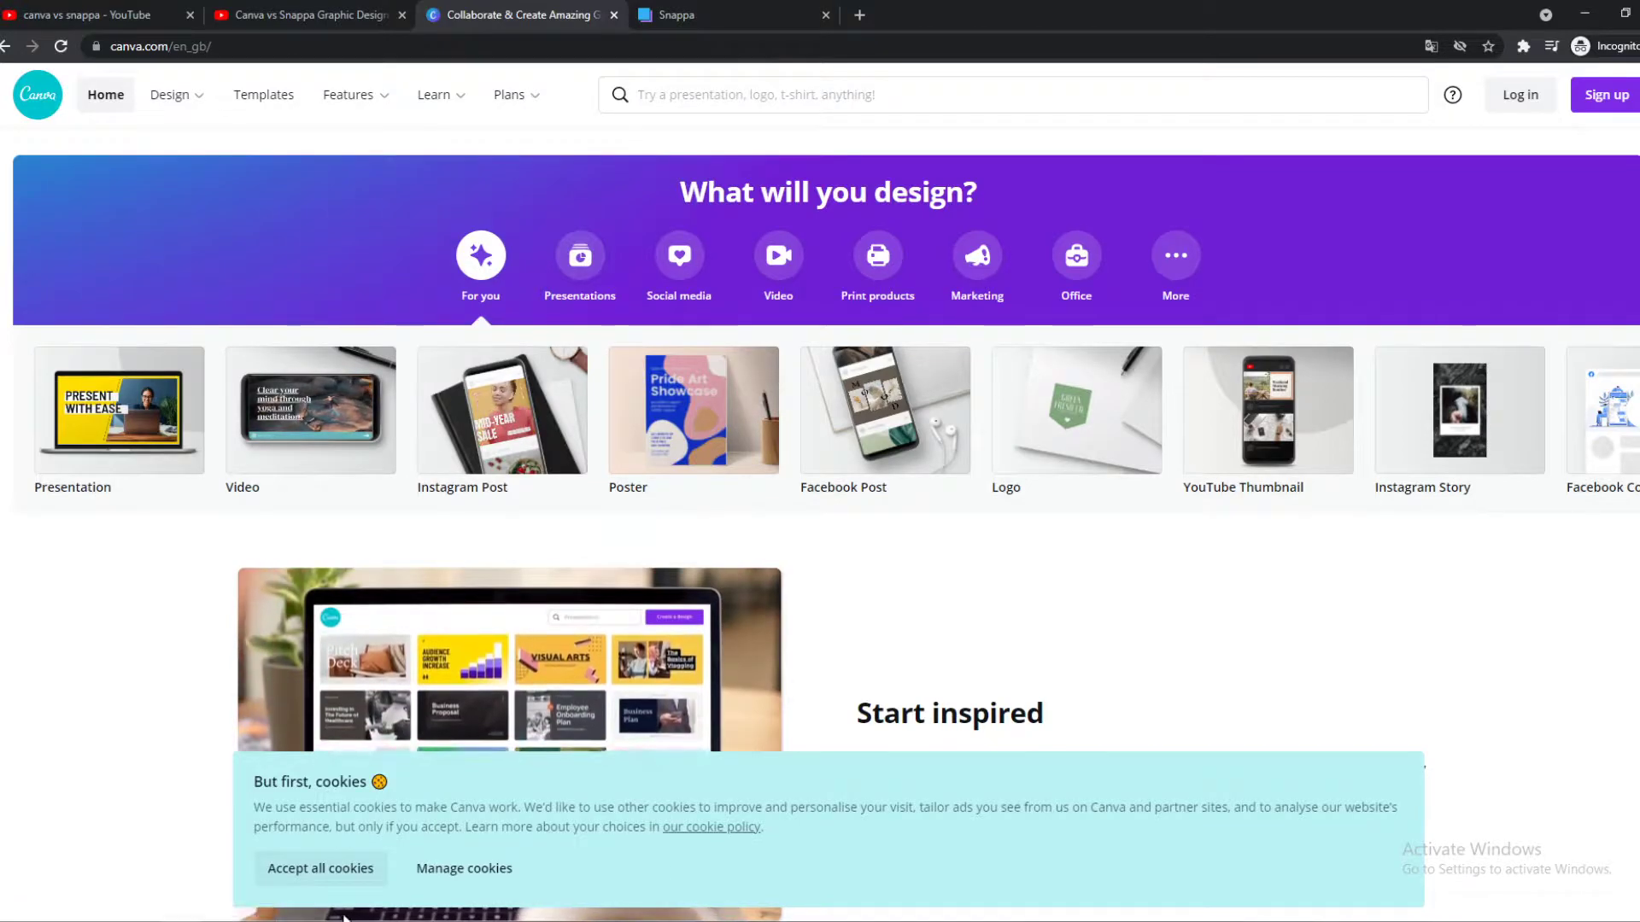
left_click(333, 869)
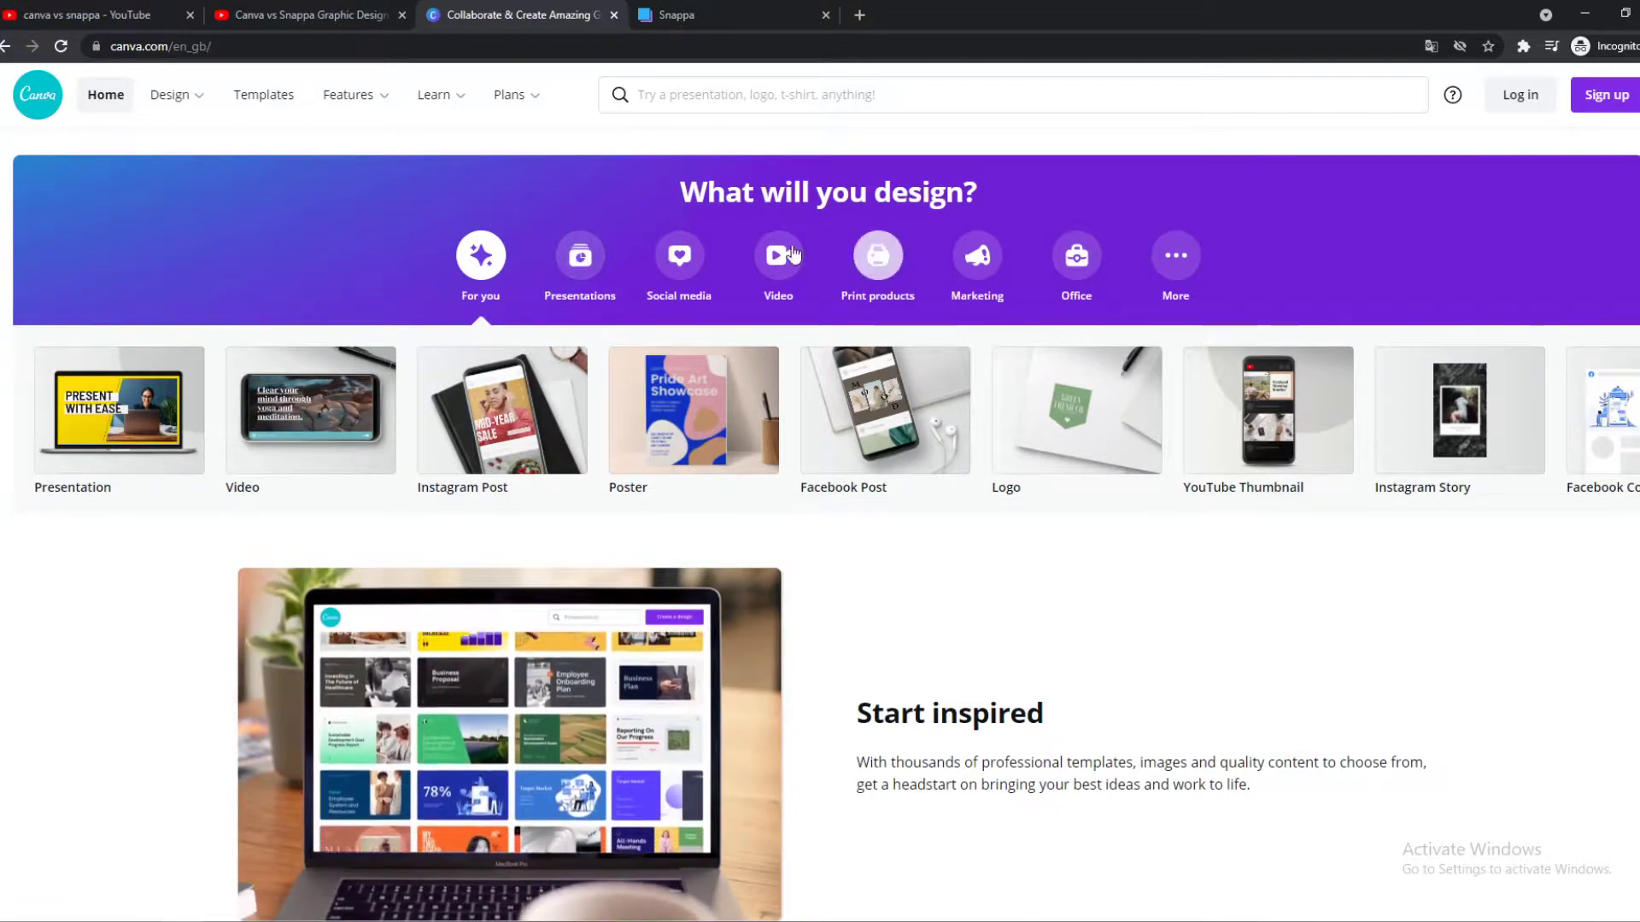
- Look over Snappa's Create a Graphic presets against Canva's home page, ending on Canva
left_click(703, 16)
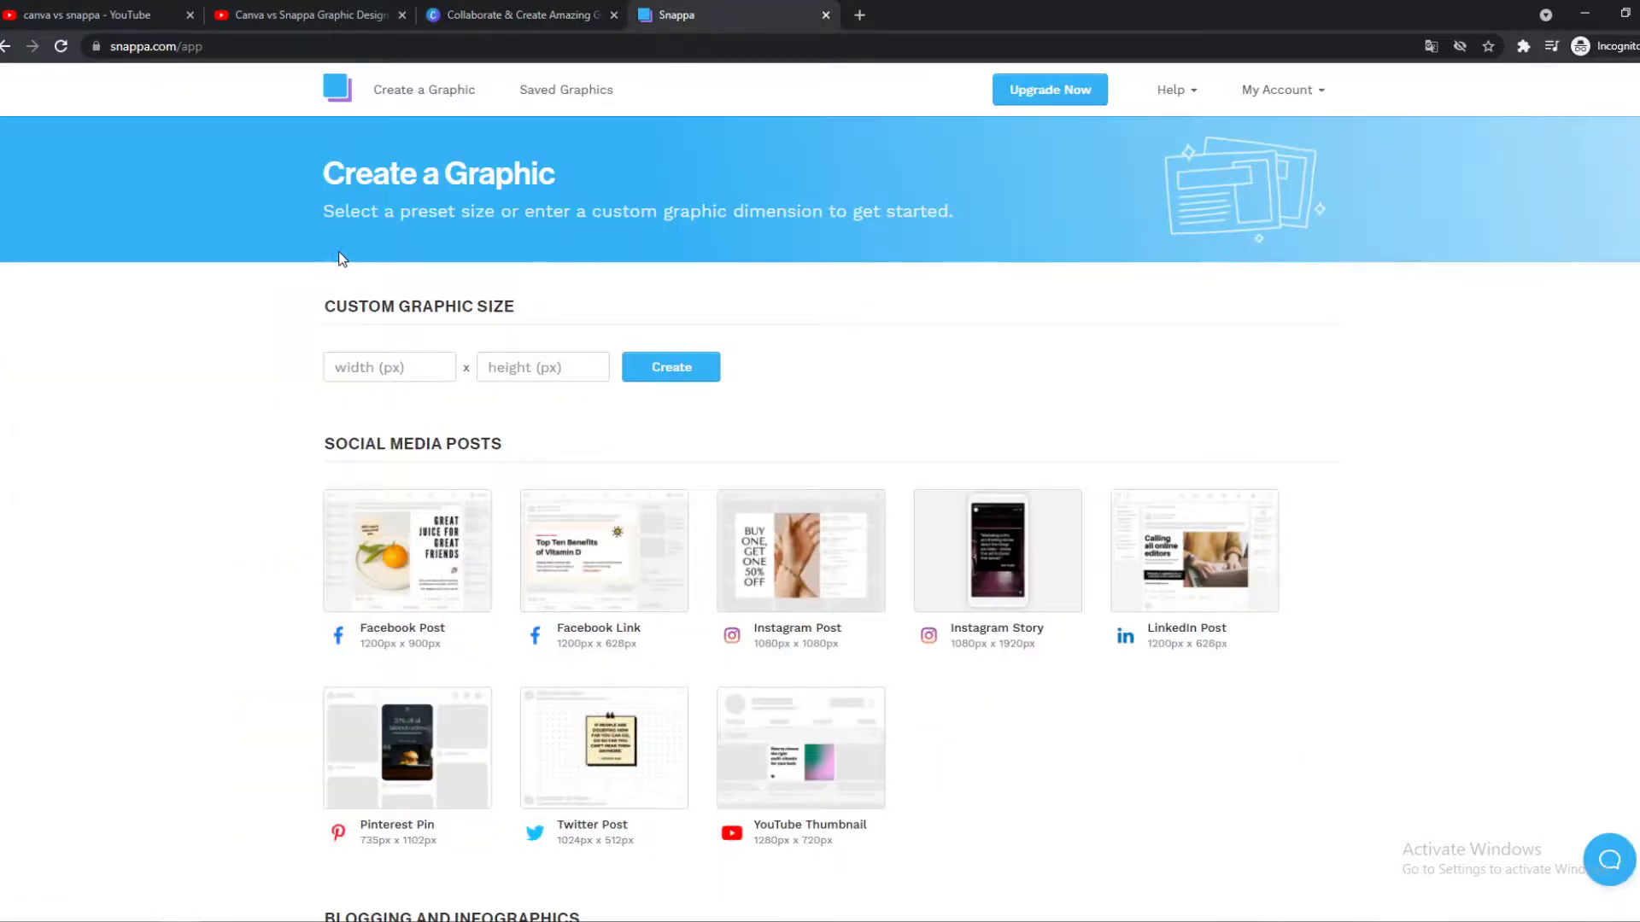
scroll(771, 316, "down", 4)
scroll(706, 596, "up", 4)
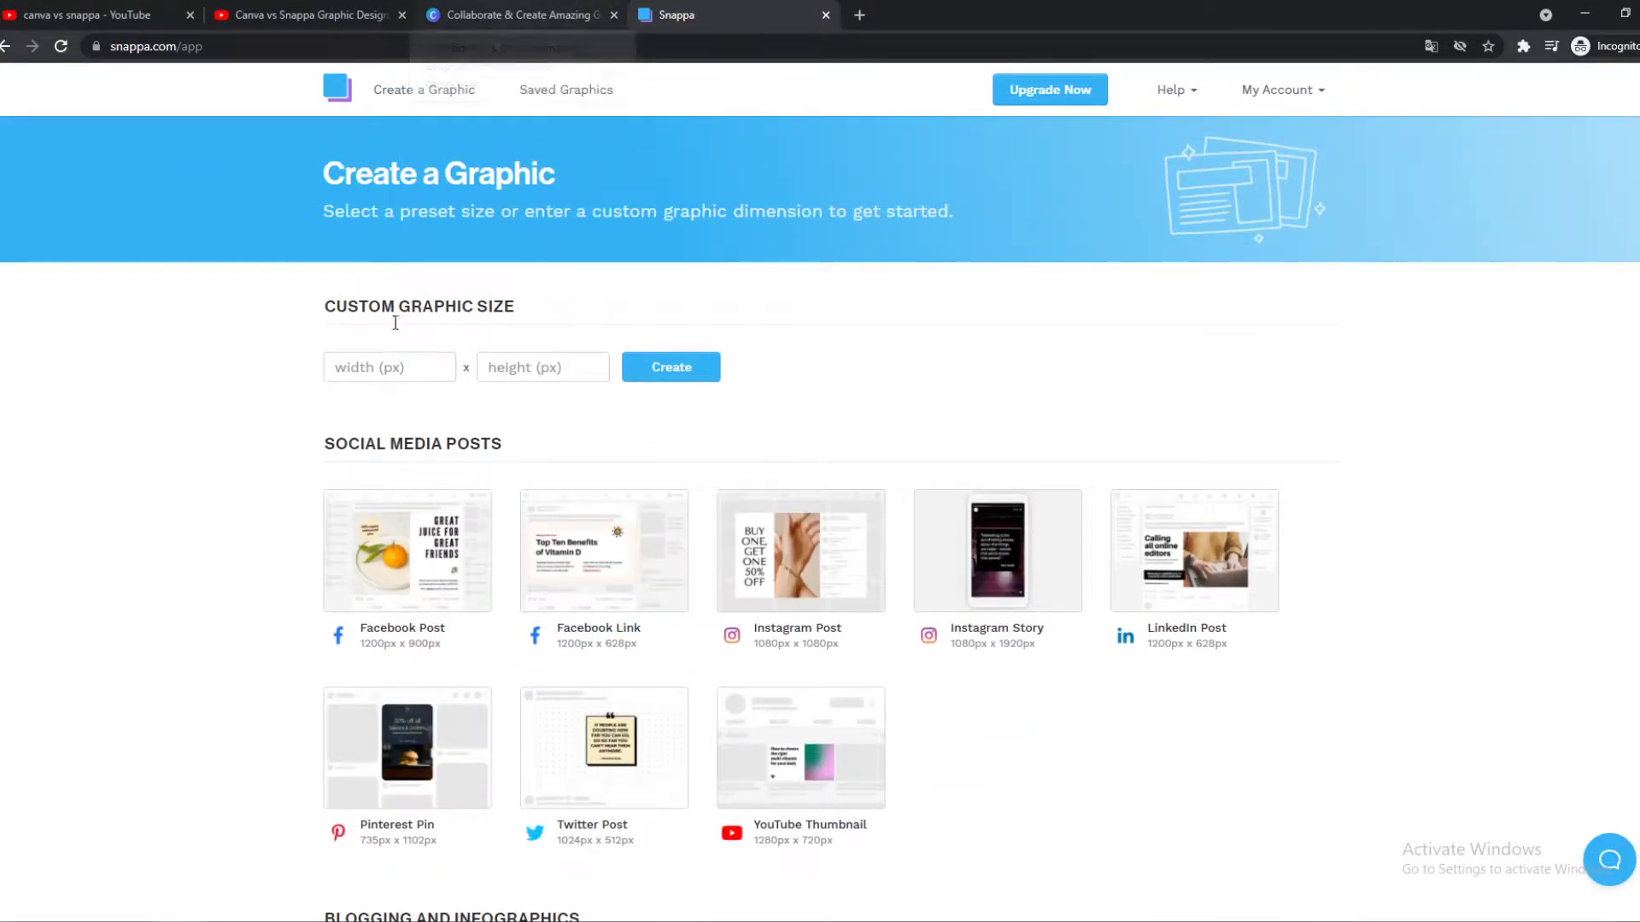
scroll(413, 348, "down", 2)
left_click(561, 23)
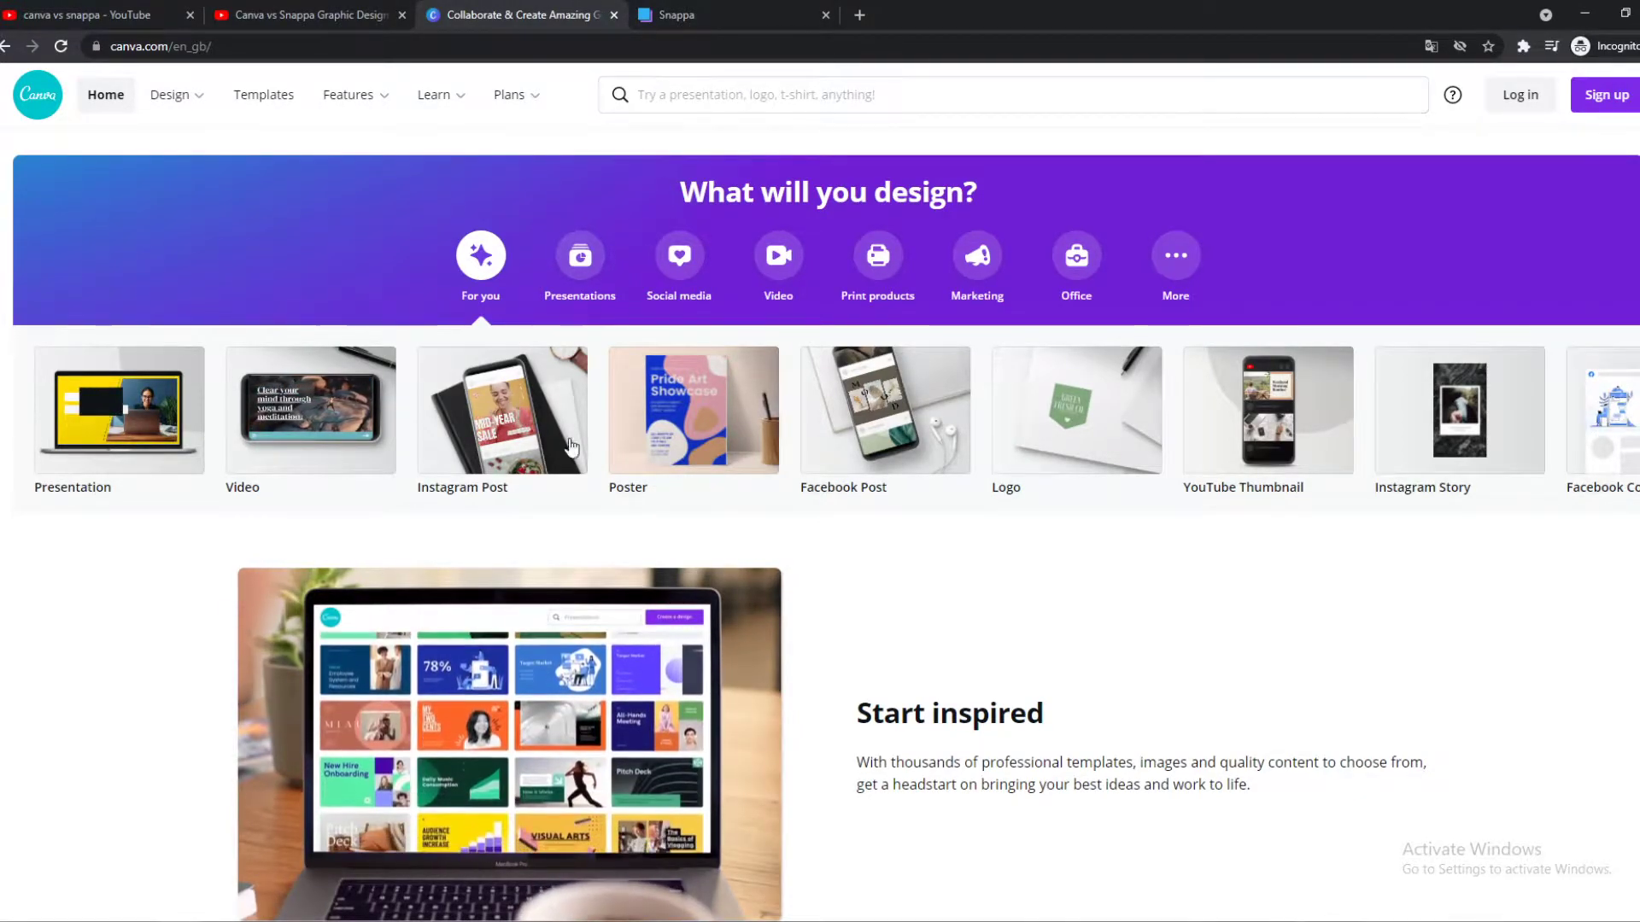
scroll(276, 477, "down", 2)
scroll(277, 476, "up", 2)
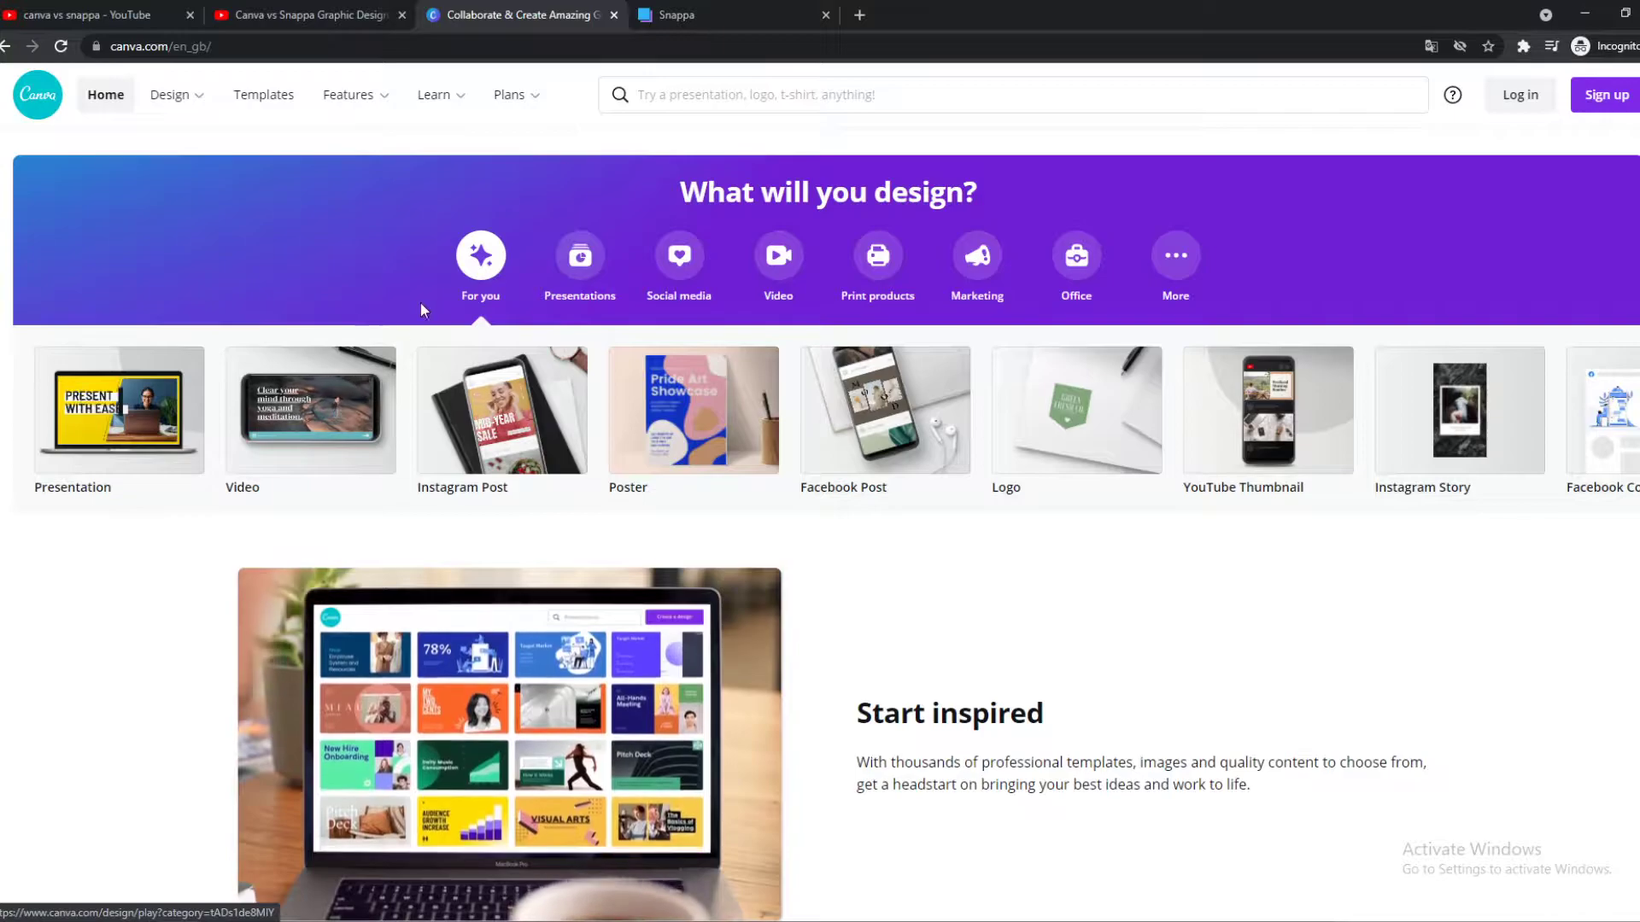
left_click(741, 17)
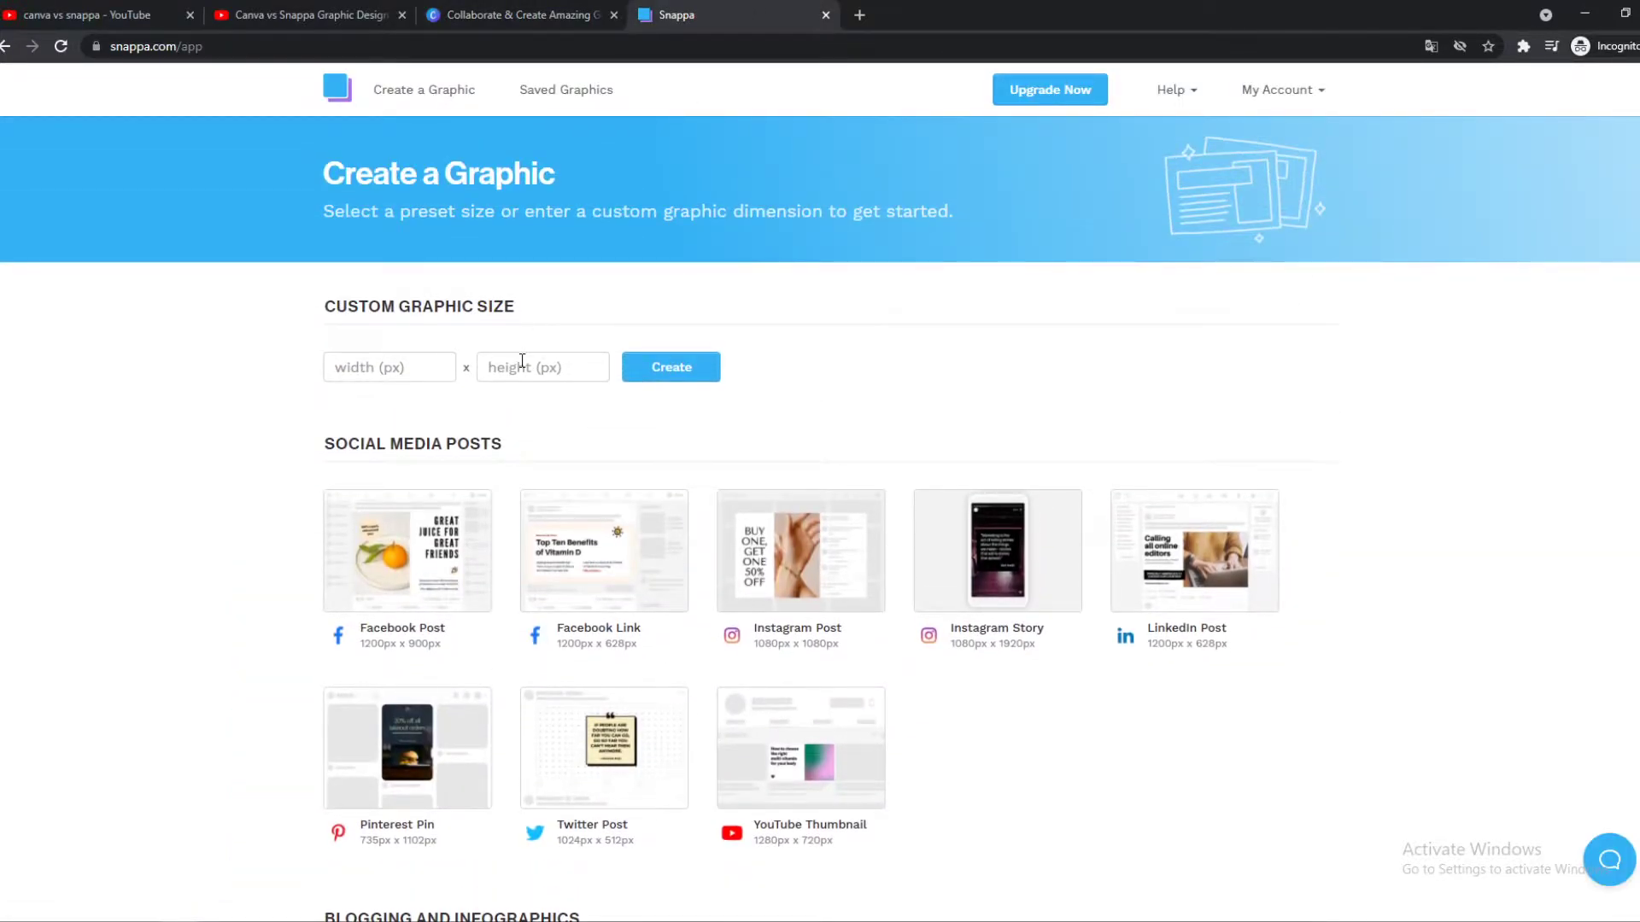
scroll(521, 360, "down", 7)
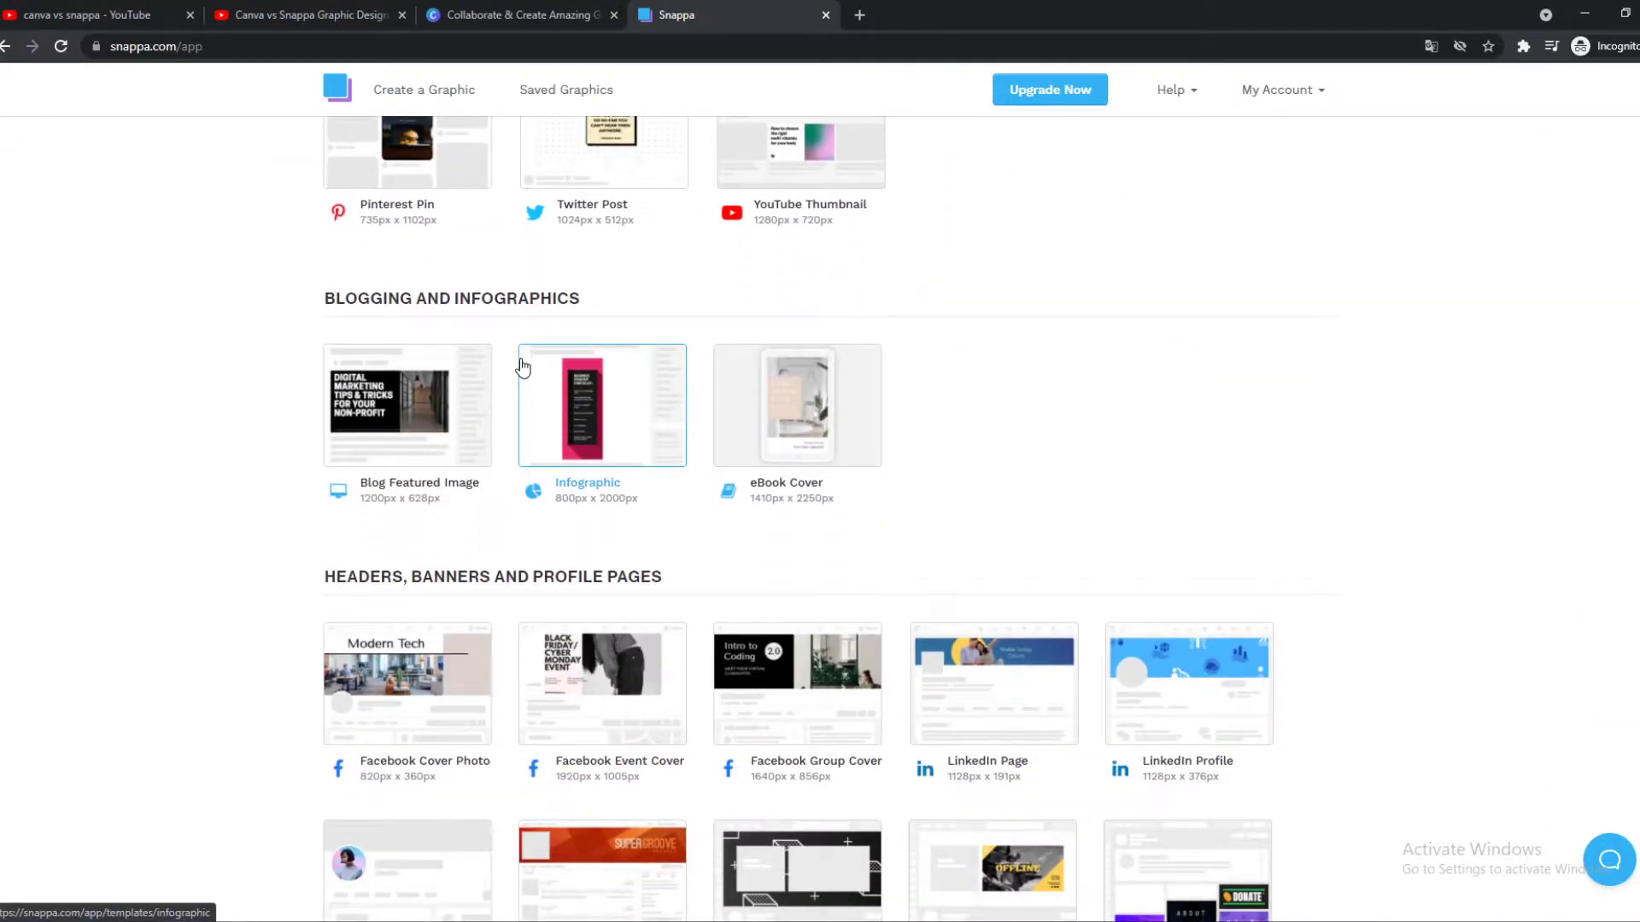
scroll(523, 367, "up", 6)
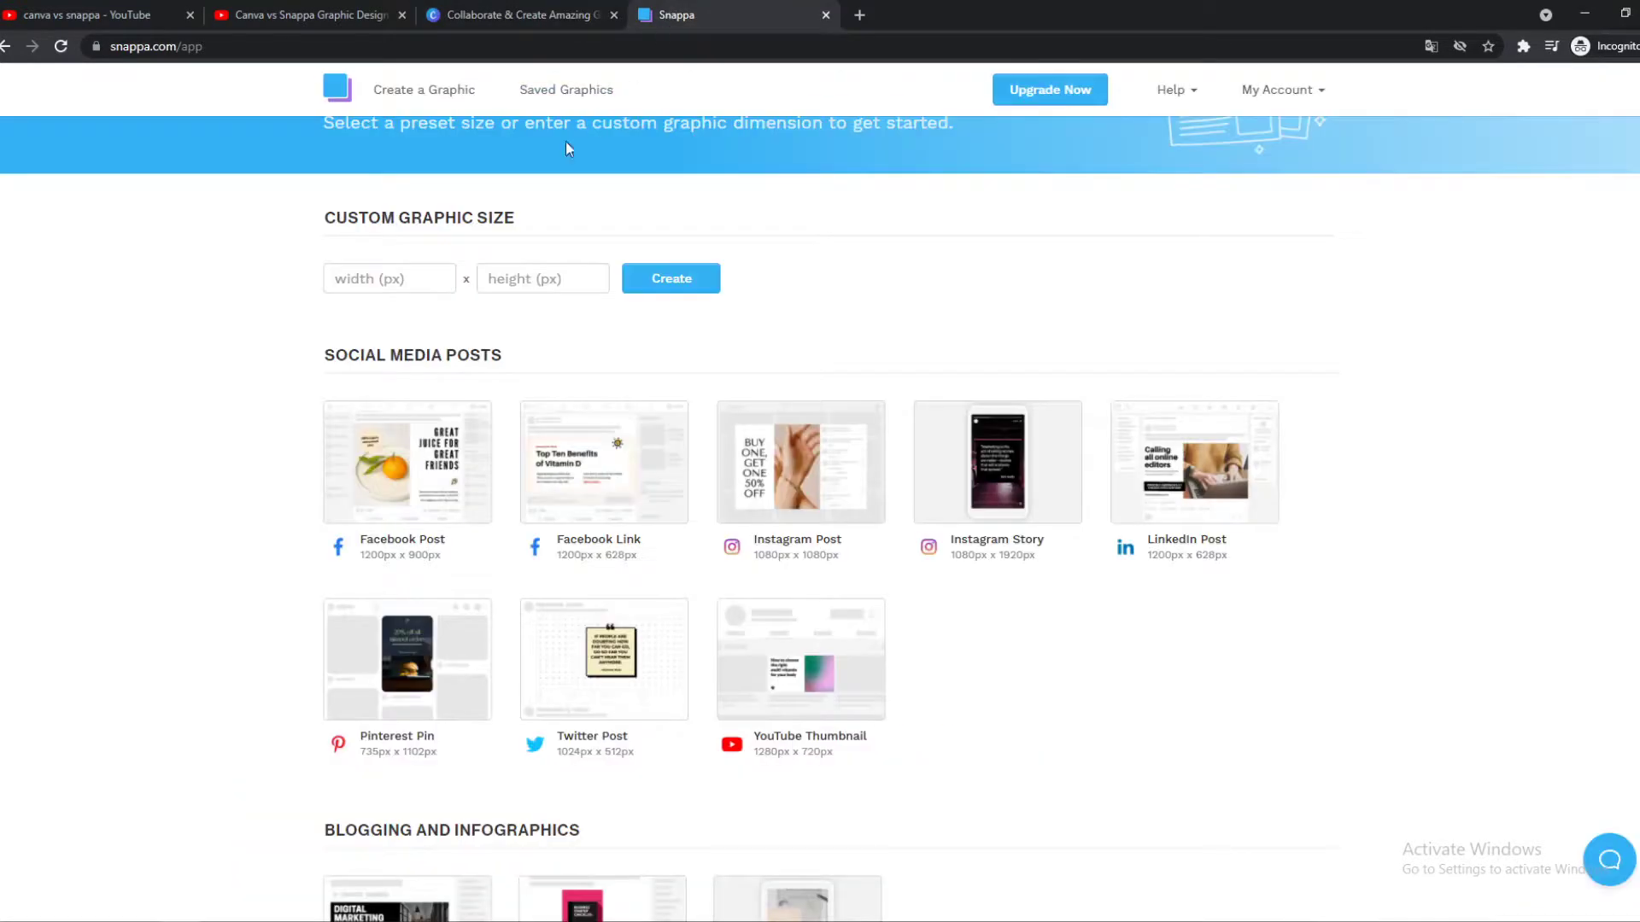
left_click(512, 15)
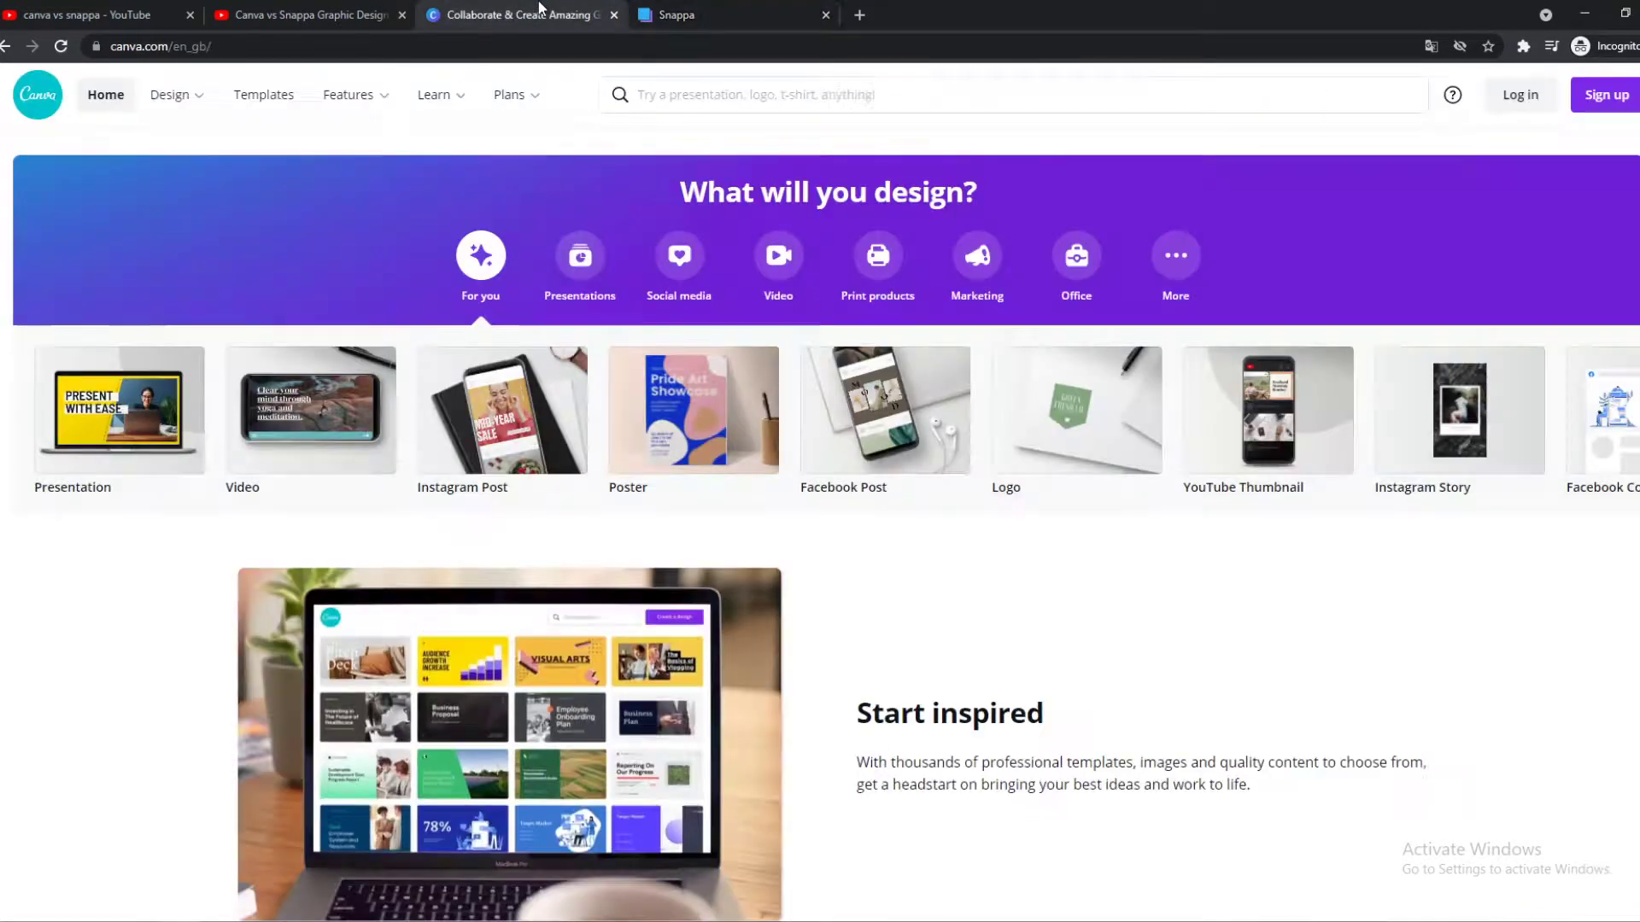
- Browse Canva's home page menus and create a new design from the Logo card
mouse_move(136, 106)
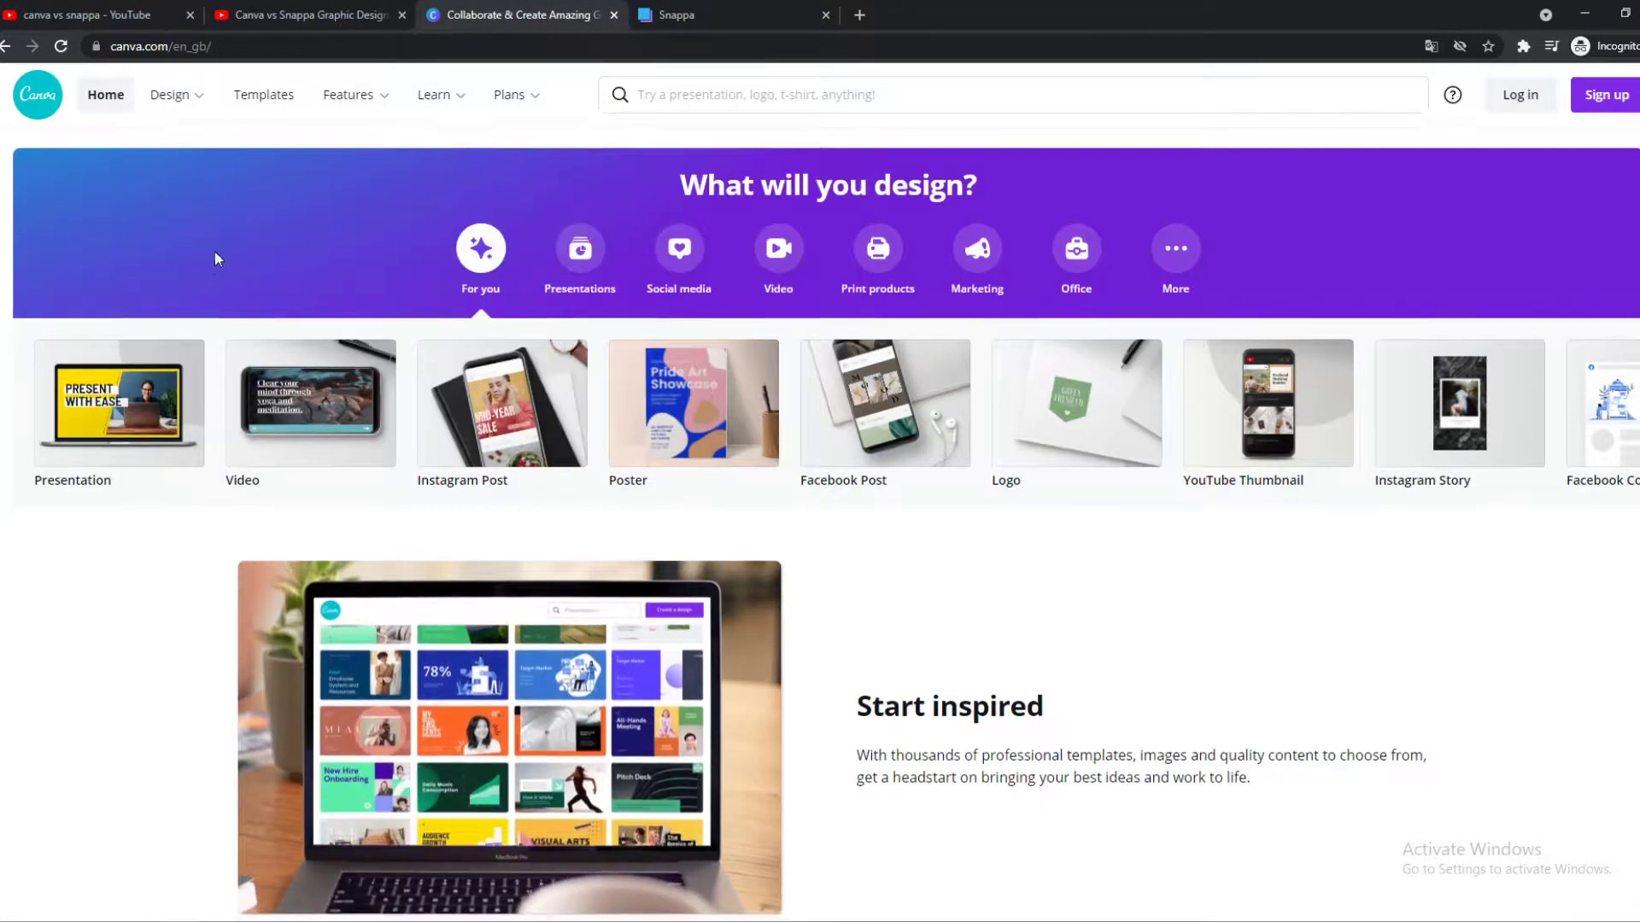
scroll(1229, 479, "down", 6)
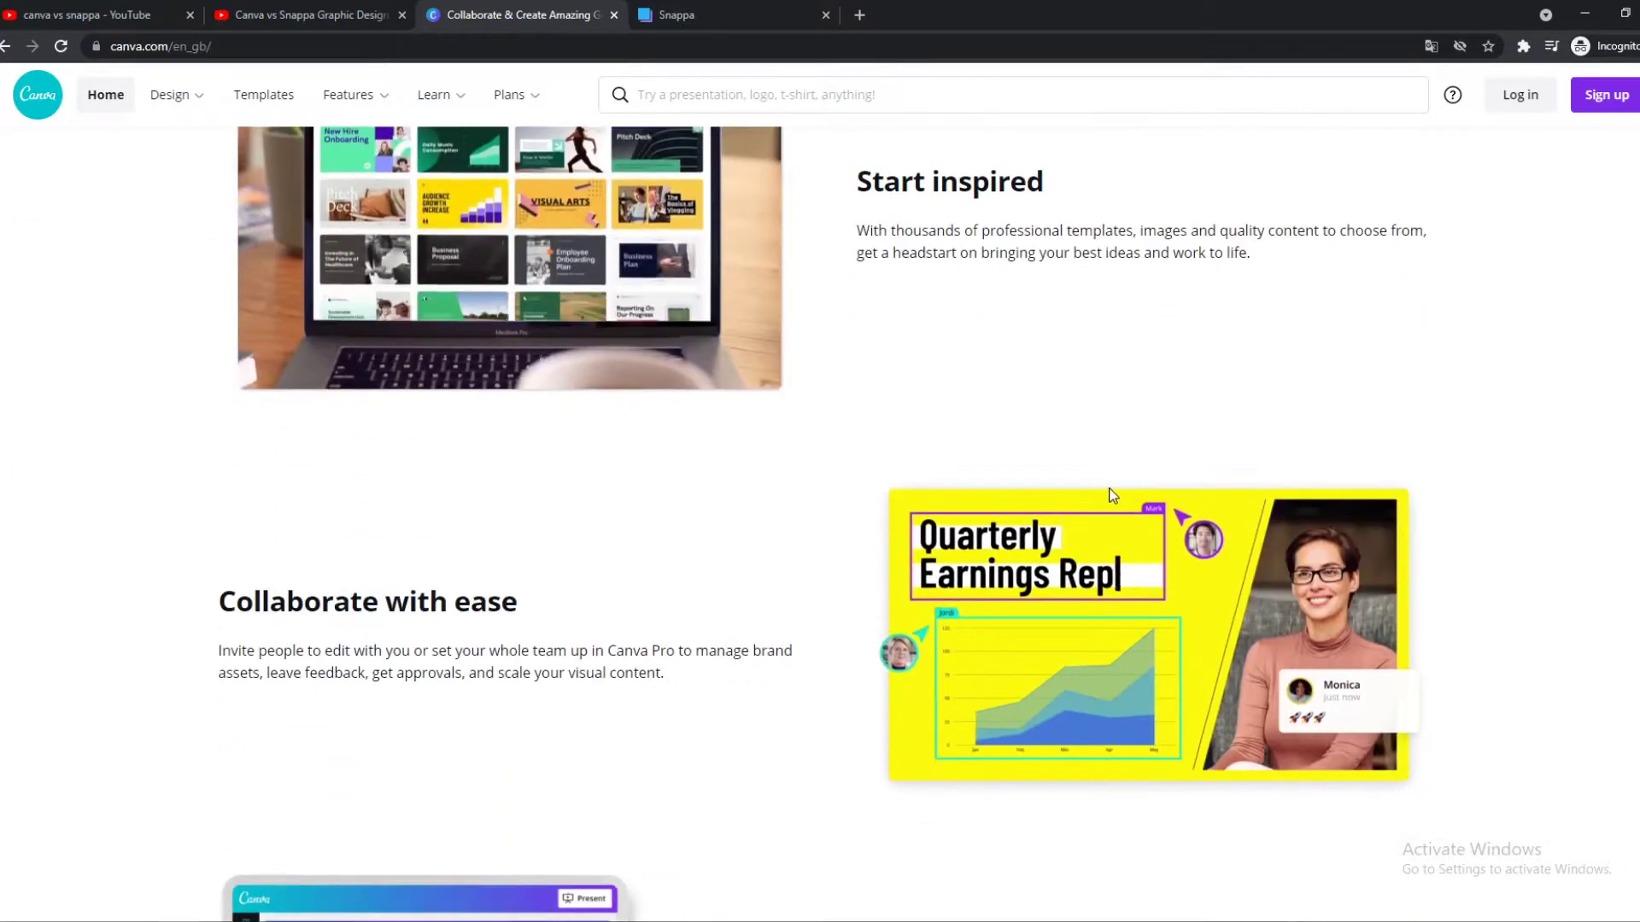
scroll(1098, 475, "up", 6)
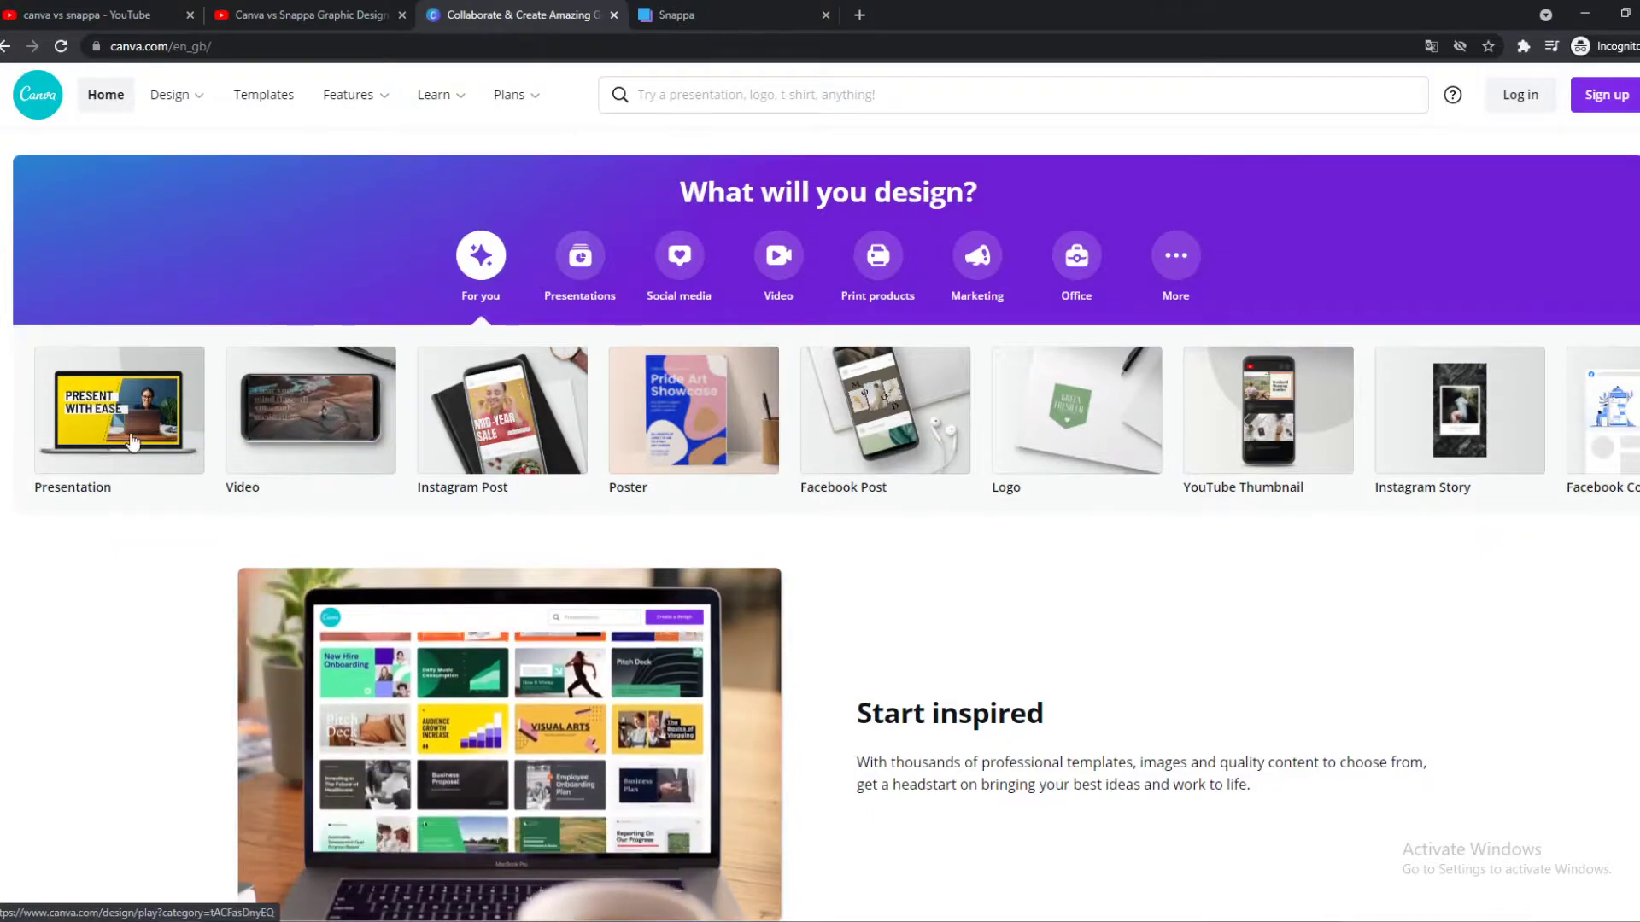
mouse_move(348, 95)
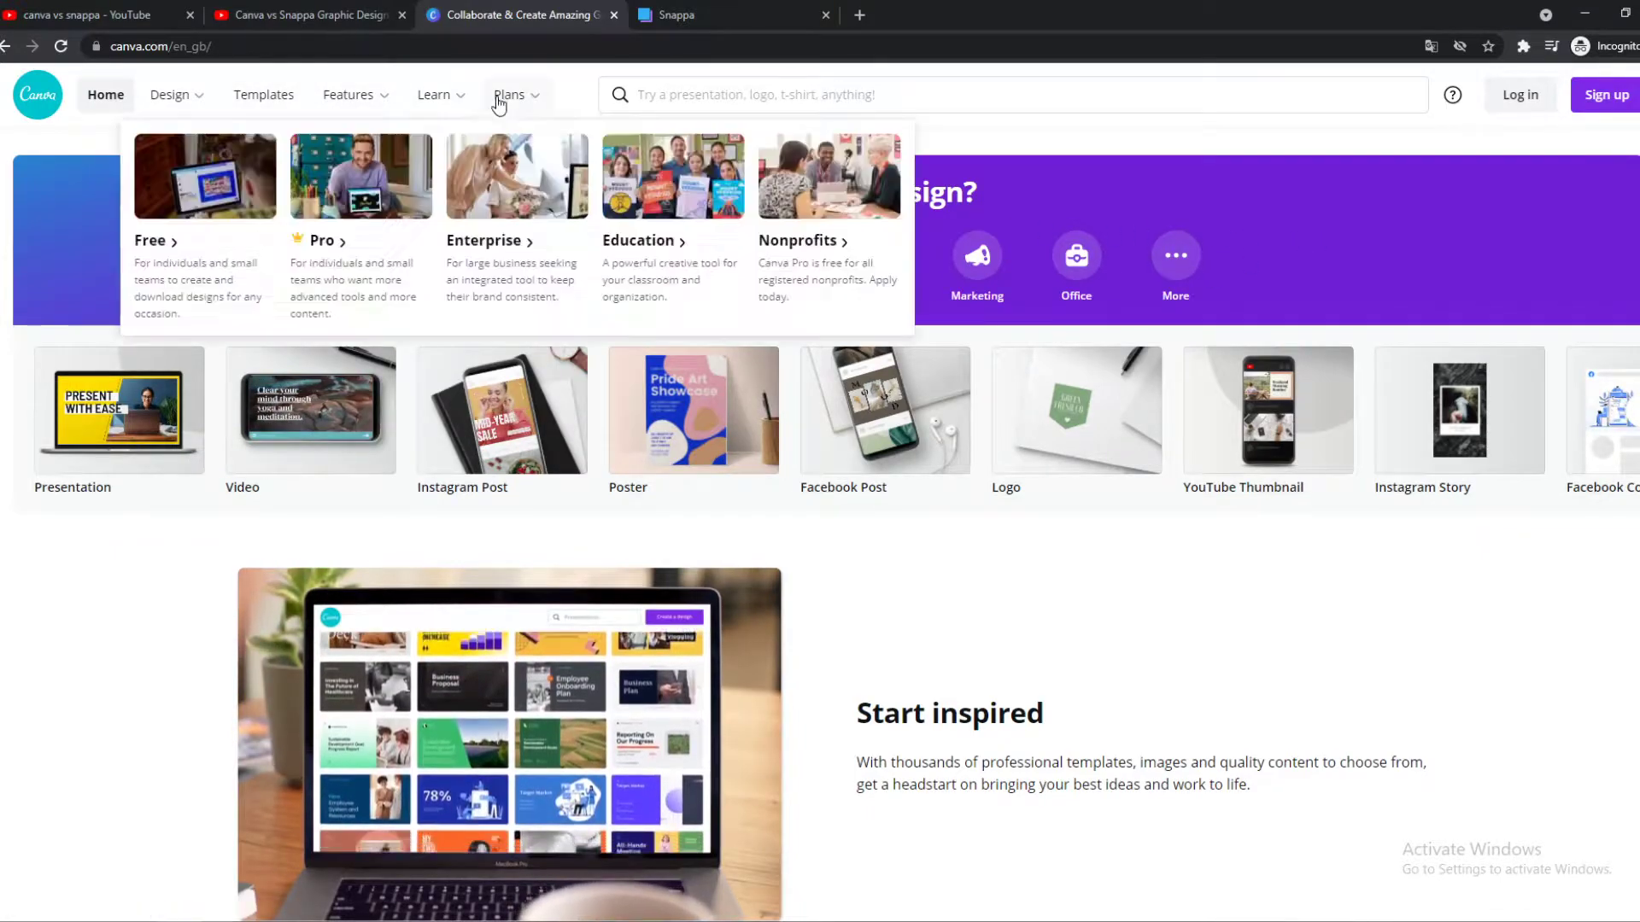
scroll(940, 422, "down", 2)
scroll(940, 421, "down", 2)
scroll(811, 341, "up", 4)
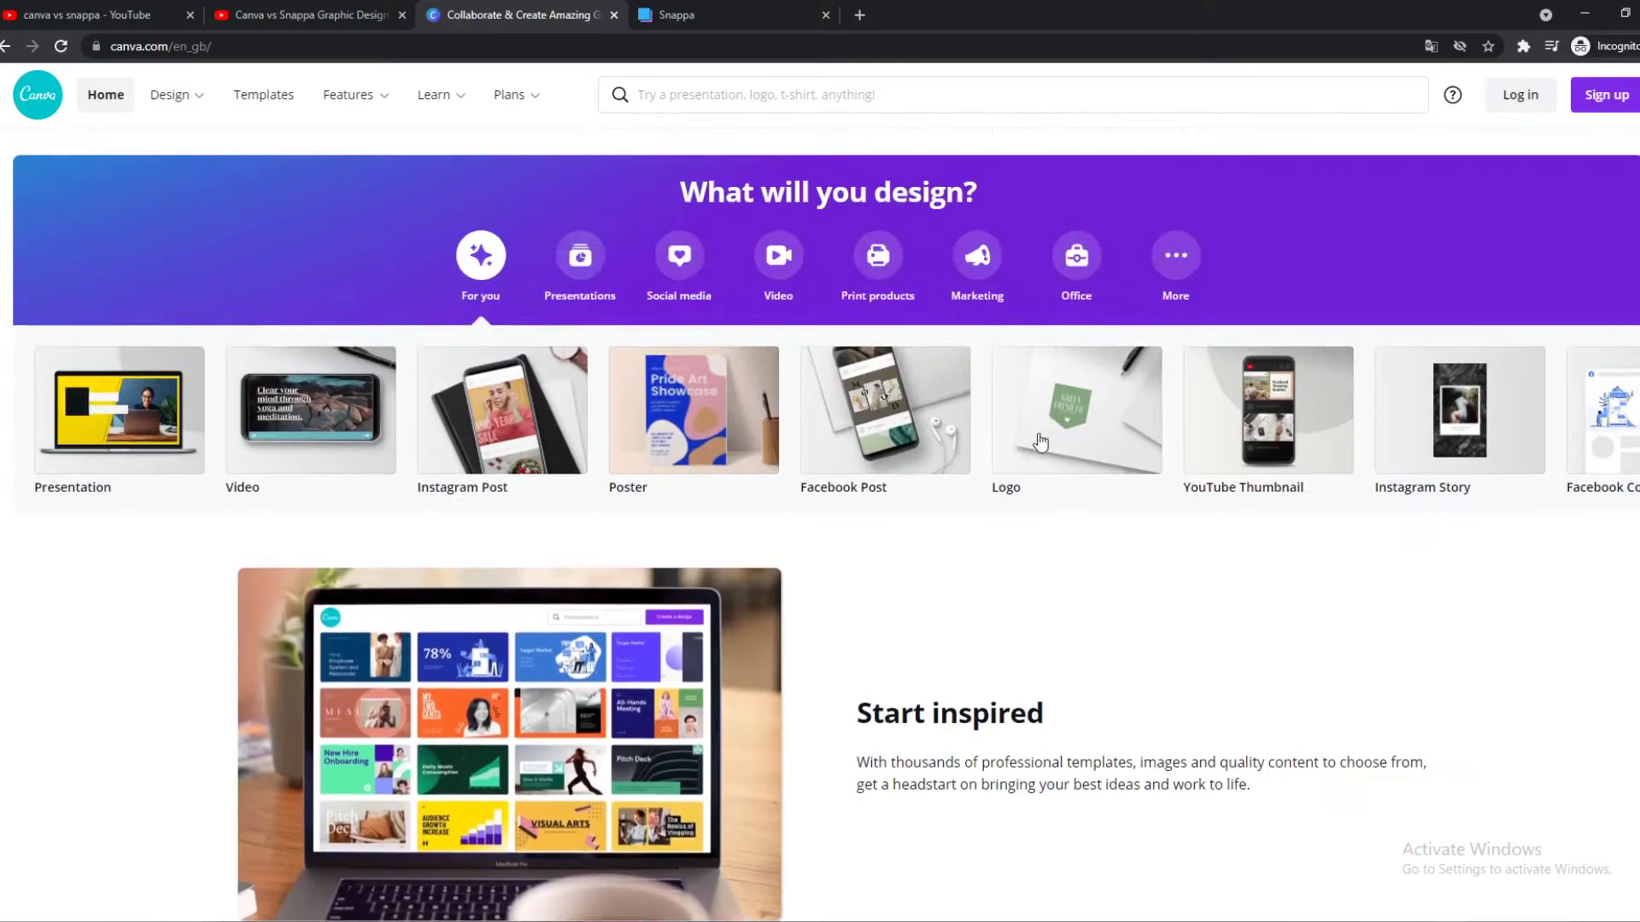
left_click(1106, 410)
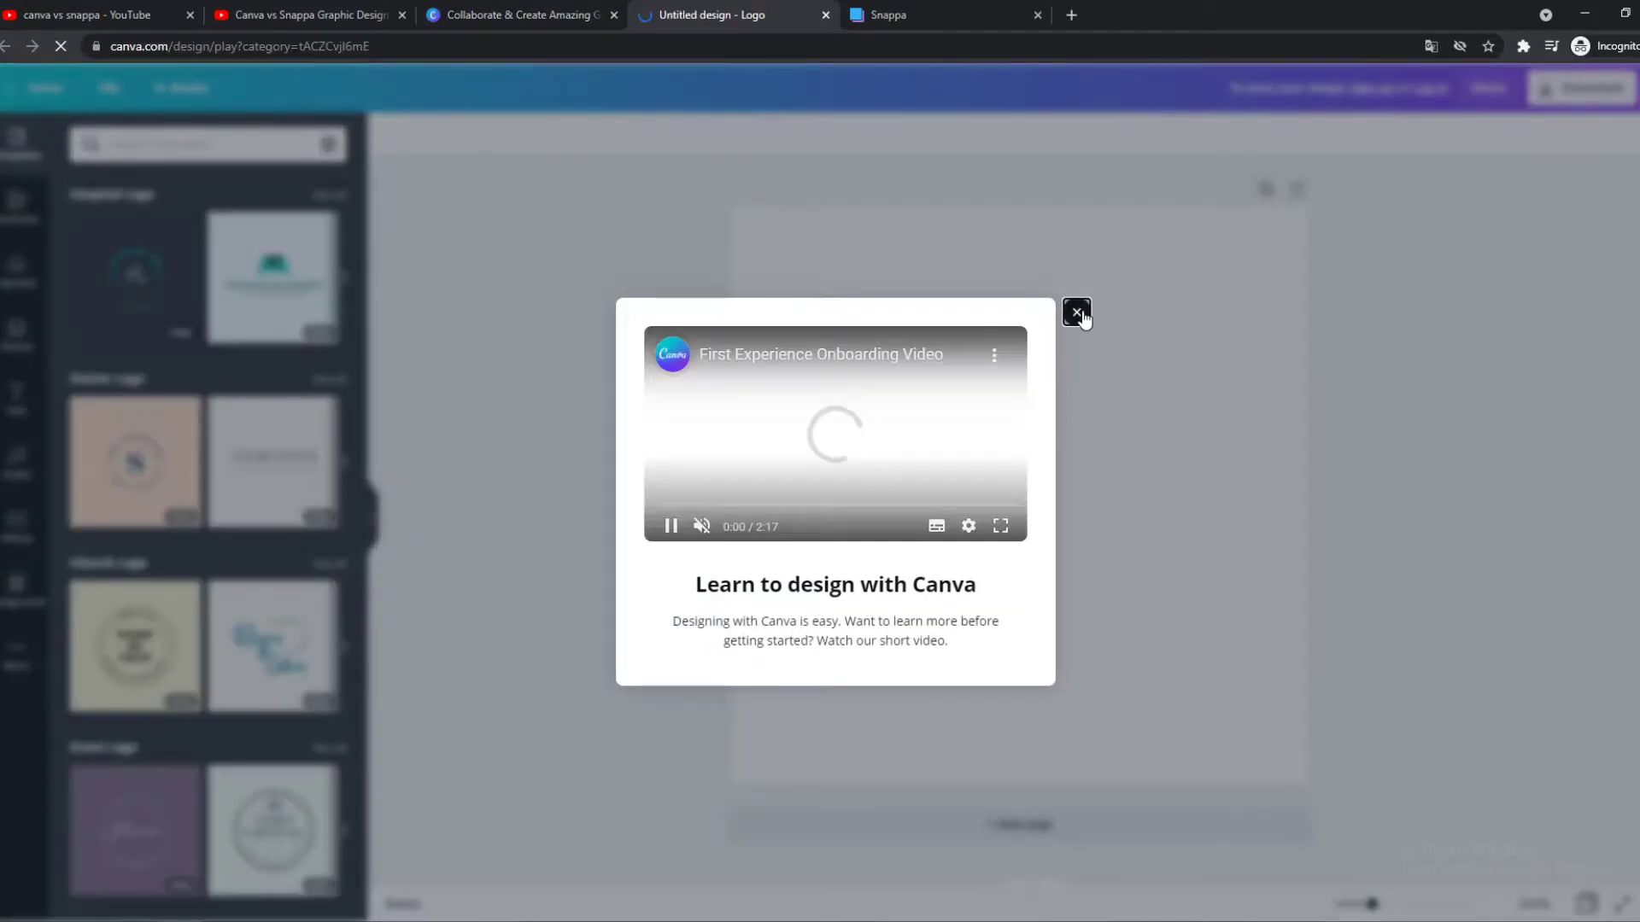
- Close the onboarding video and apply the GRN gaming logo template
left_click(1076, 311)
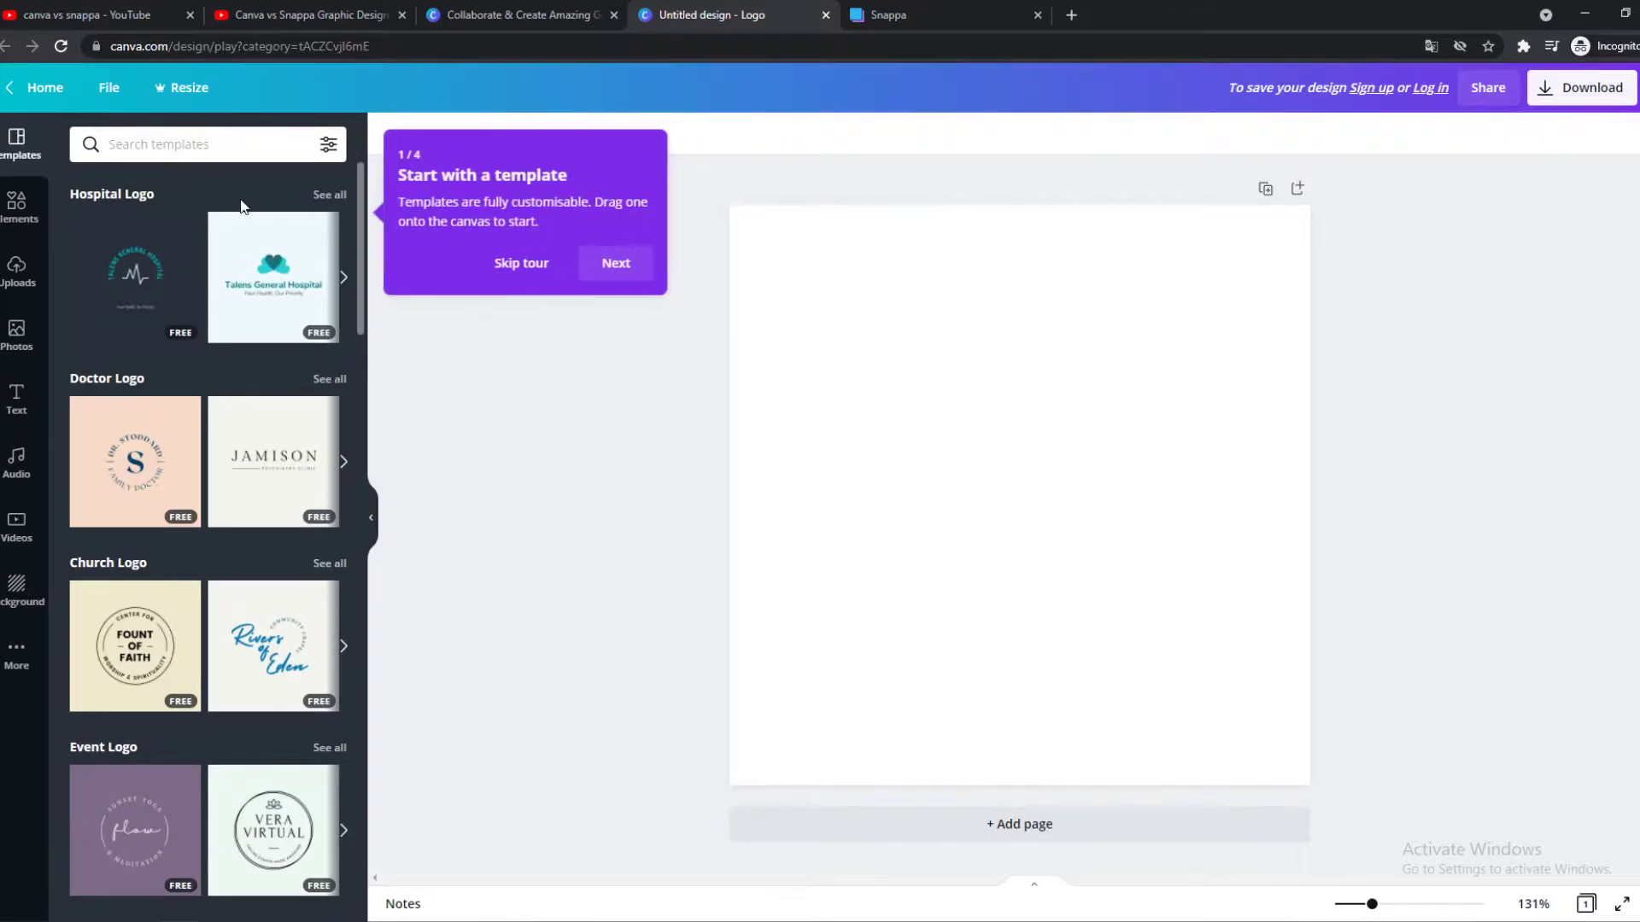
scroll(151, 596, "down", 6)
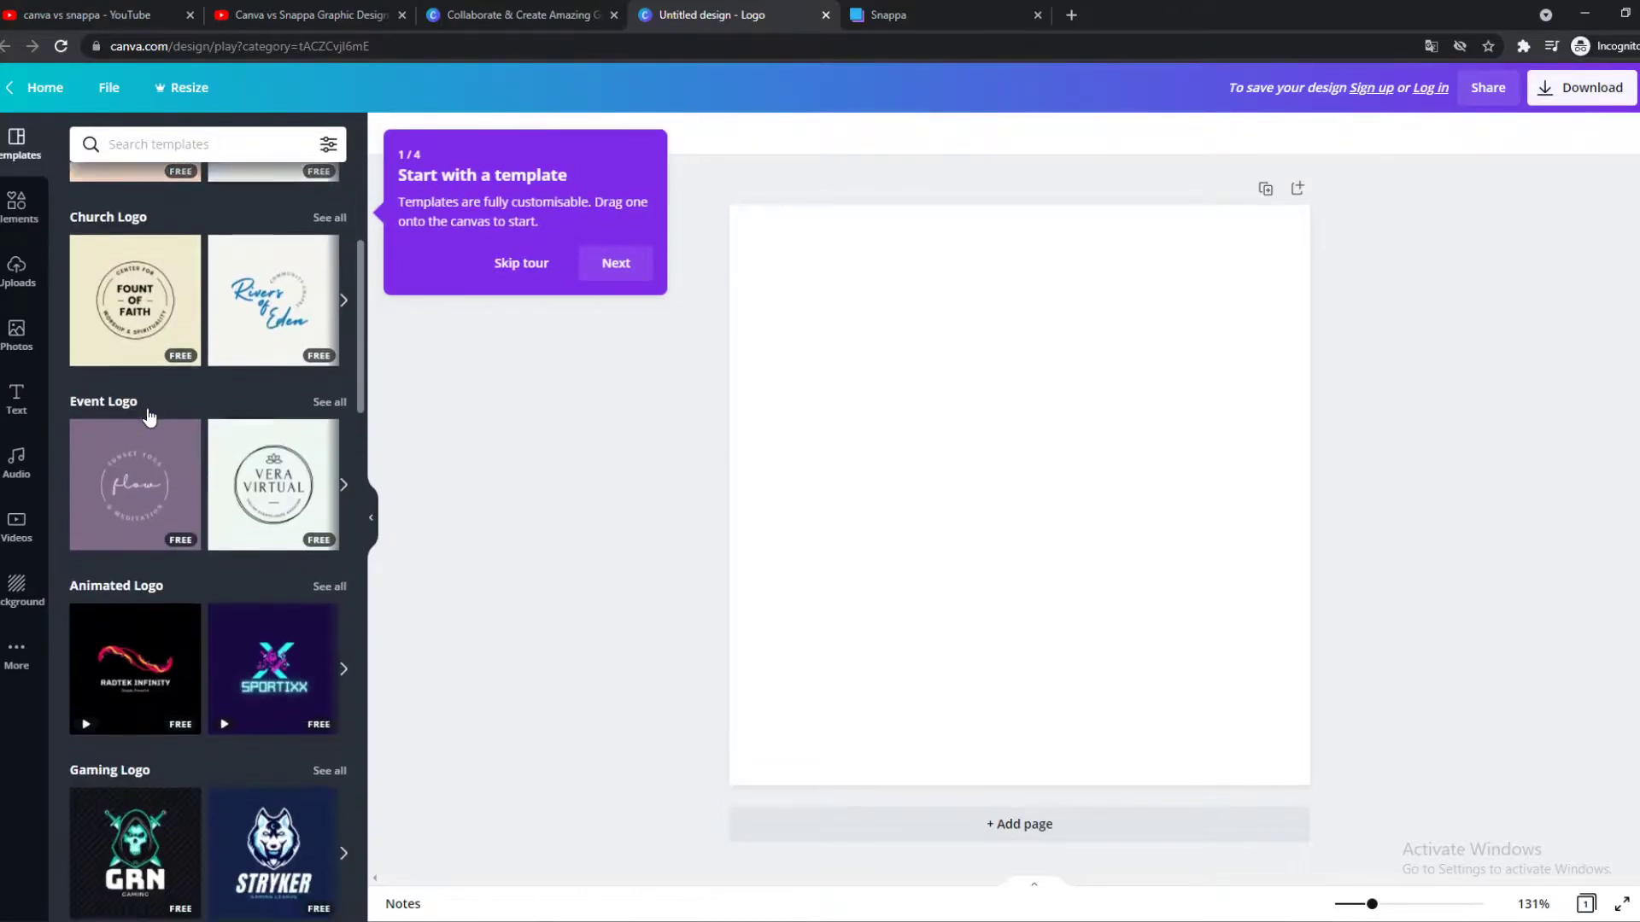
scroll(156, 197, "up", 6)
left_click(181, 143)
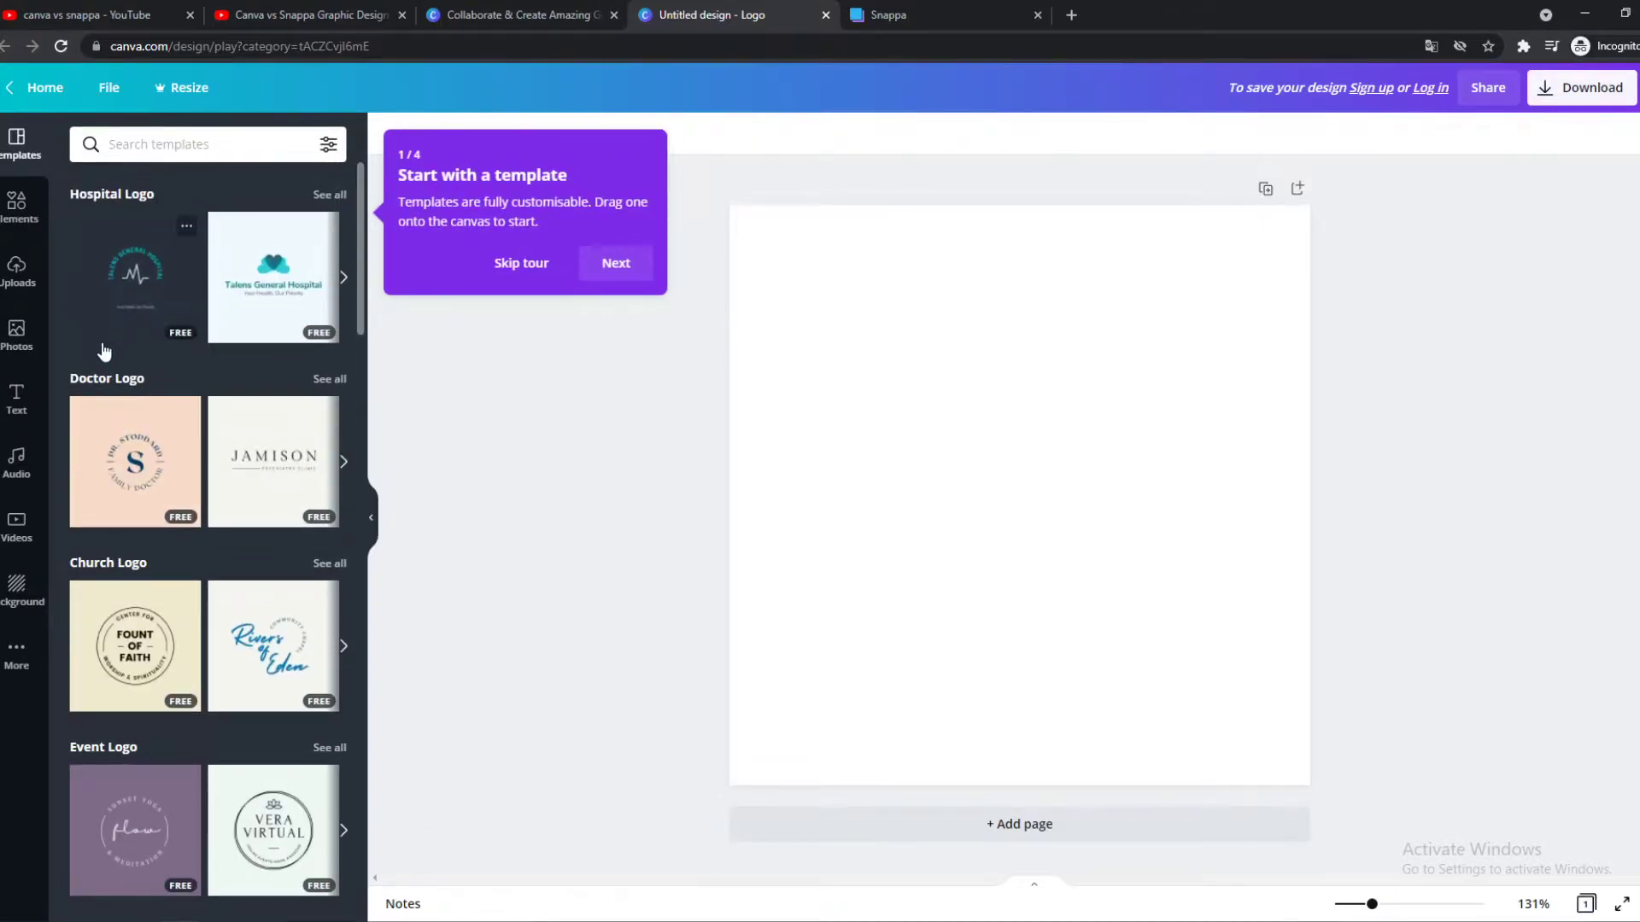
scroll(111, 350, "down", 6)
left_click(139, 671)
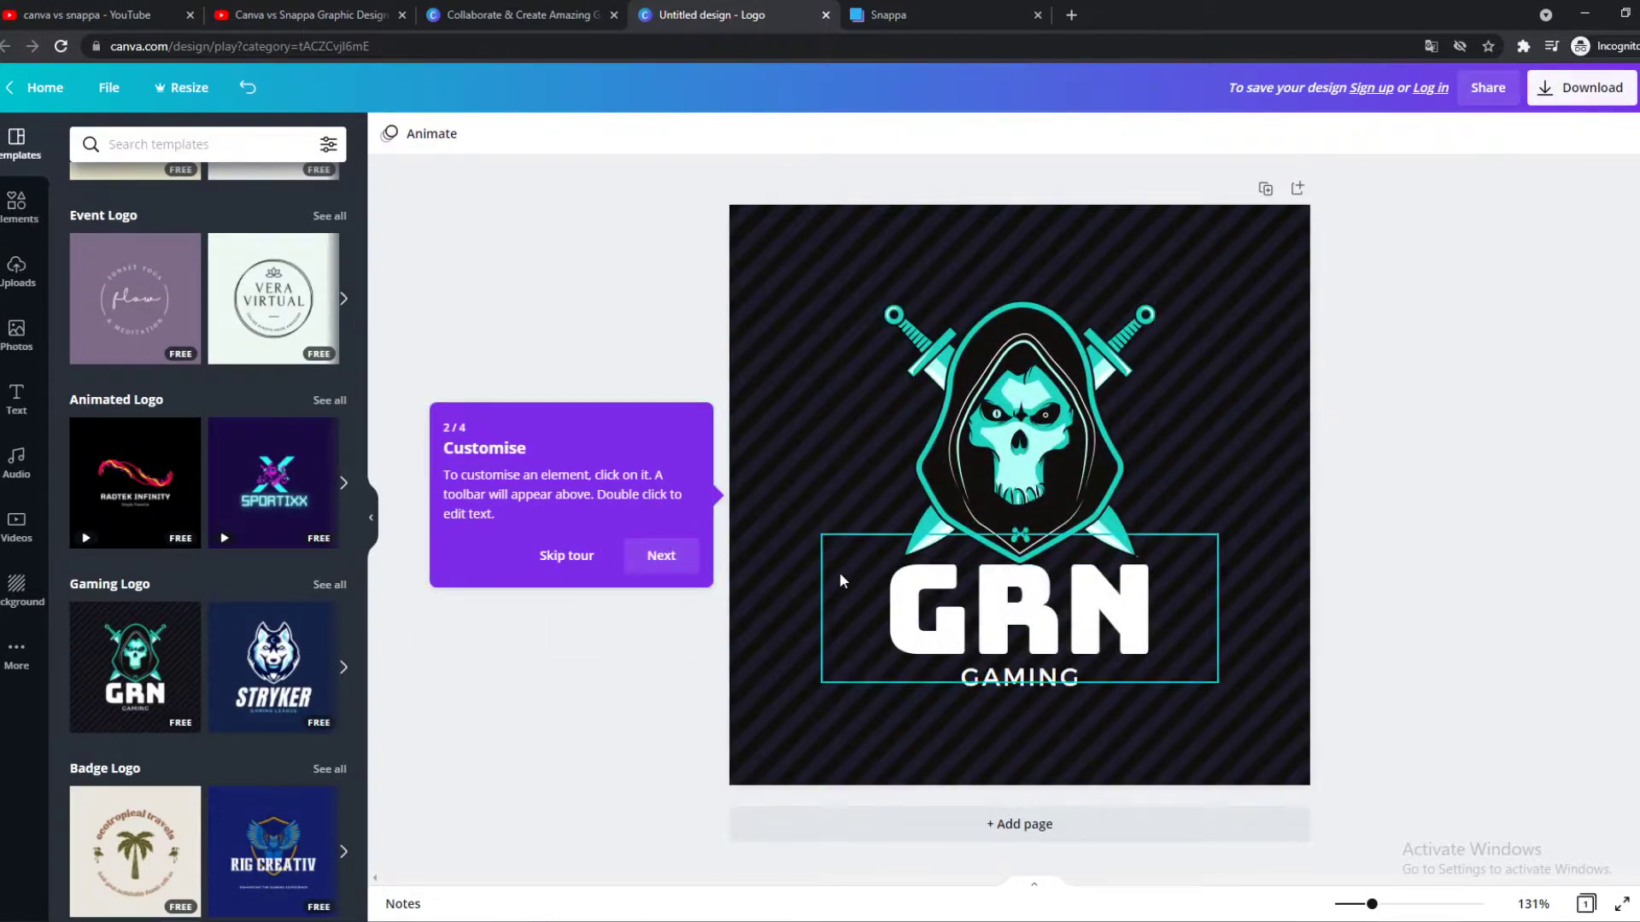
- Retype the GRN headline lettering as 'TCT'
left_click(1014, 623)
left_click(1007, 621)
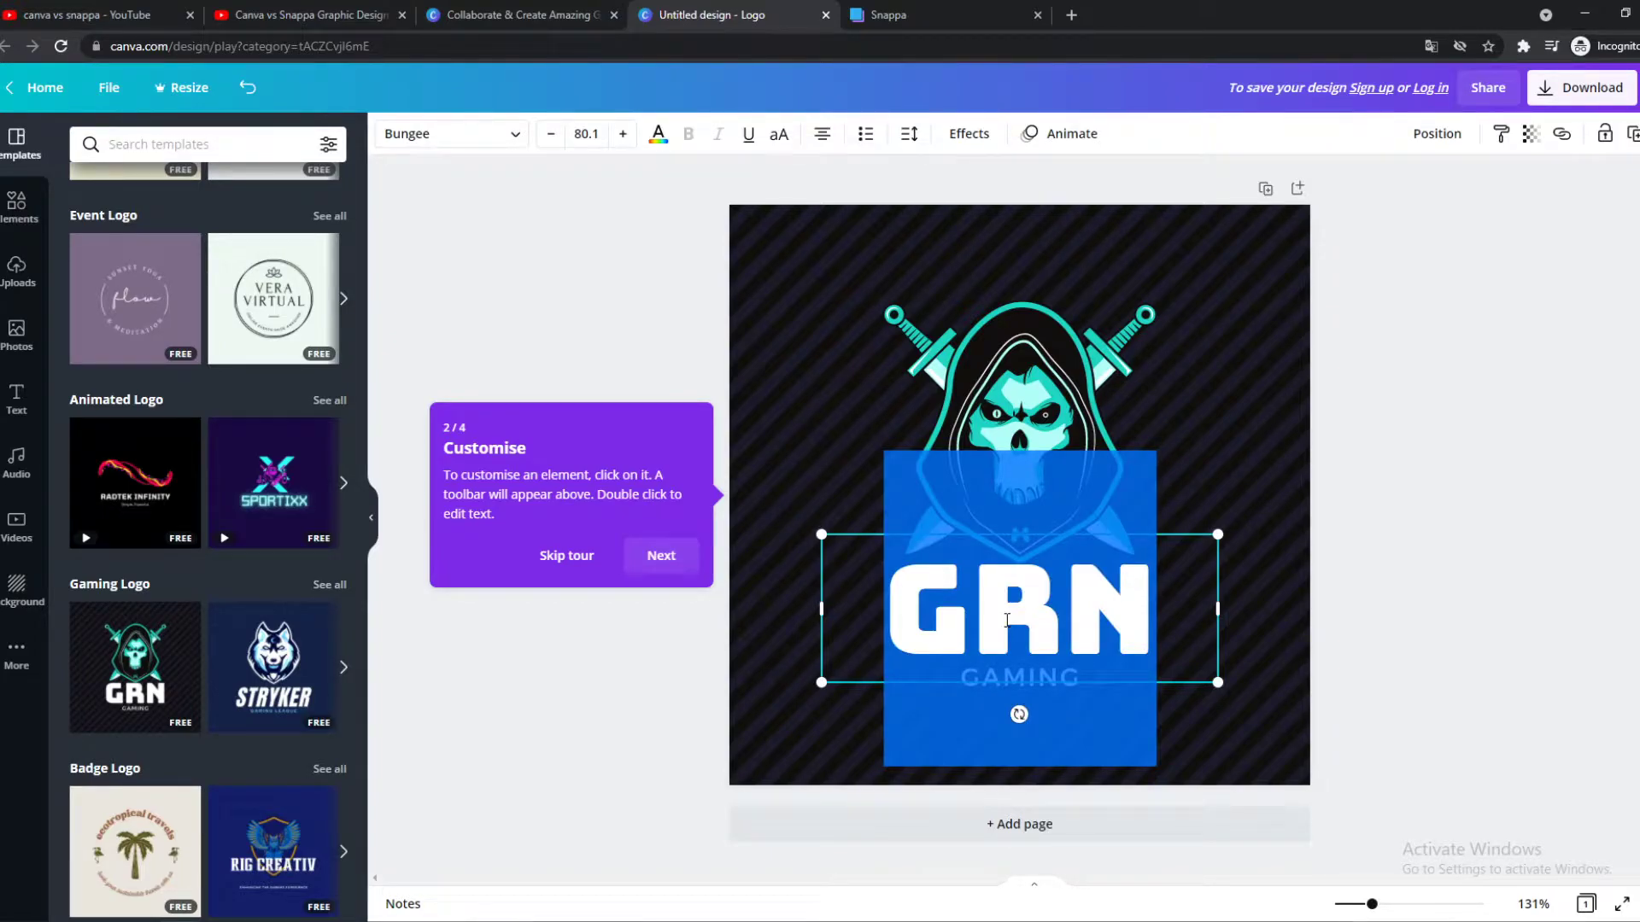
type("TCT")
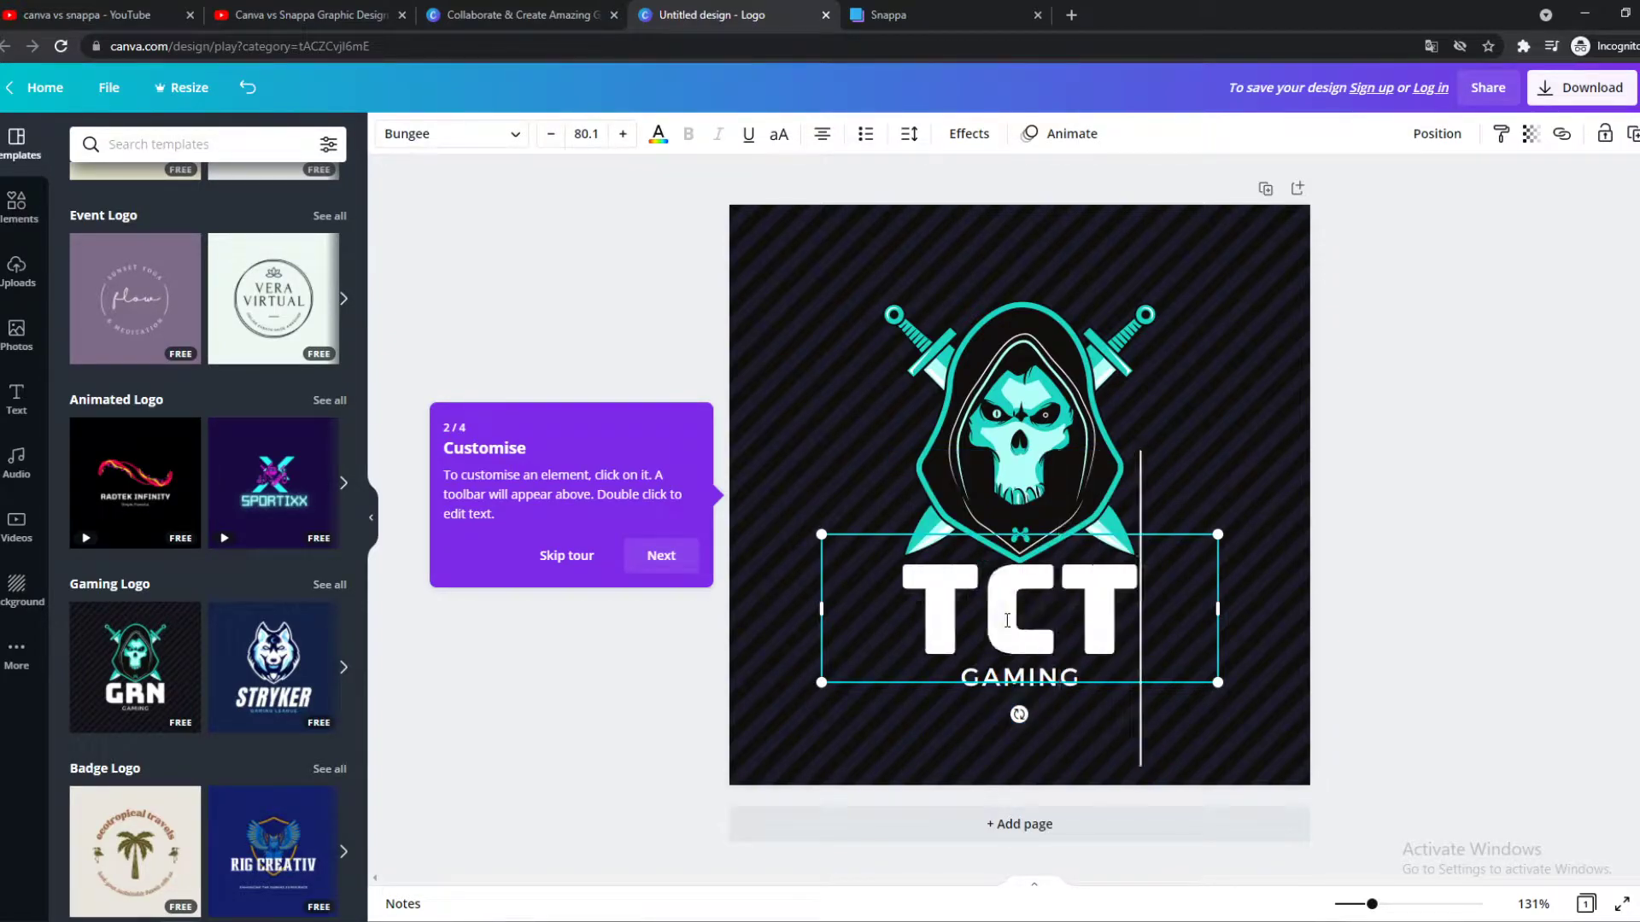
left_click(880, 442)
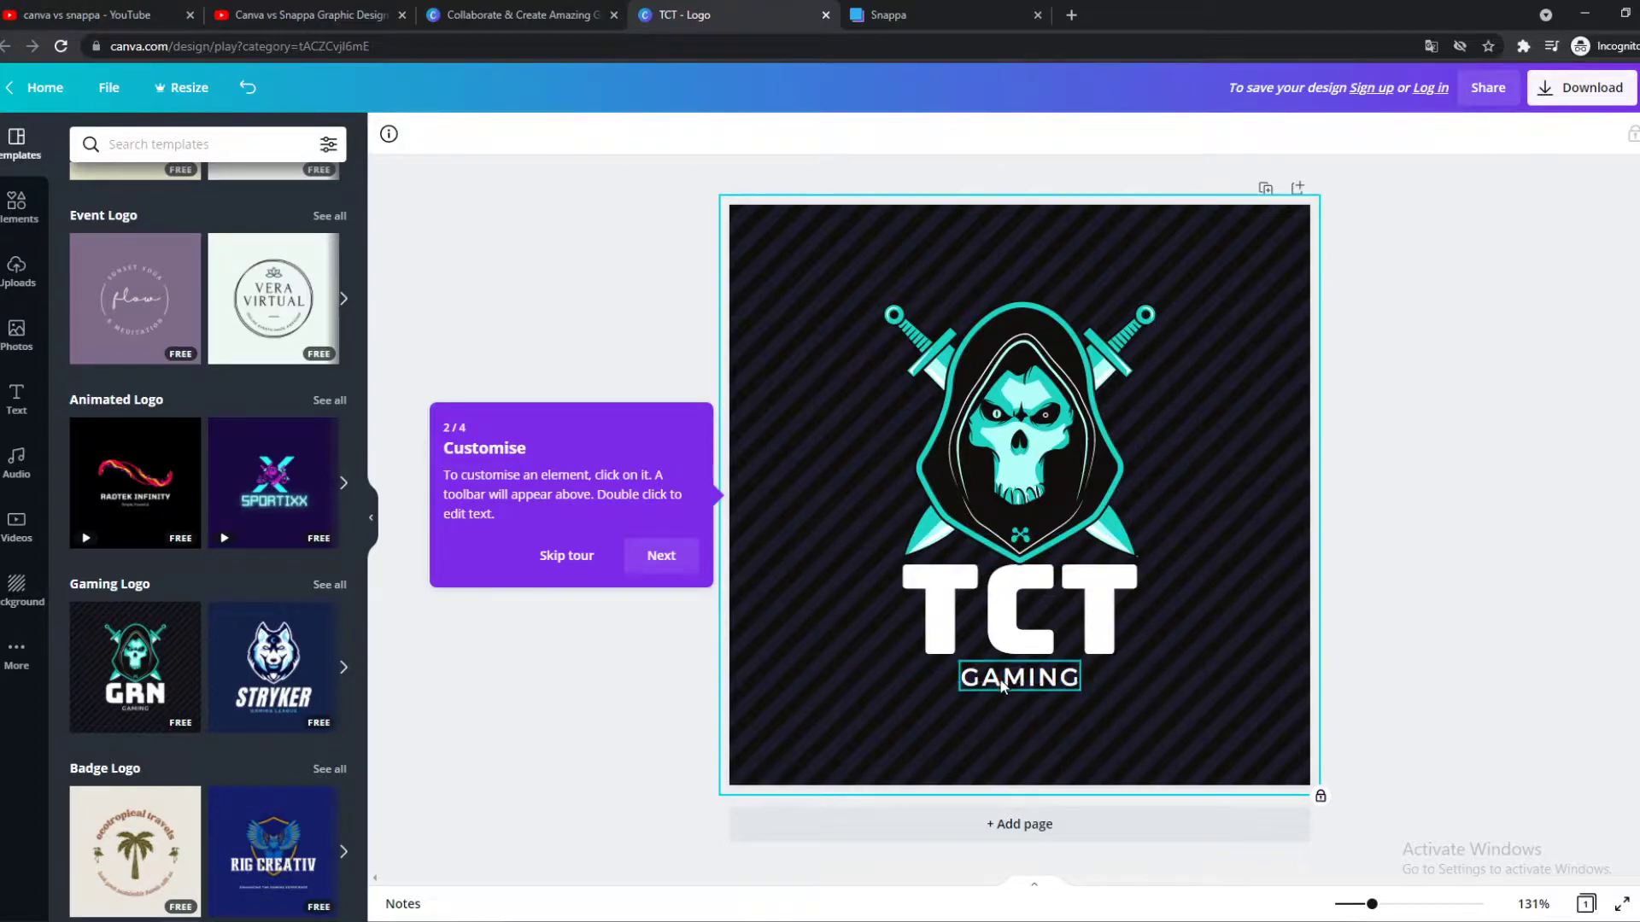
- Inspect the GAMING text and the skull graphic's colour choices, then deselect
left_click(998, 681)
left_click(995, 699)
left_click(993, 693)
left_click(1015, 478)
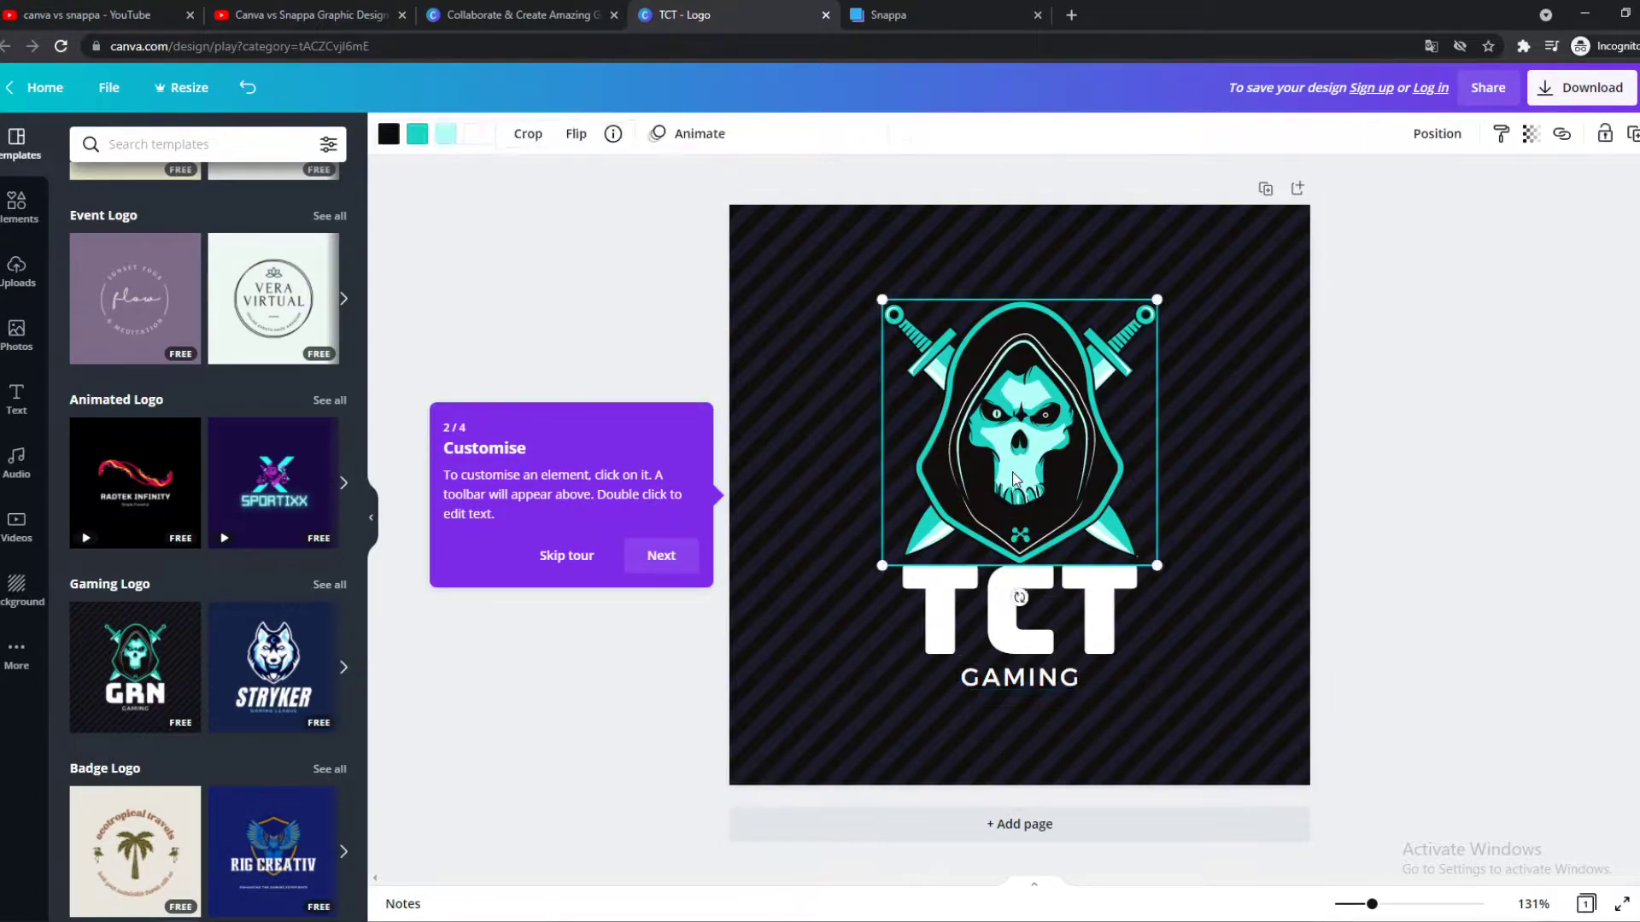
left_click(390, 135)
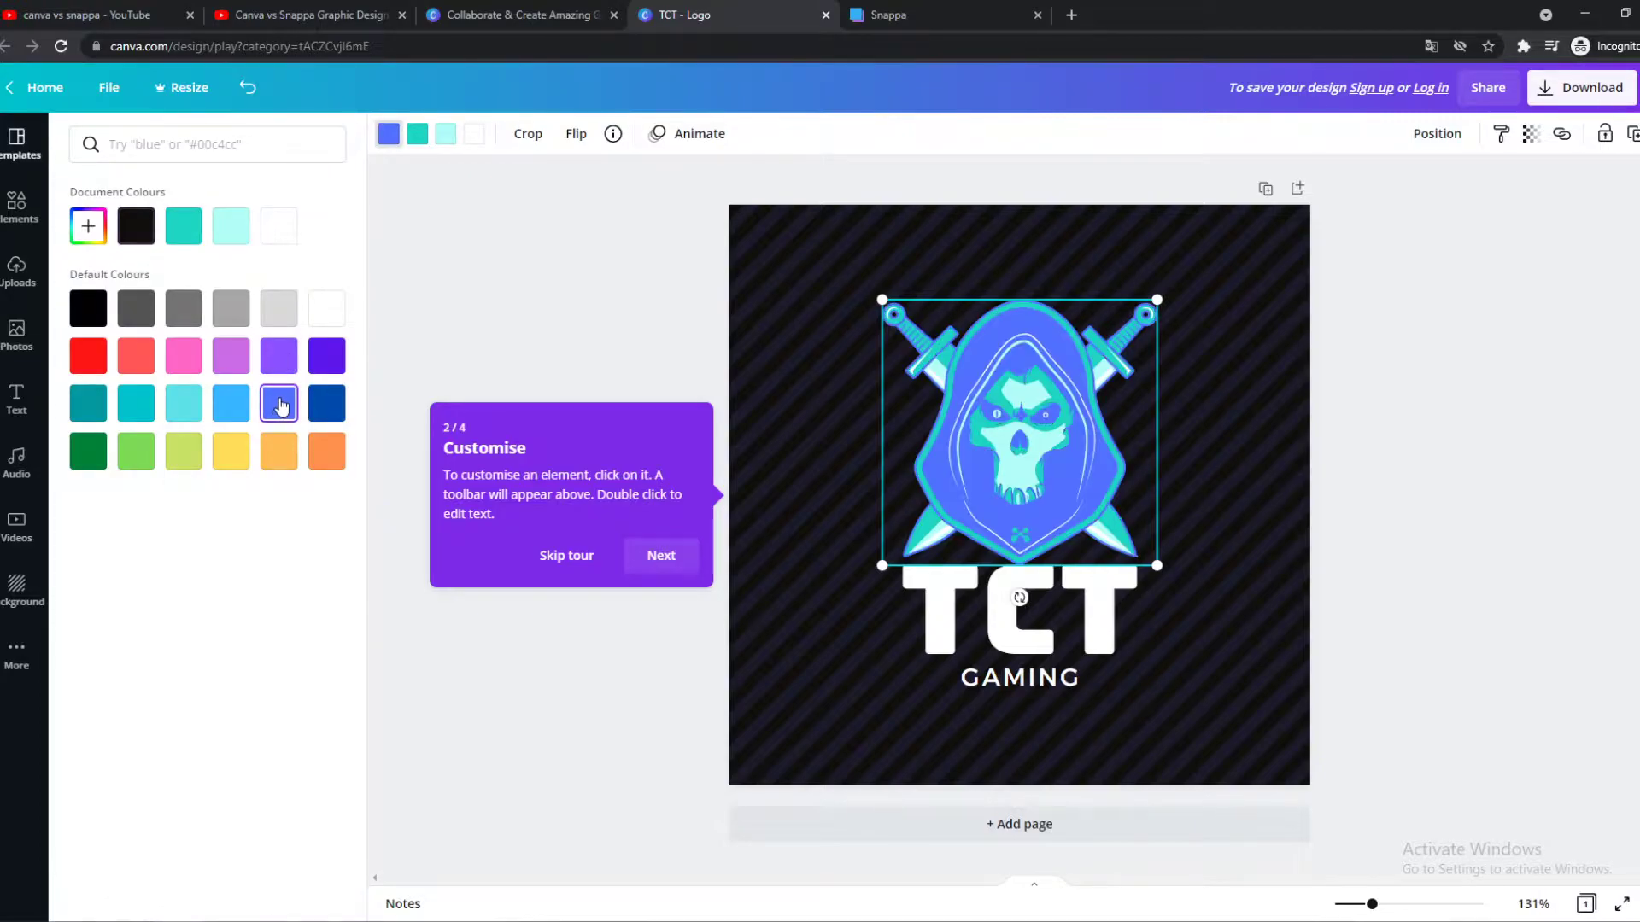
left_click(755, 295)
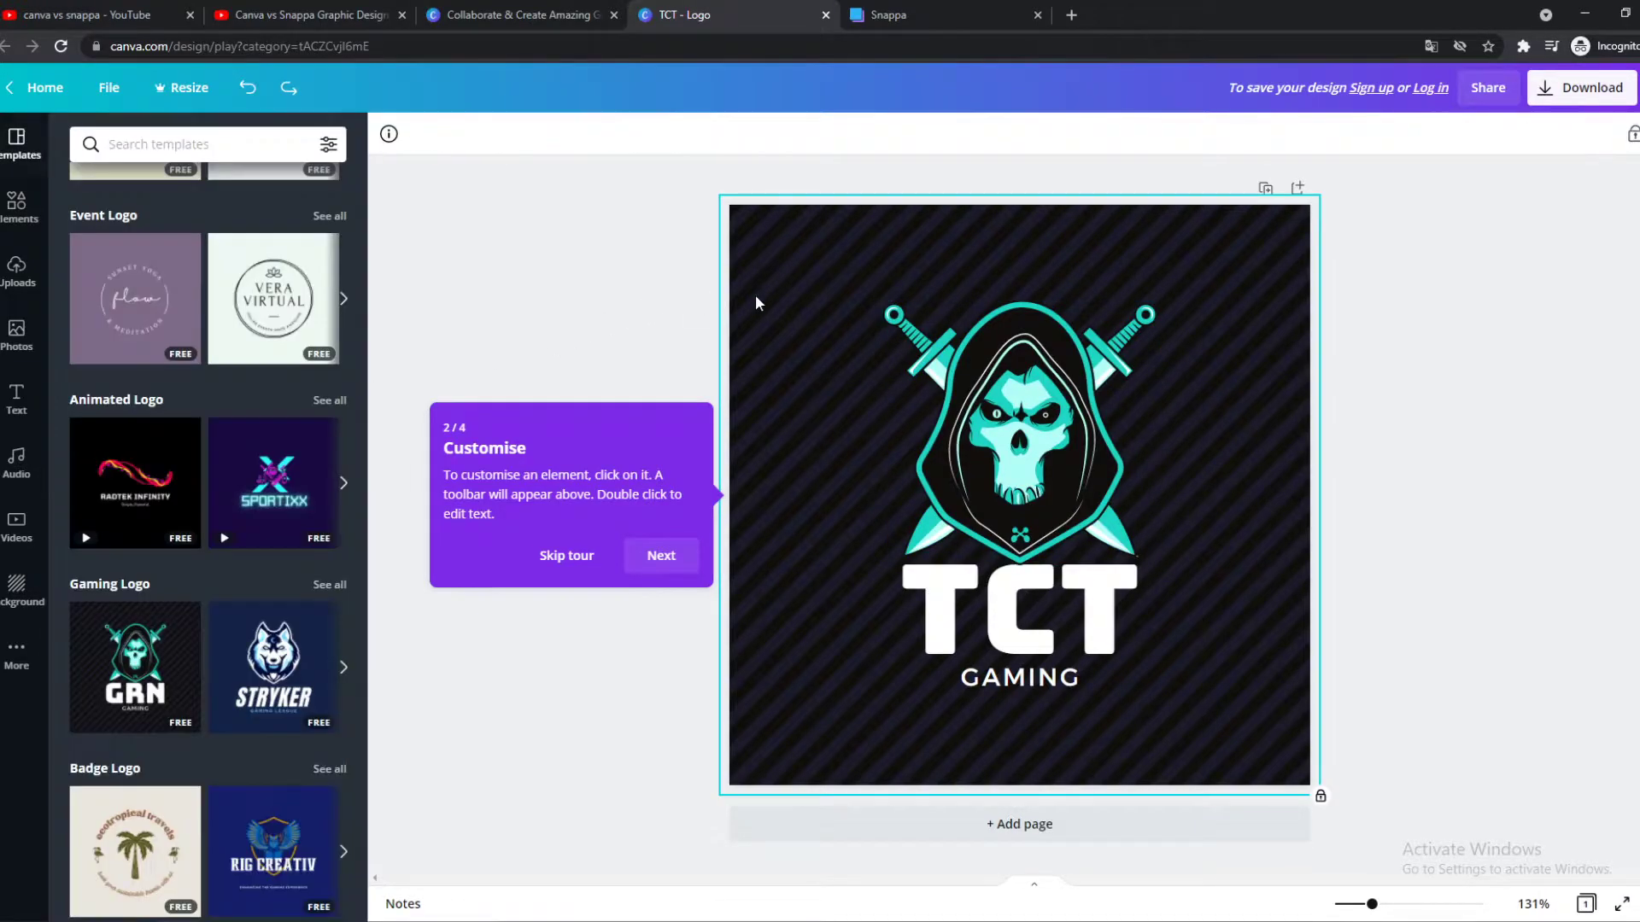
- Search the stock photos for 'Background' and skip the guided tour
left_click(561, 263)
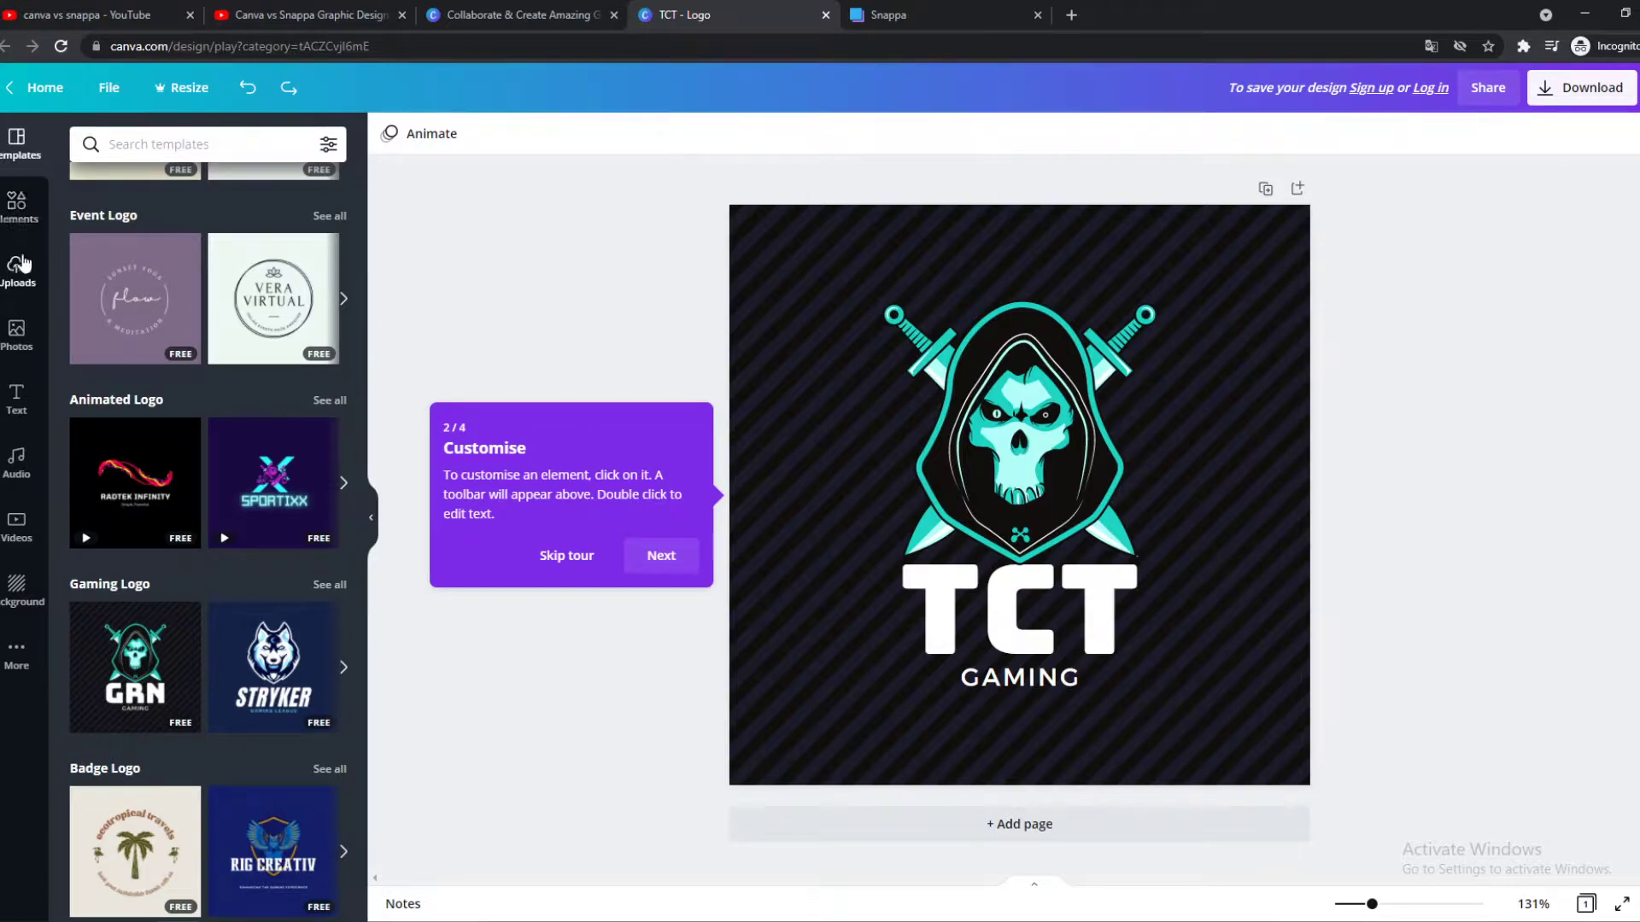
left_click(20, 283)
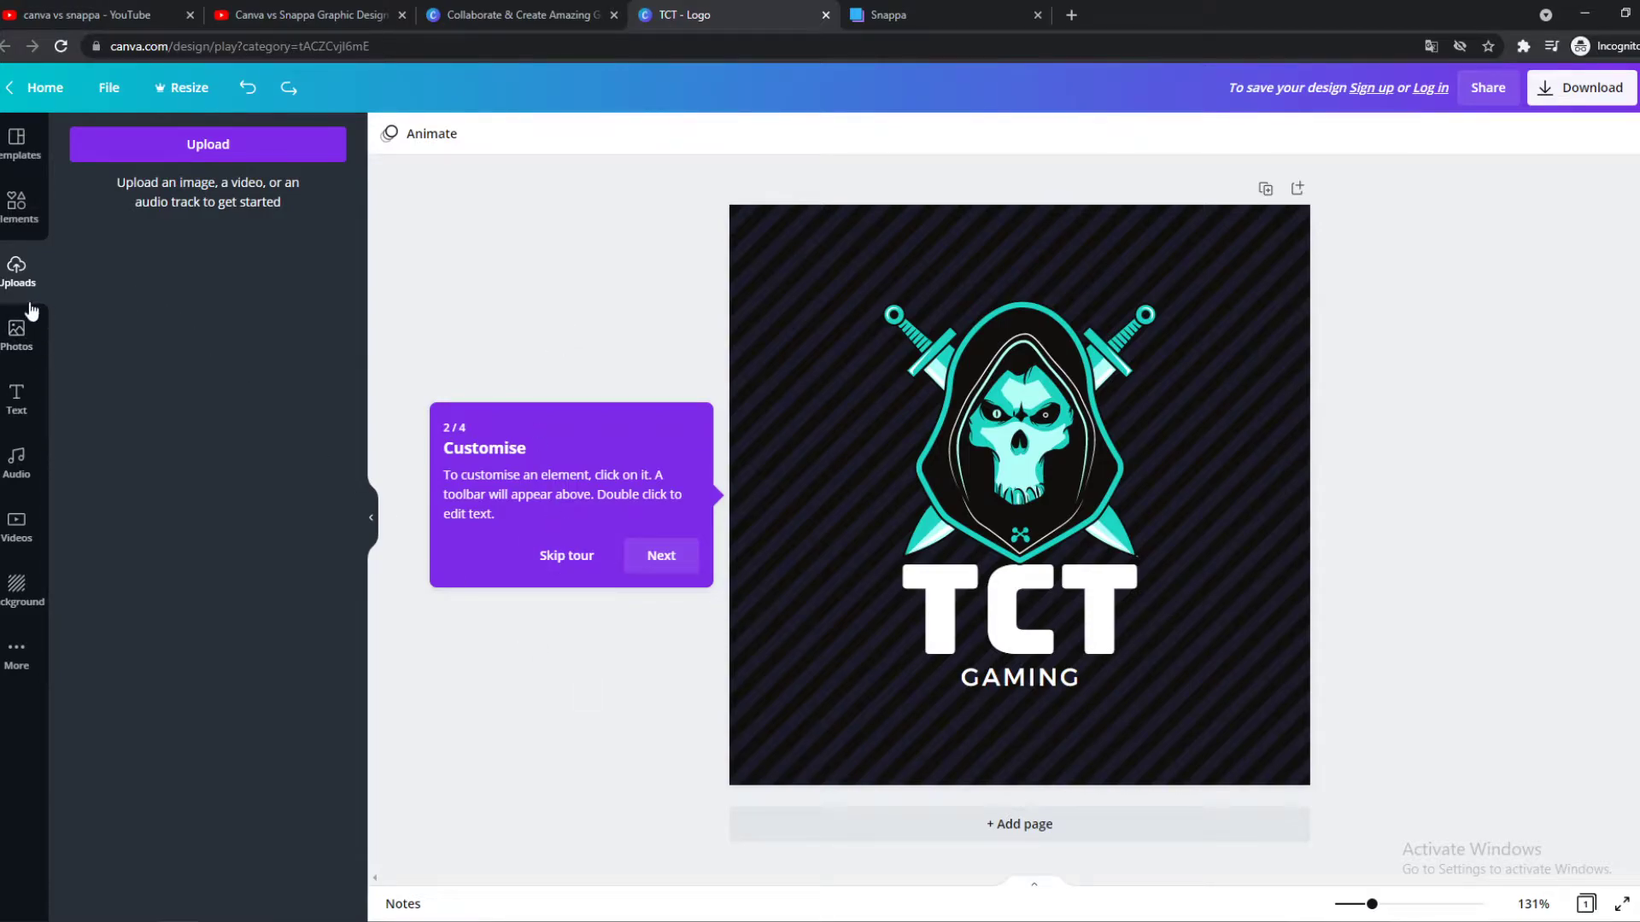
left_click(18, 335)
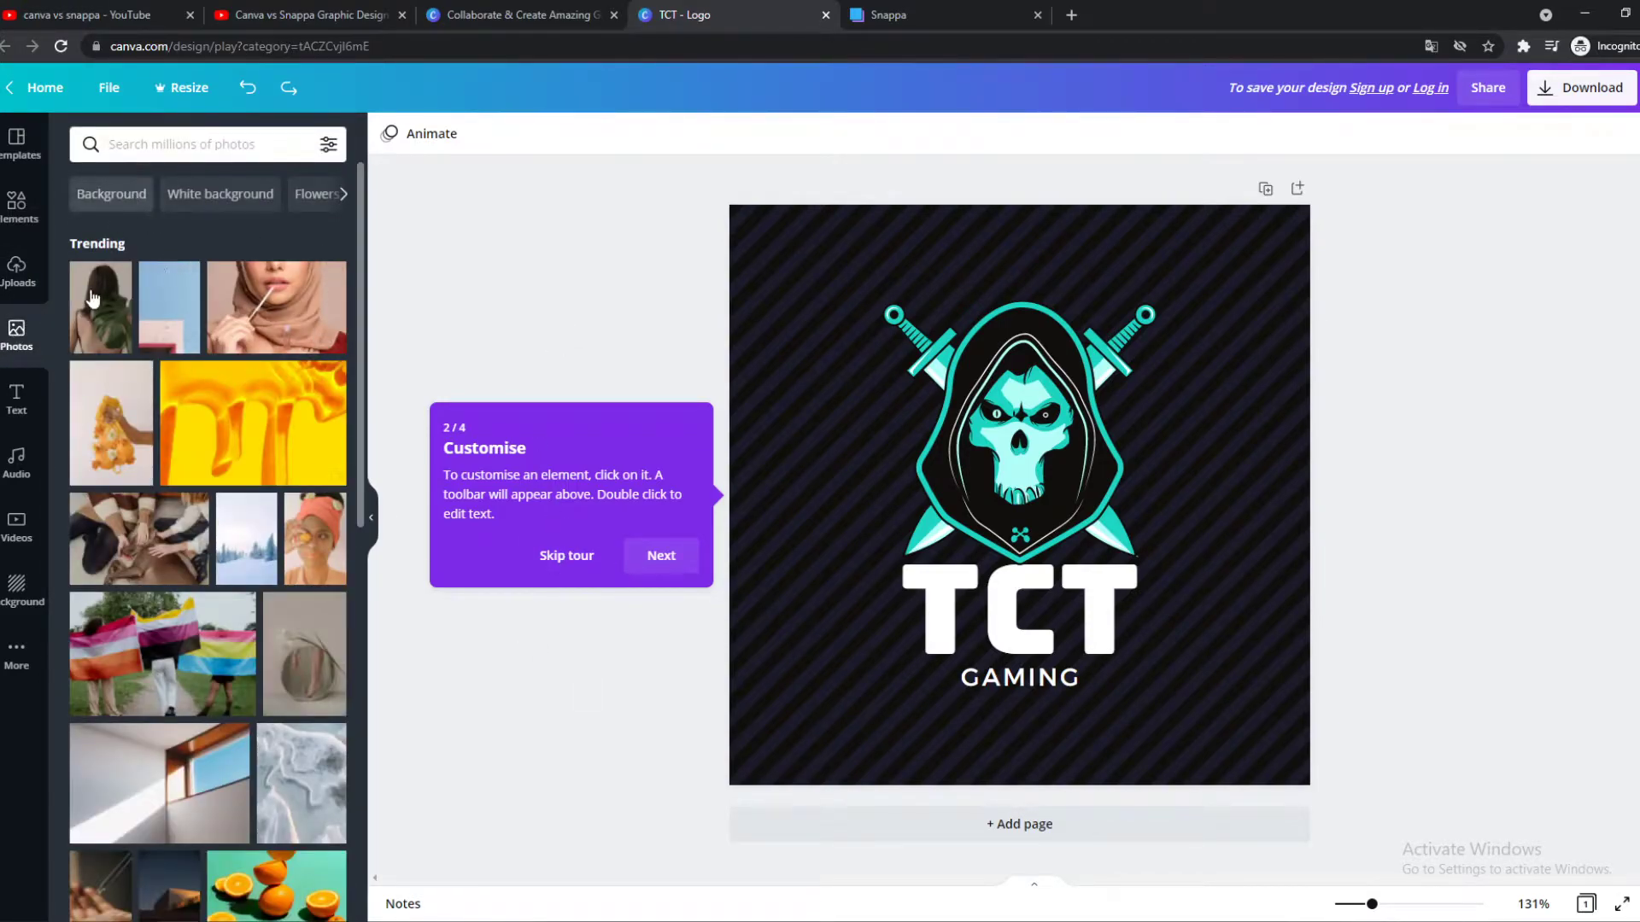
left_click(130, 190)
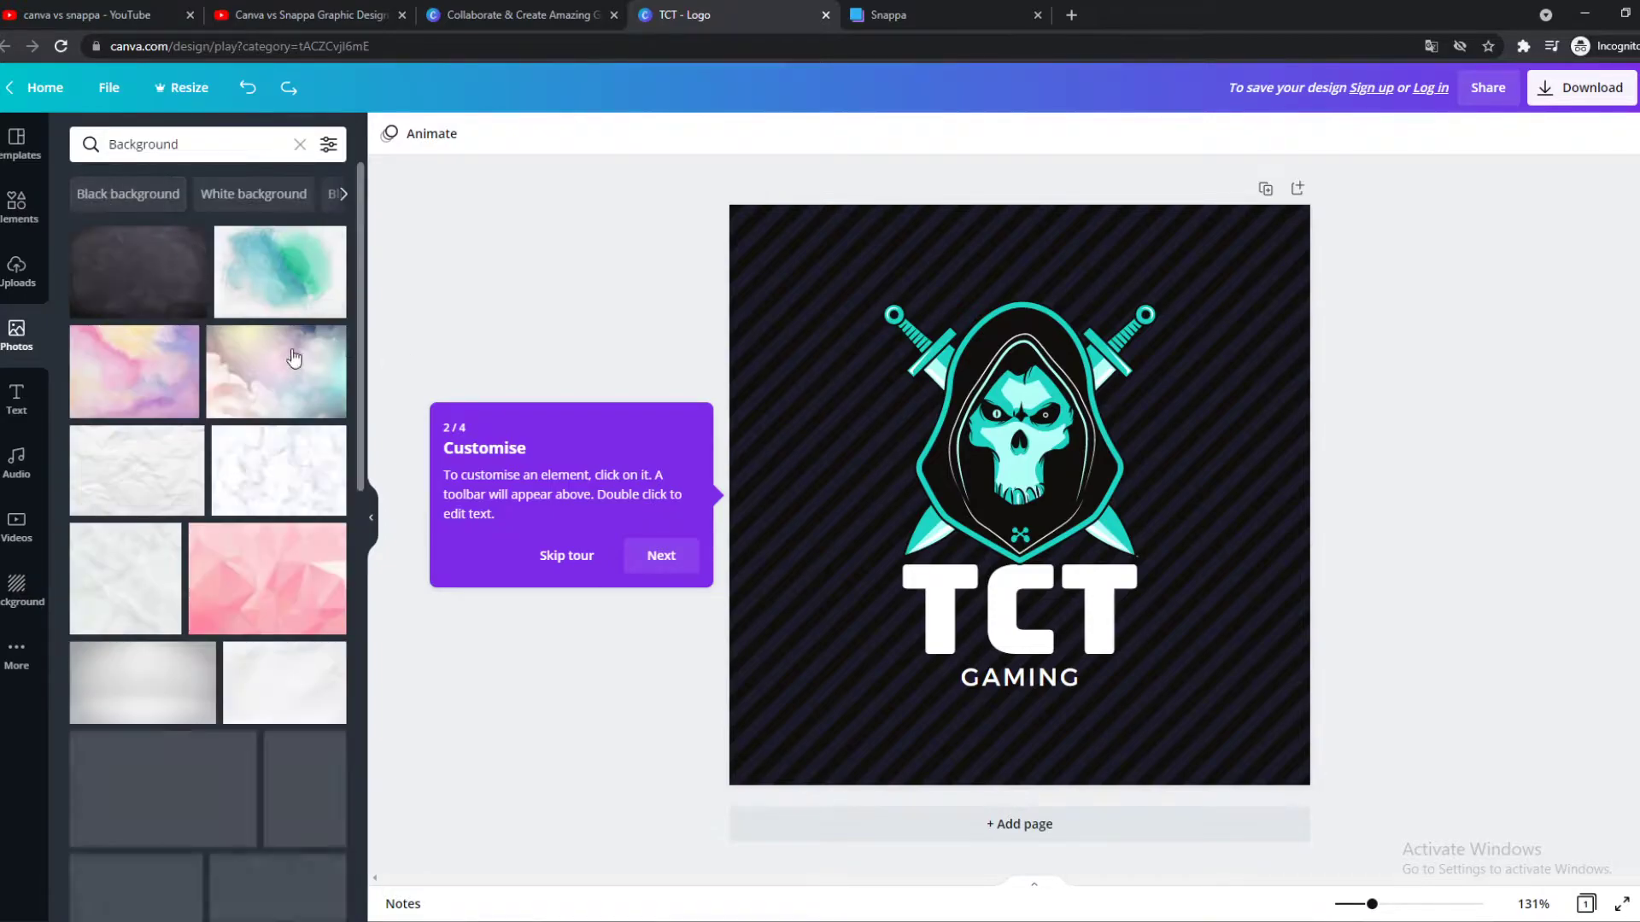
left_click(774, 312)
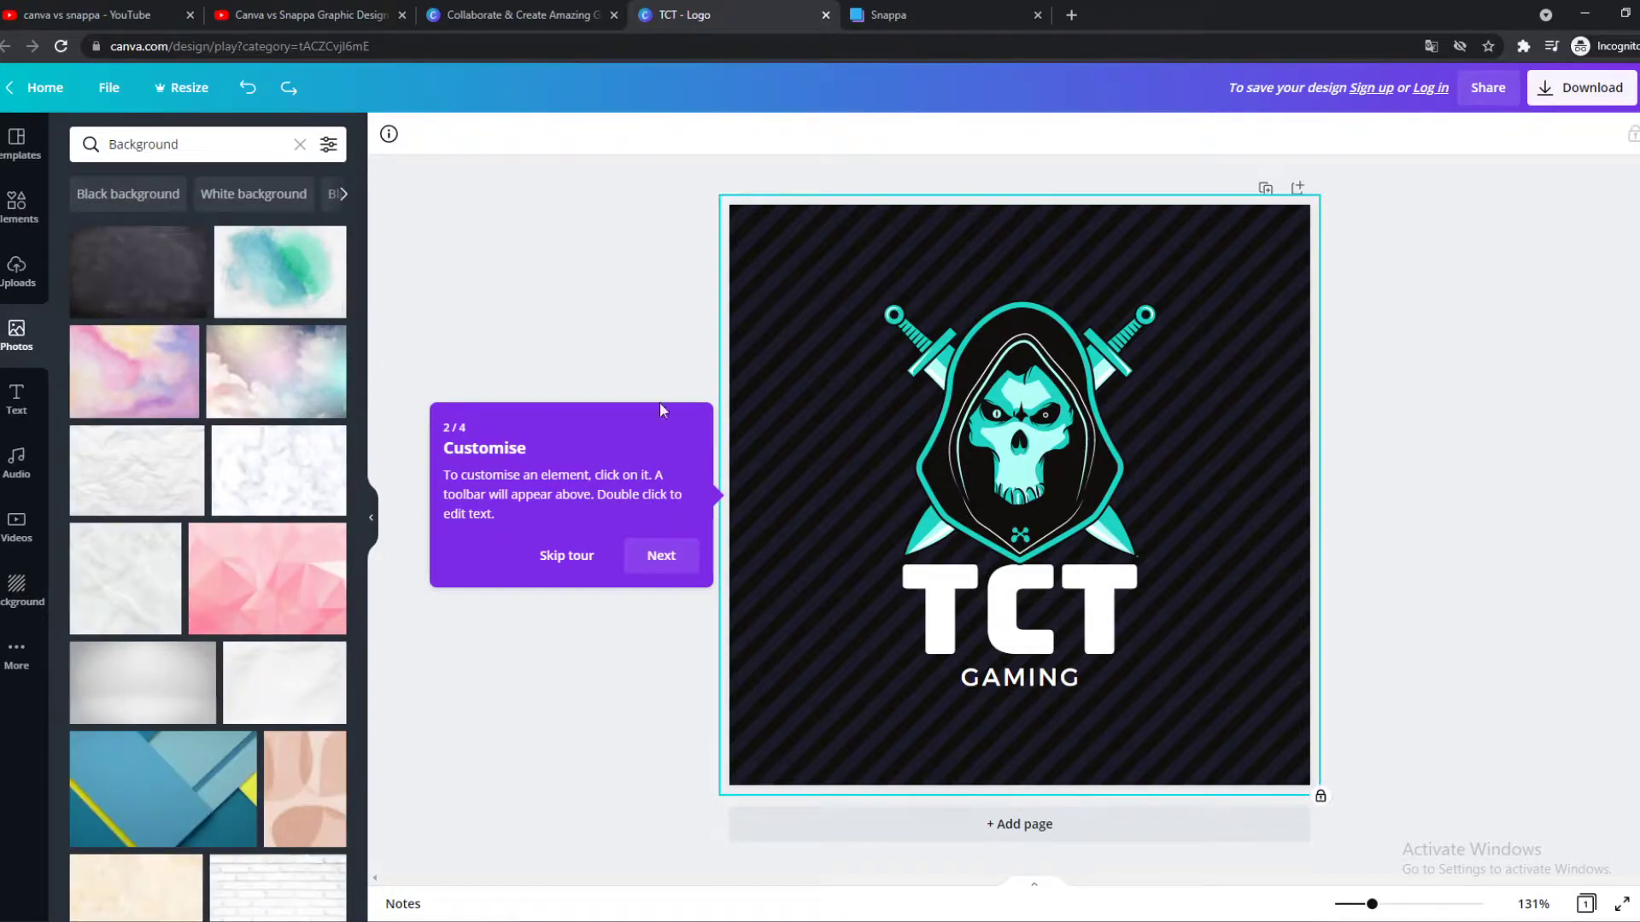
left_click(608, 556)
left_click(649, 308)
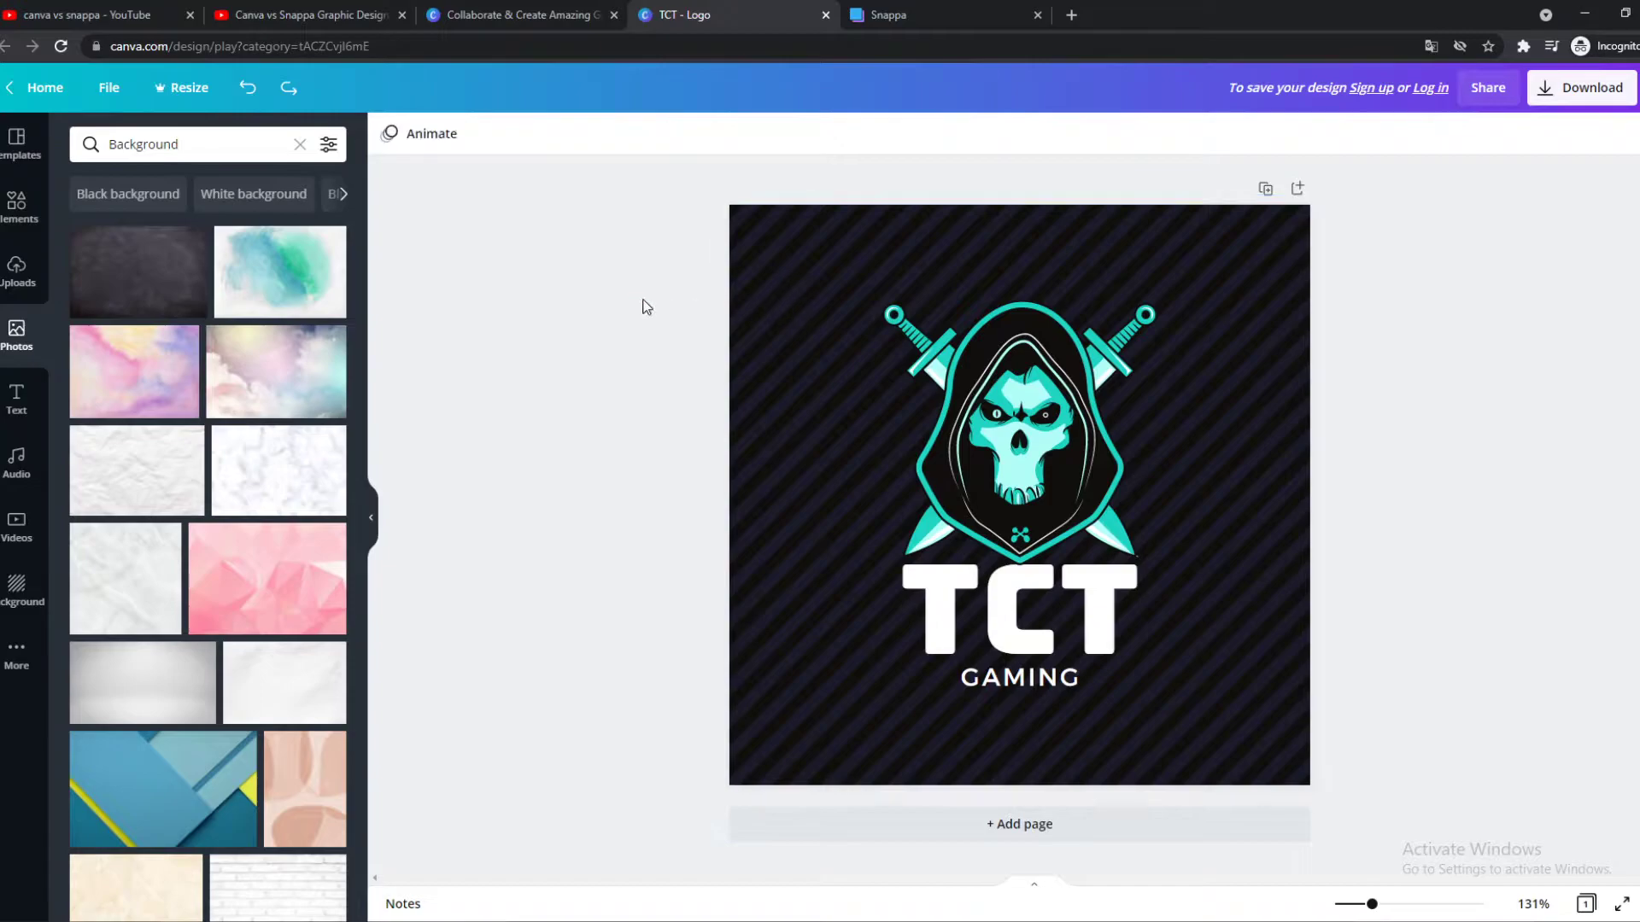
- Add the dark chalkboard photo, enlarge it to cover the page, and send it behind the logo
left_click(137, 271)
left_click_drag(955, 545, 900, 612)
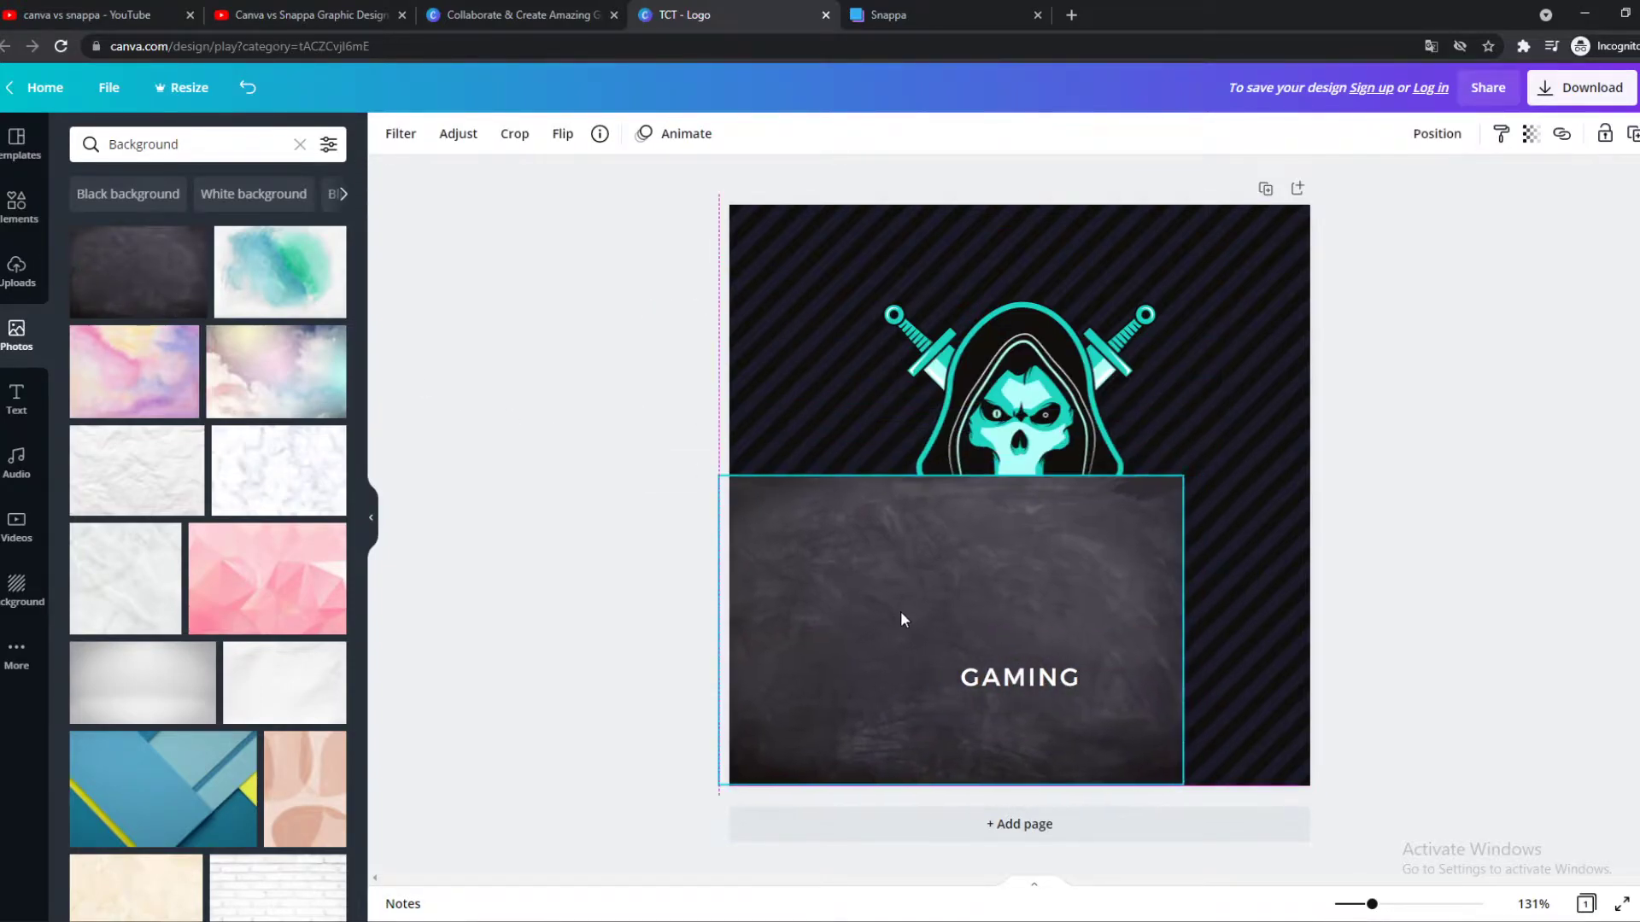
left_click_drag(1183, 474, 1631, 177)
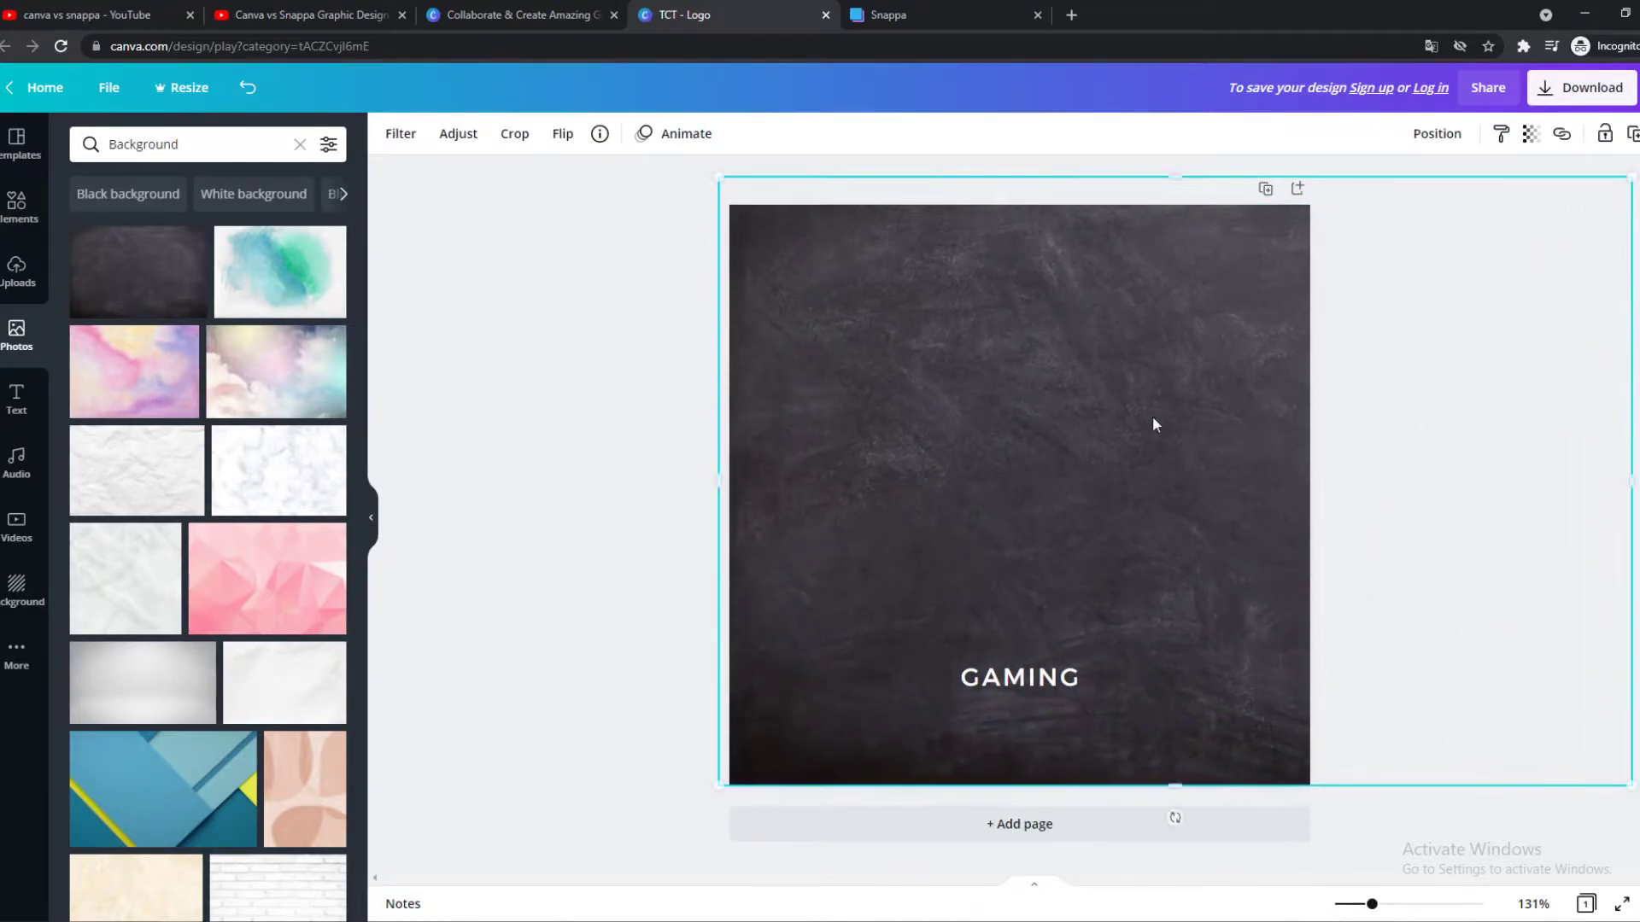
right_click(1115, 416)
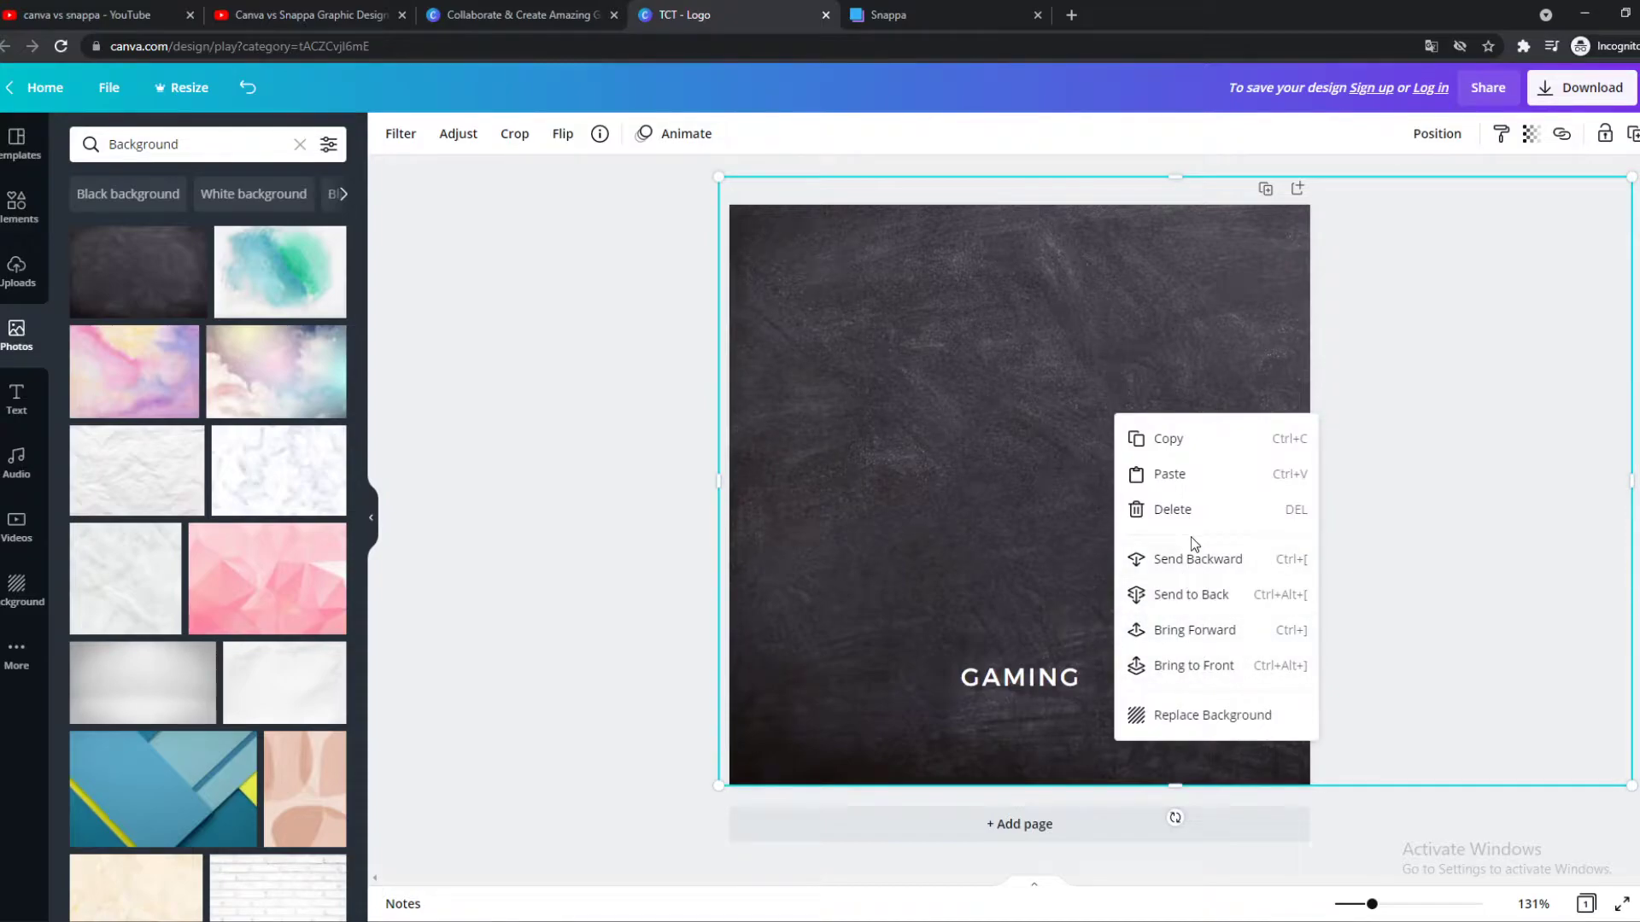
left_click(1193, 595)
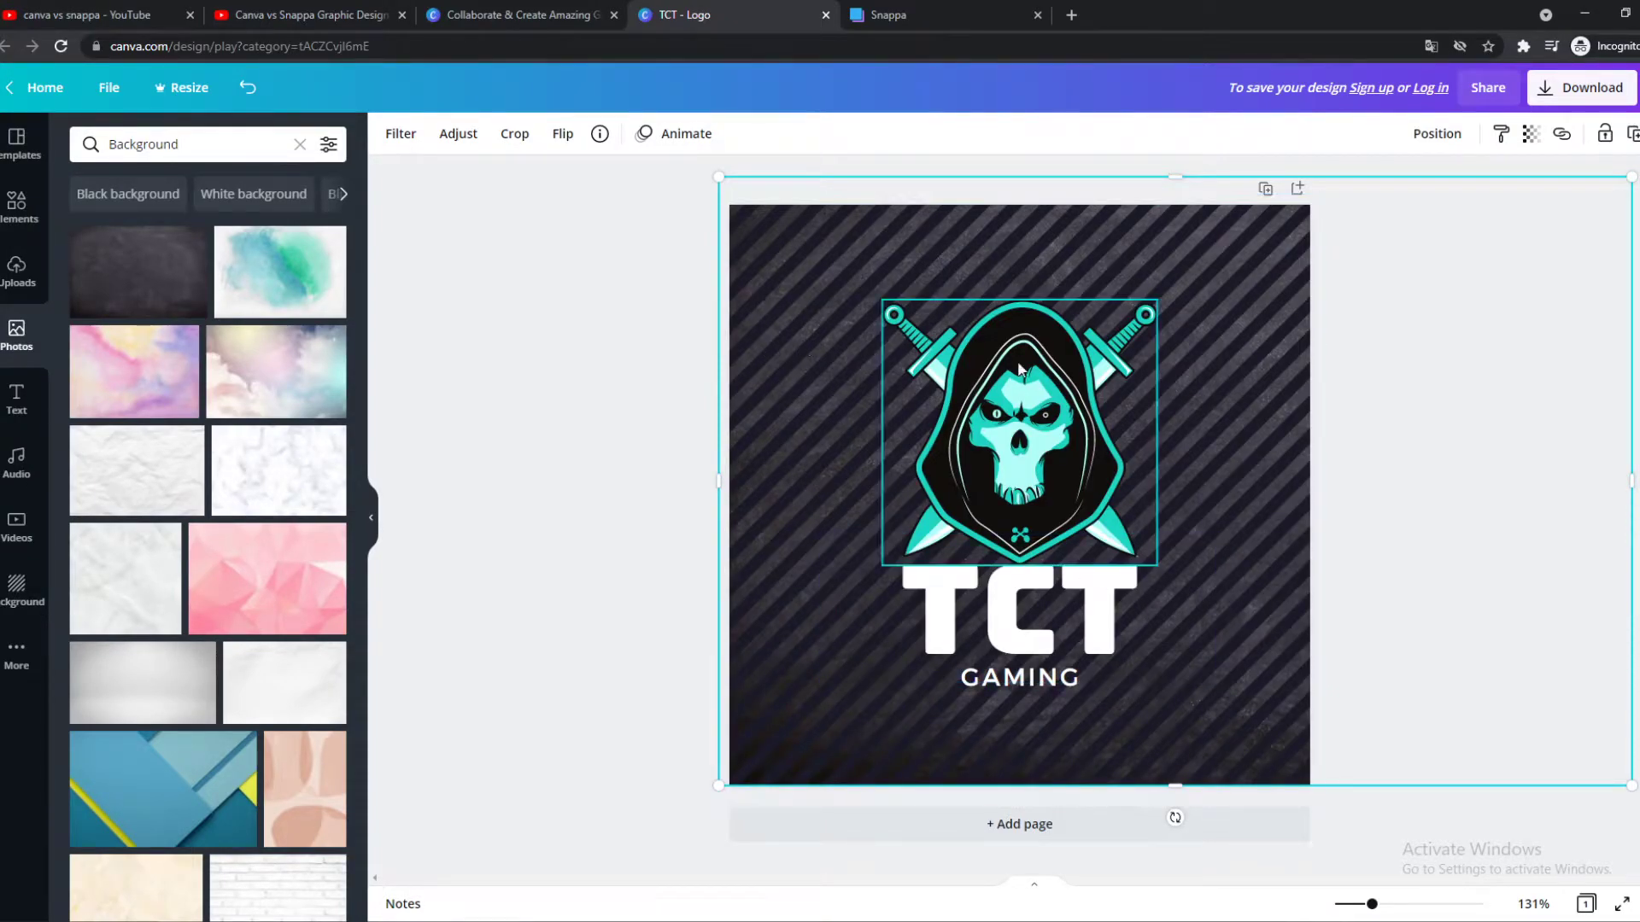
- Undo the send-to-back, delete the chalkboard photo, and bring up the Text panel
left_click(564, 342)
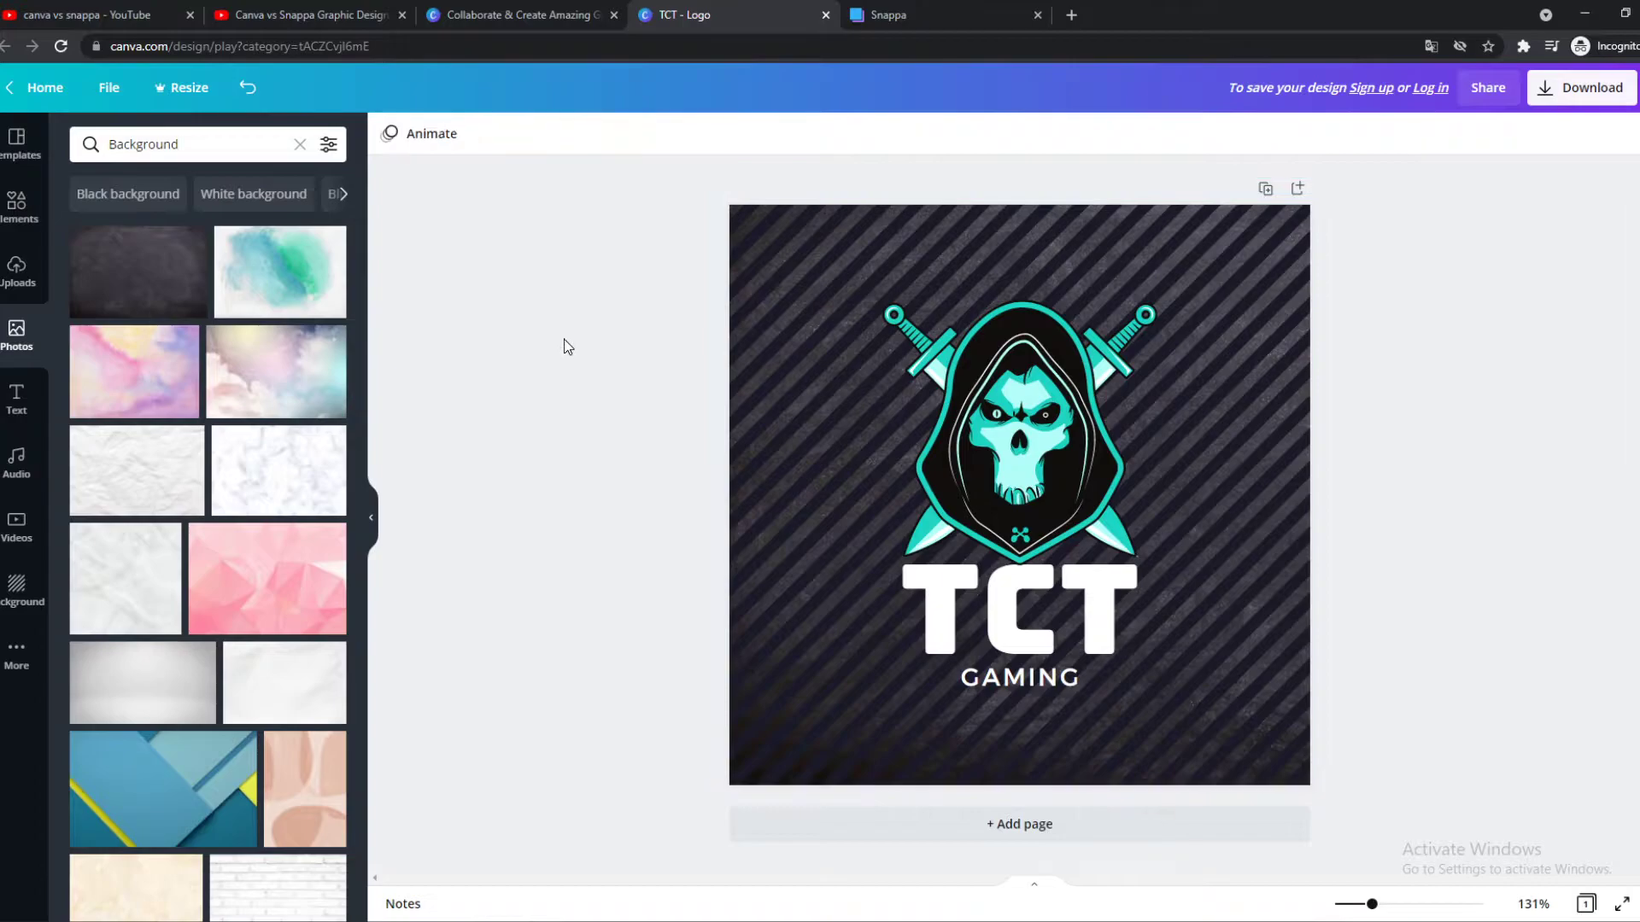
left_click(764, 627)
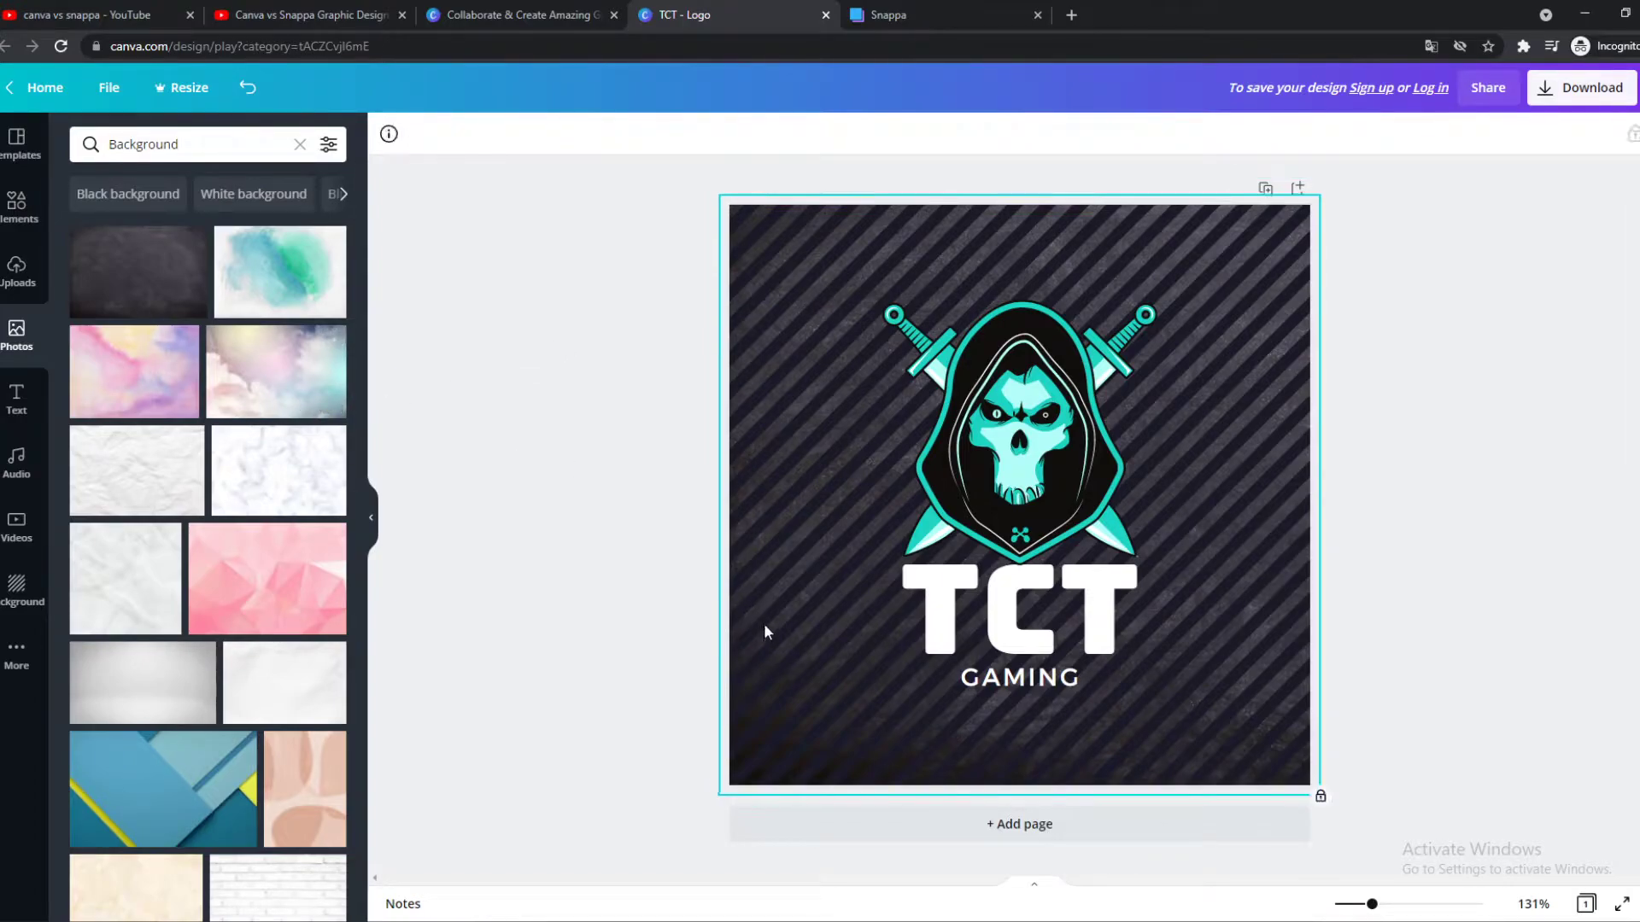
key("ctrl+z")
left_click(851, 535)
key("Delete")
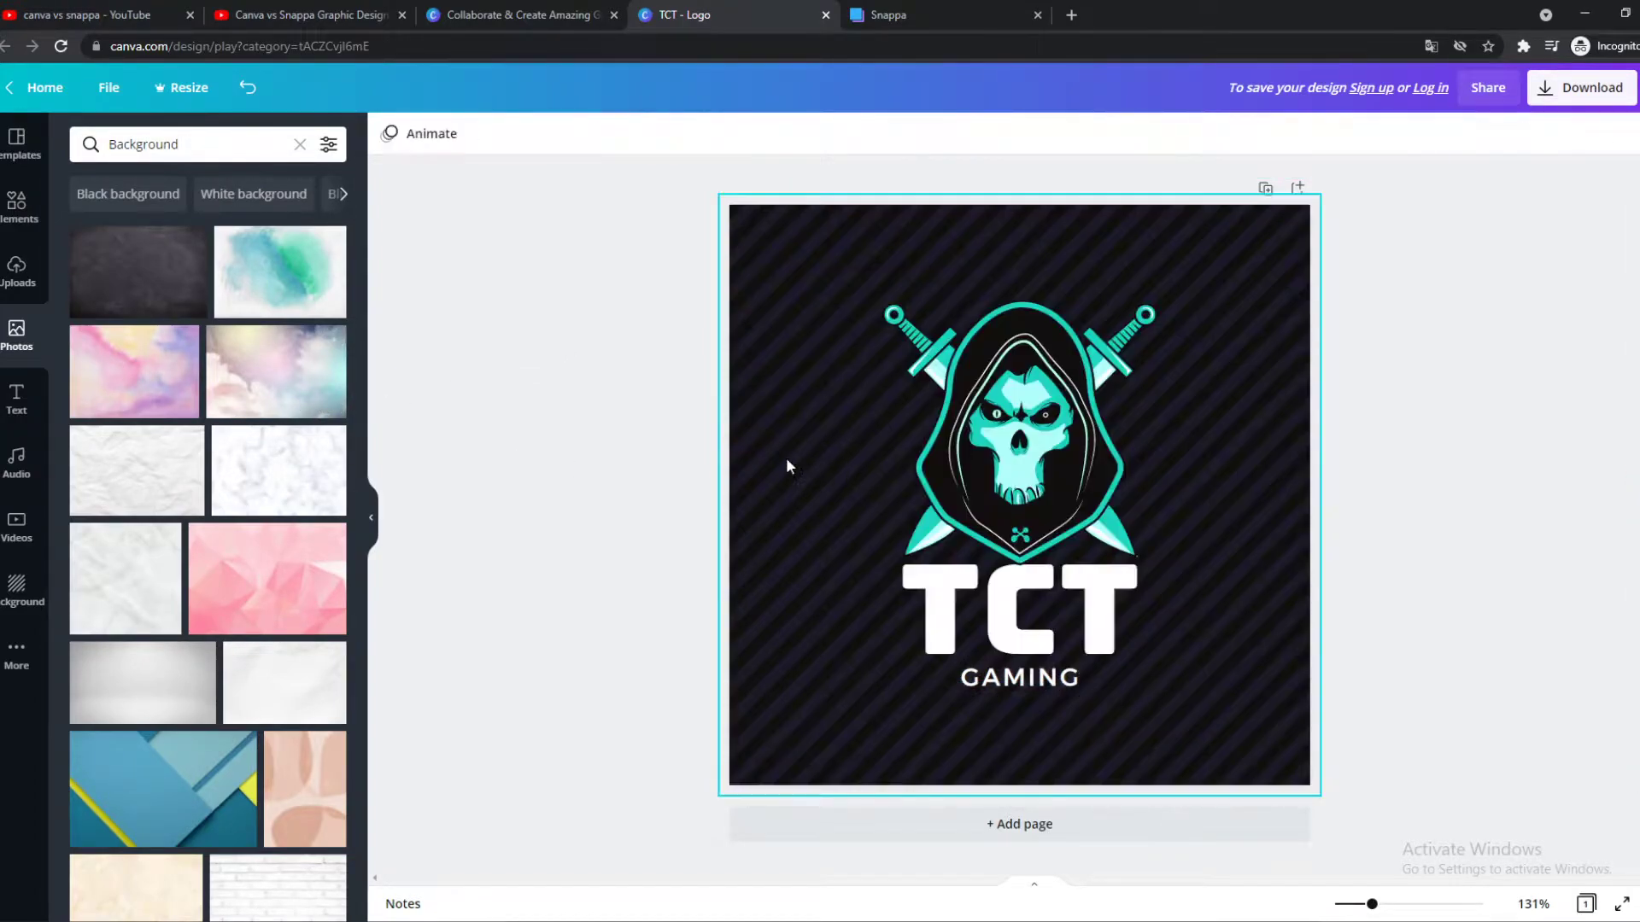
left_click(14, 417)
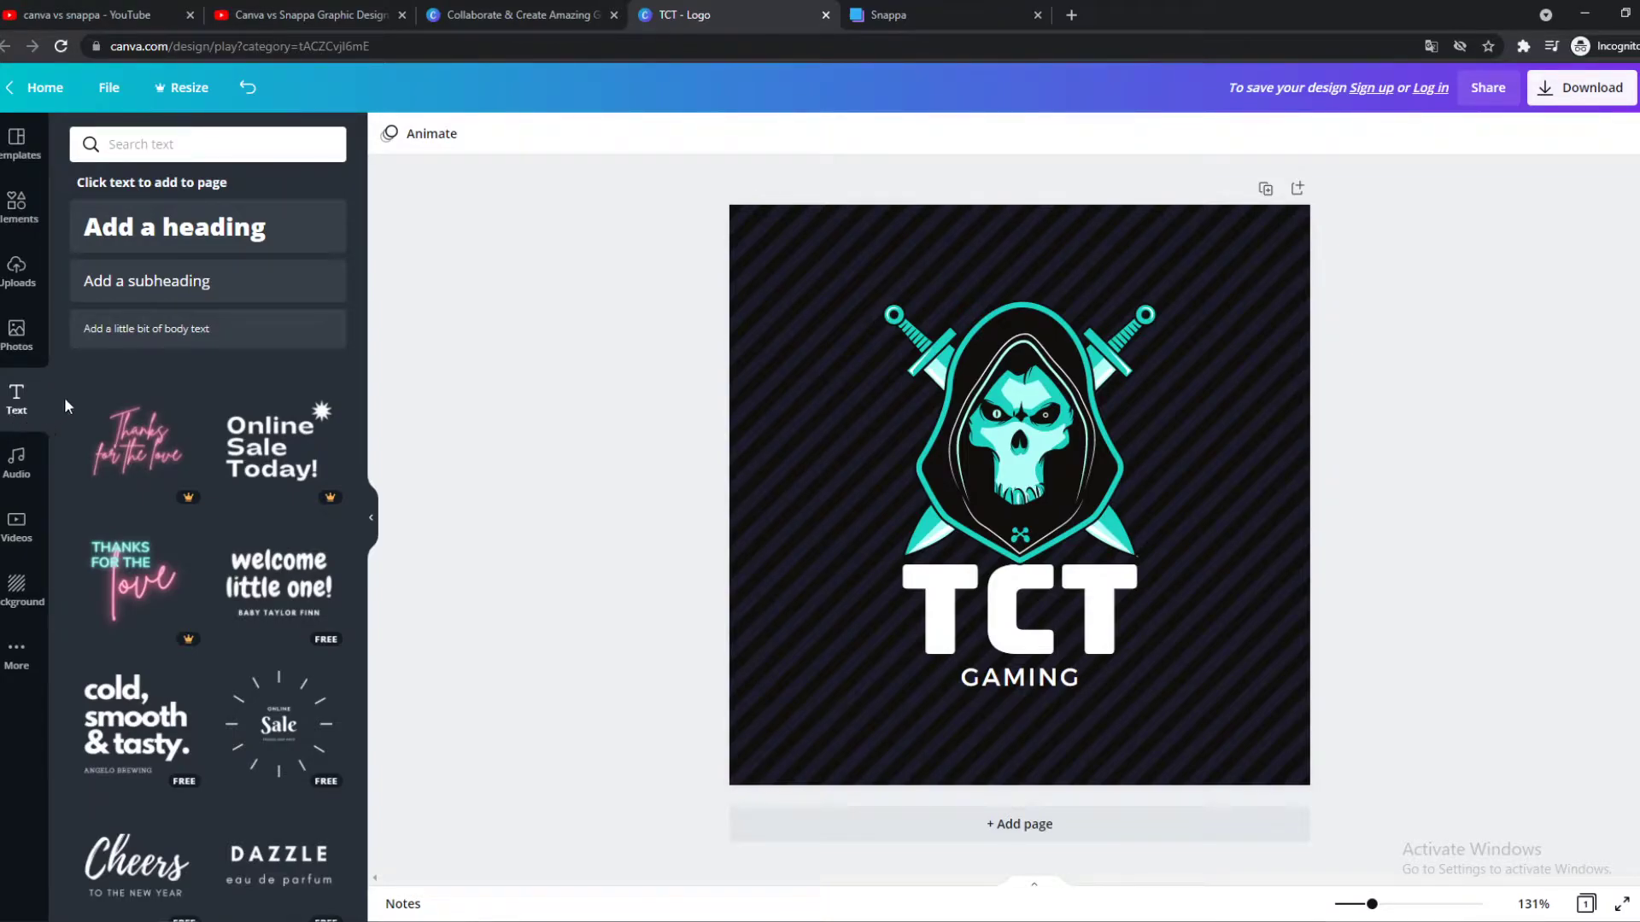
- In Snappa, choose the Facebook Post size and scroll through its featured templates
left_click(888, 14)
scroll(546, 327, "down", 2)
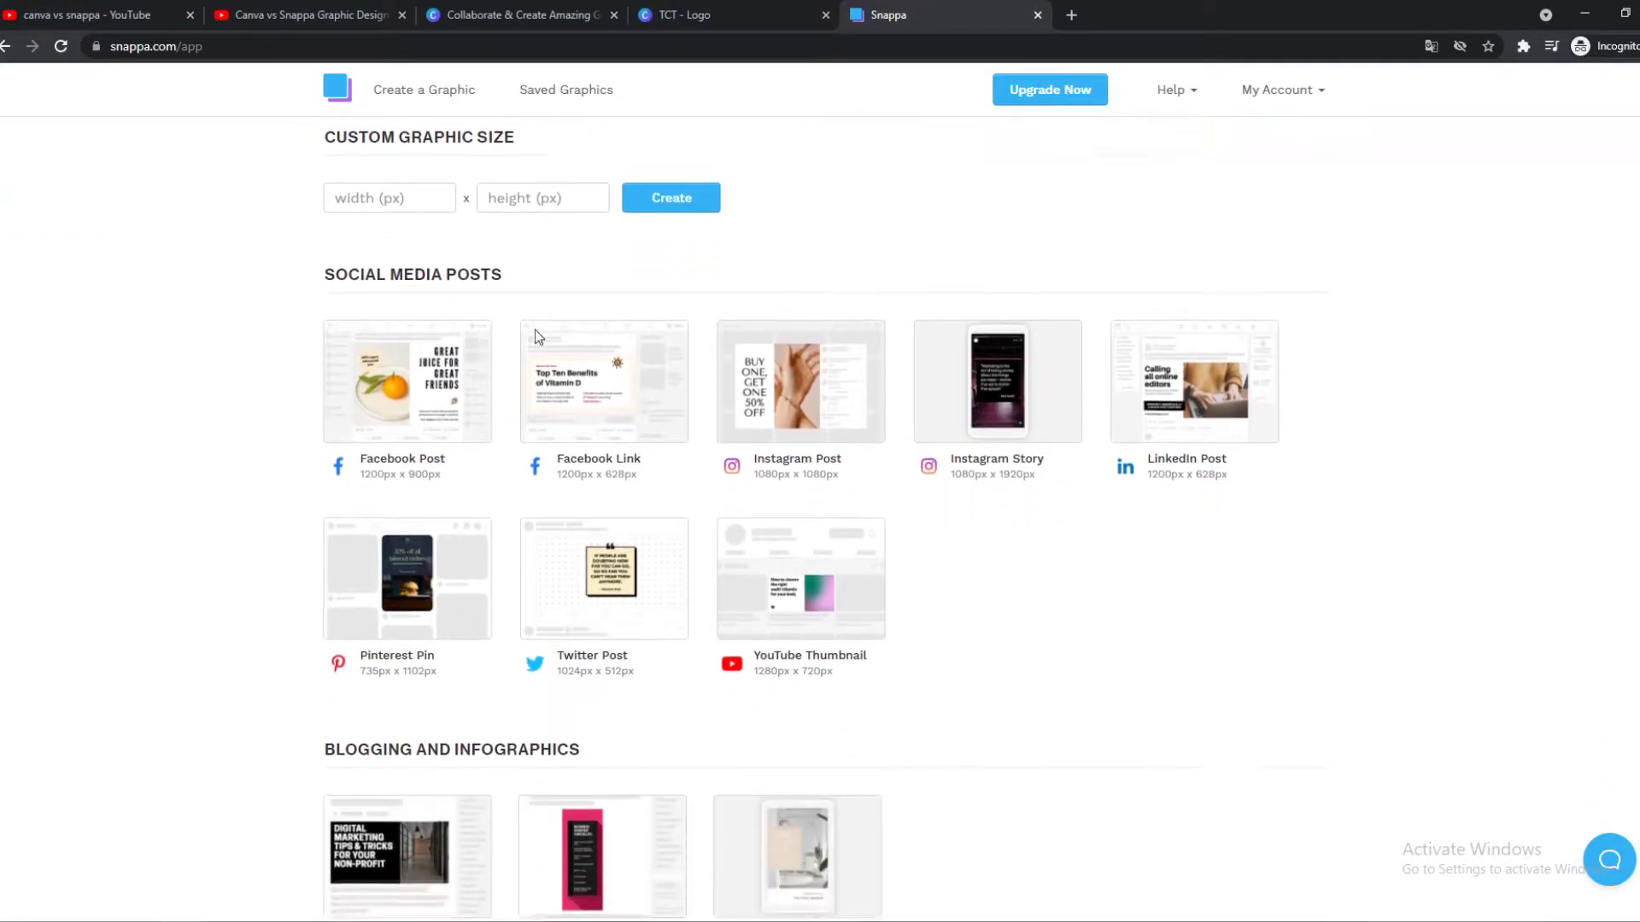
scroll(679, 183, "up", 2)
scroll(1171, 249, "down", 10)
scroll(1159, 256, "up", 10)
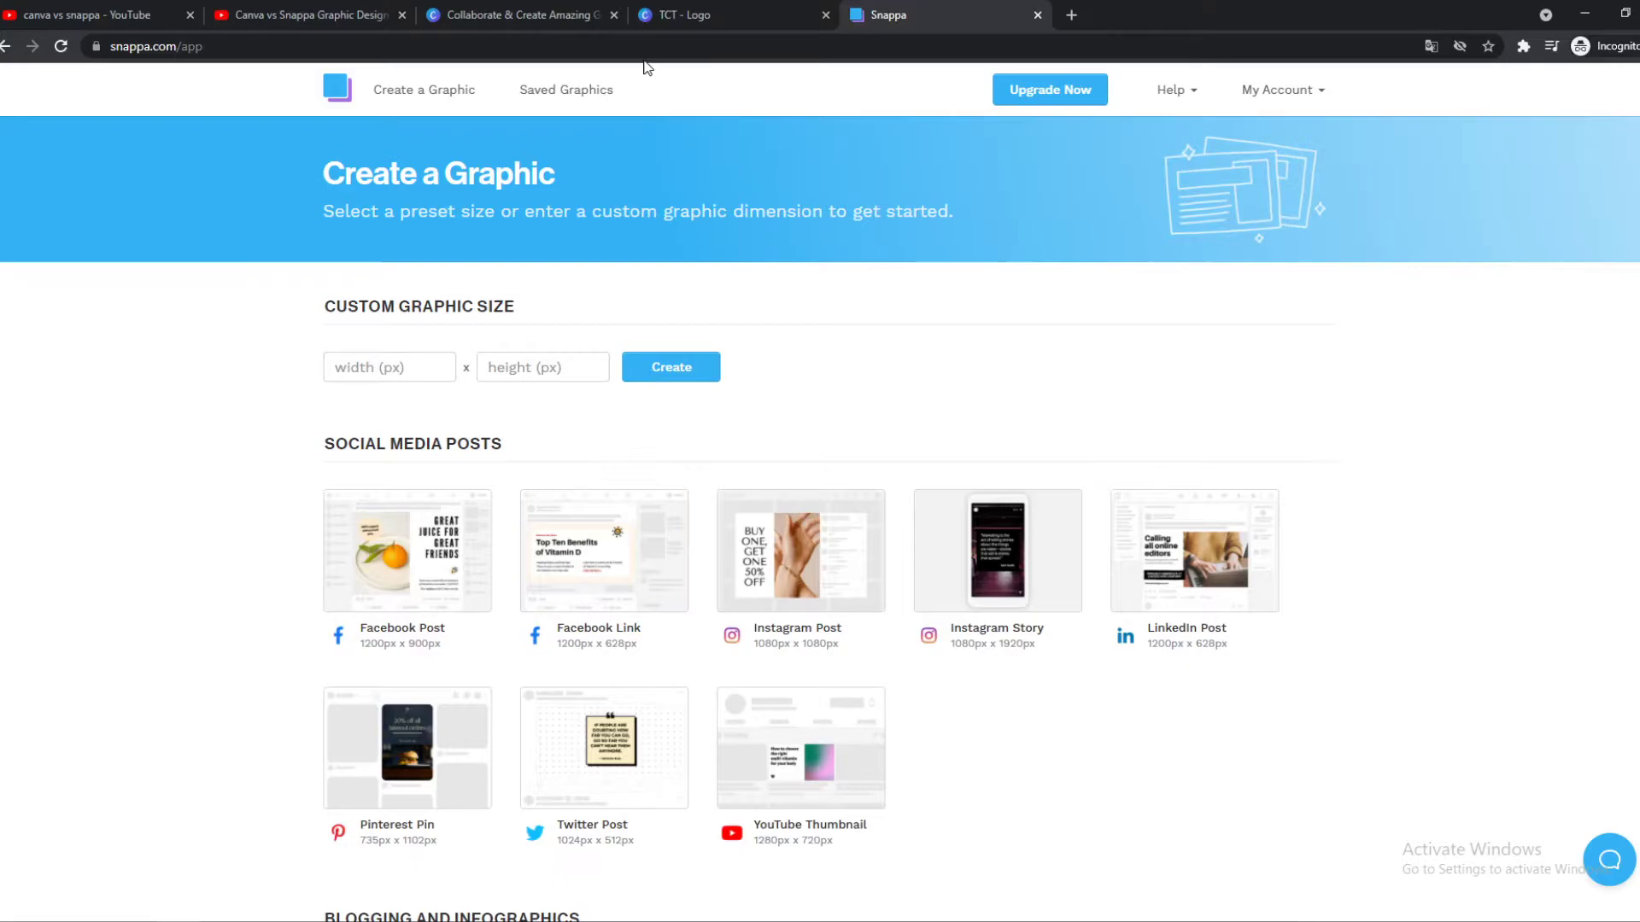
left_click(397, 549)
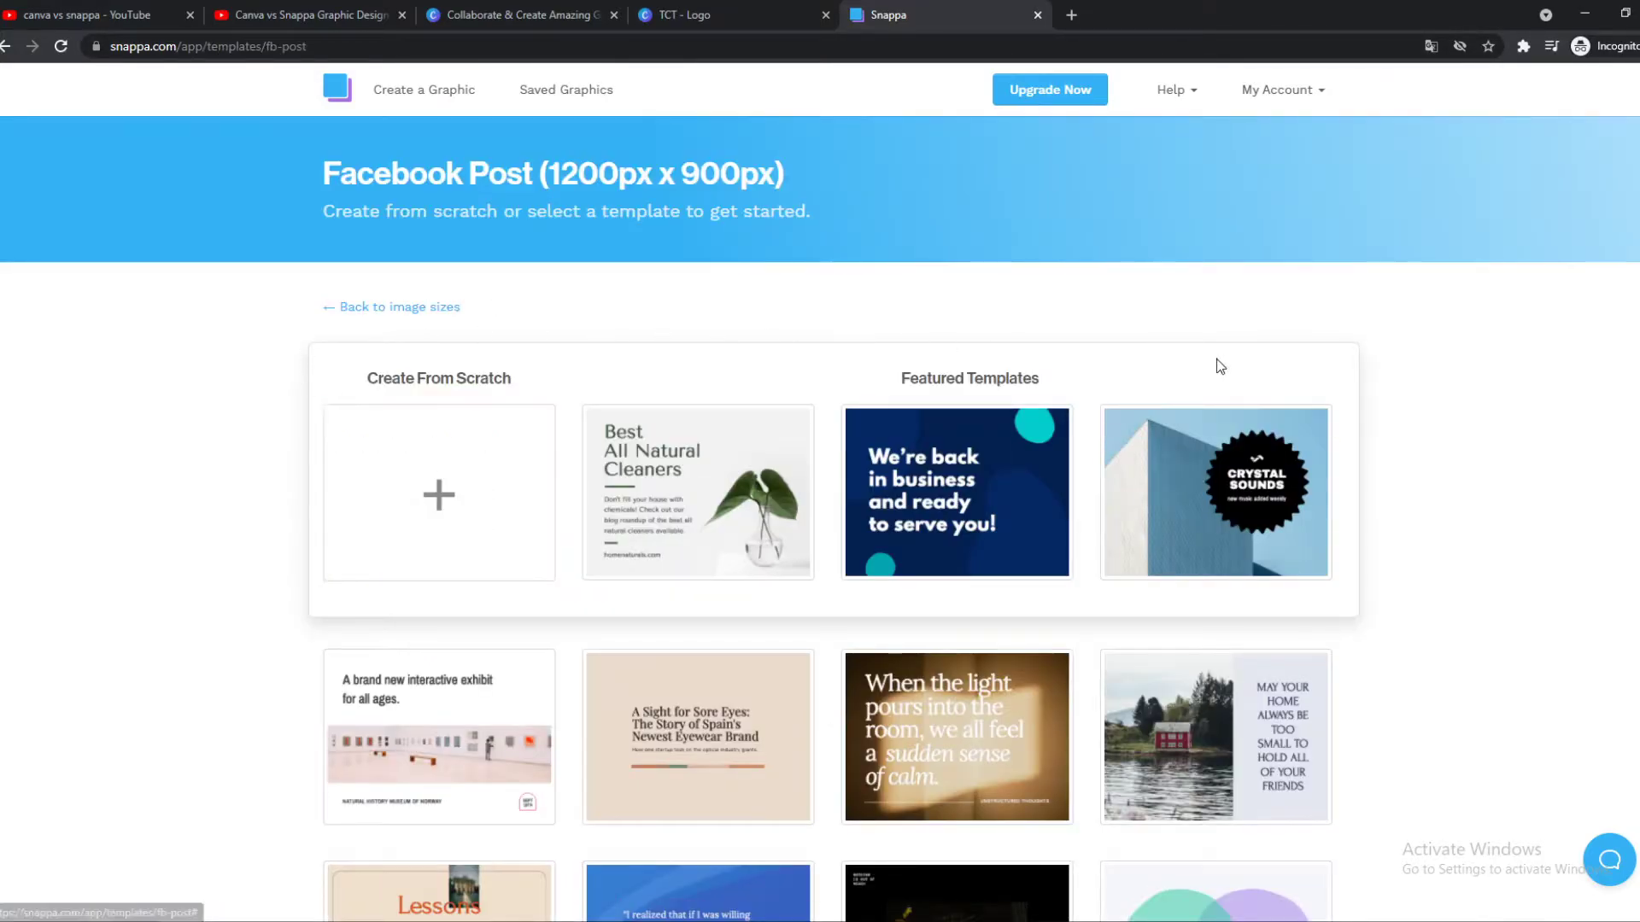
scroll(960, 424, "down", 3)
scroll(431, 479, "up", 3)
scroll(717, 462, "down", 10)
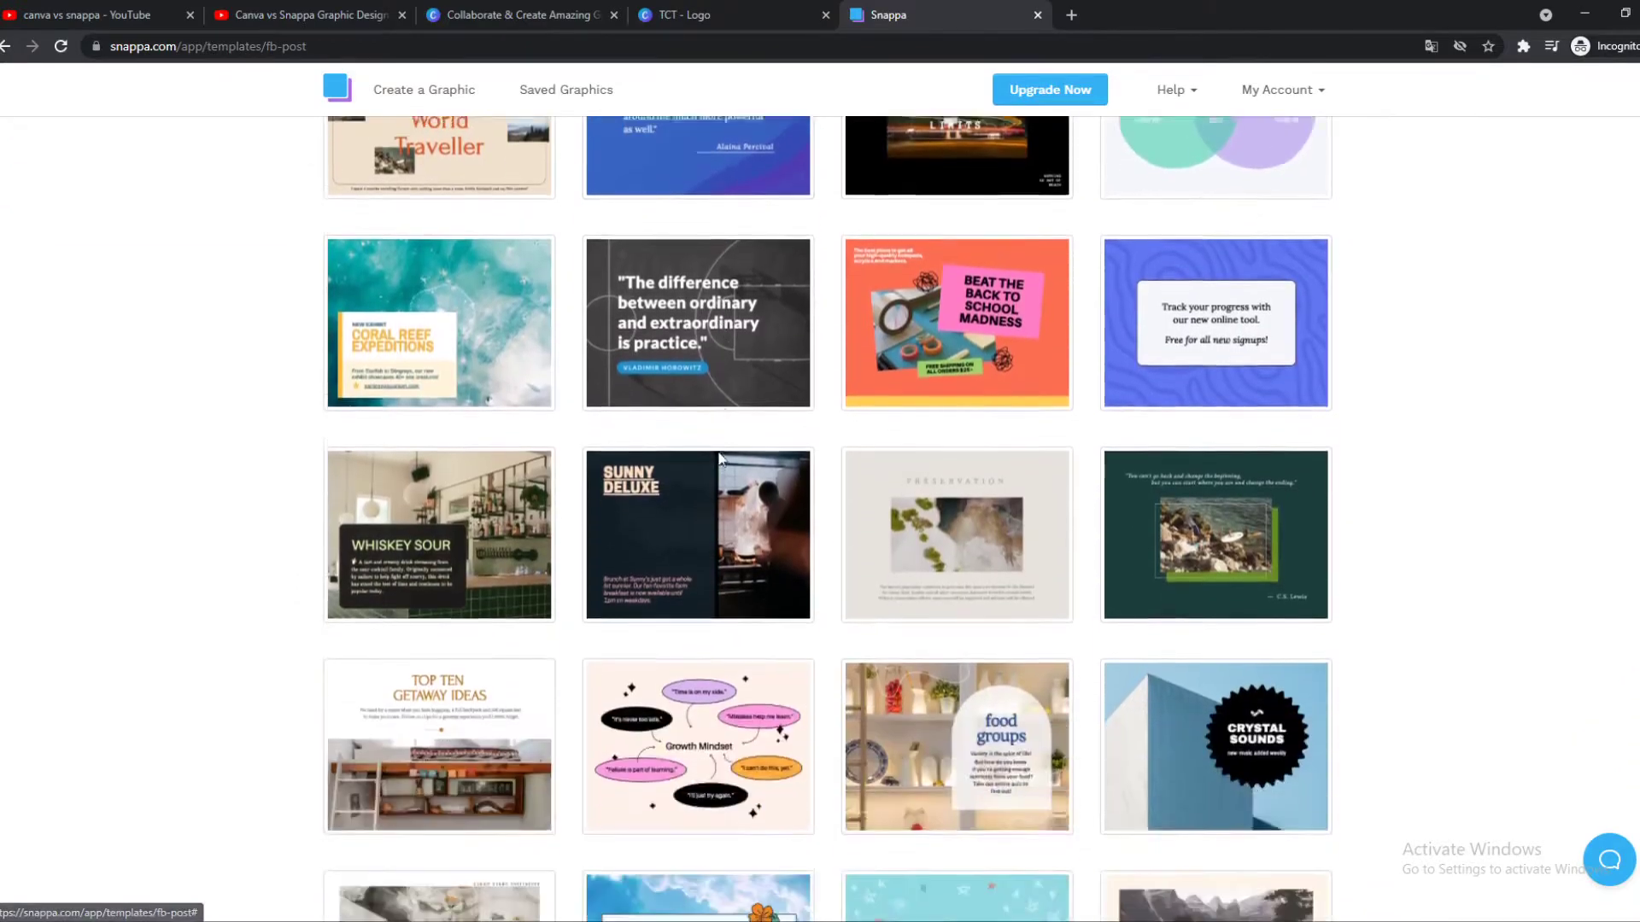
scroll(624, 440, "up", 10)
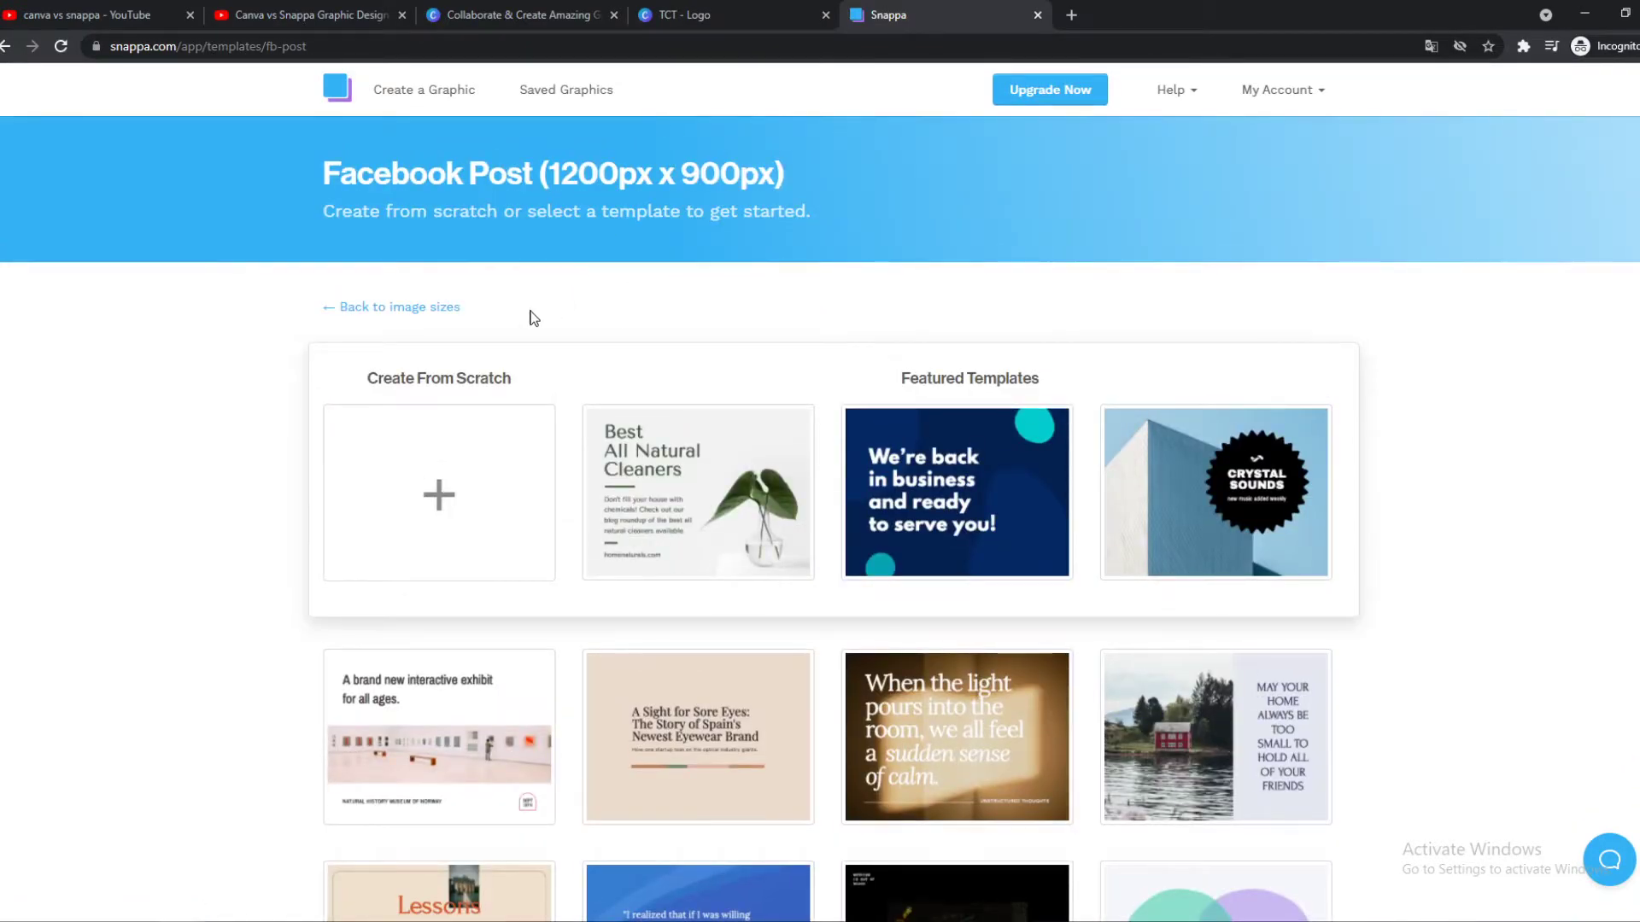
scroll(949, 499, "down", 3)
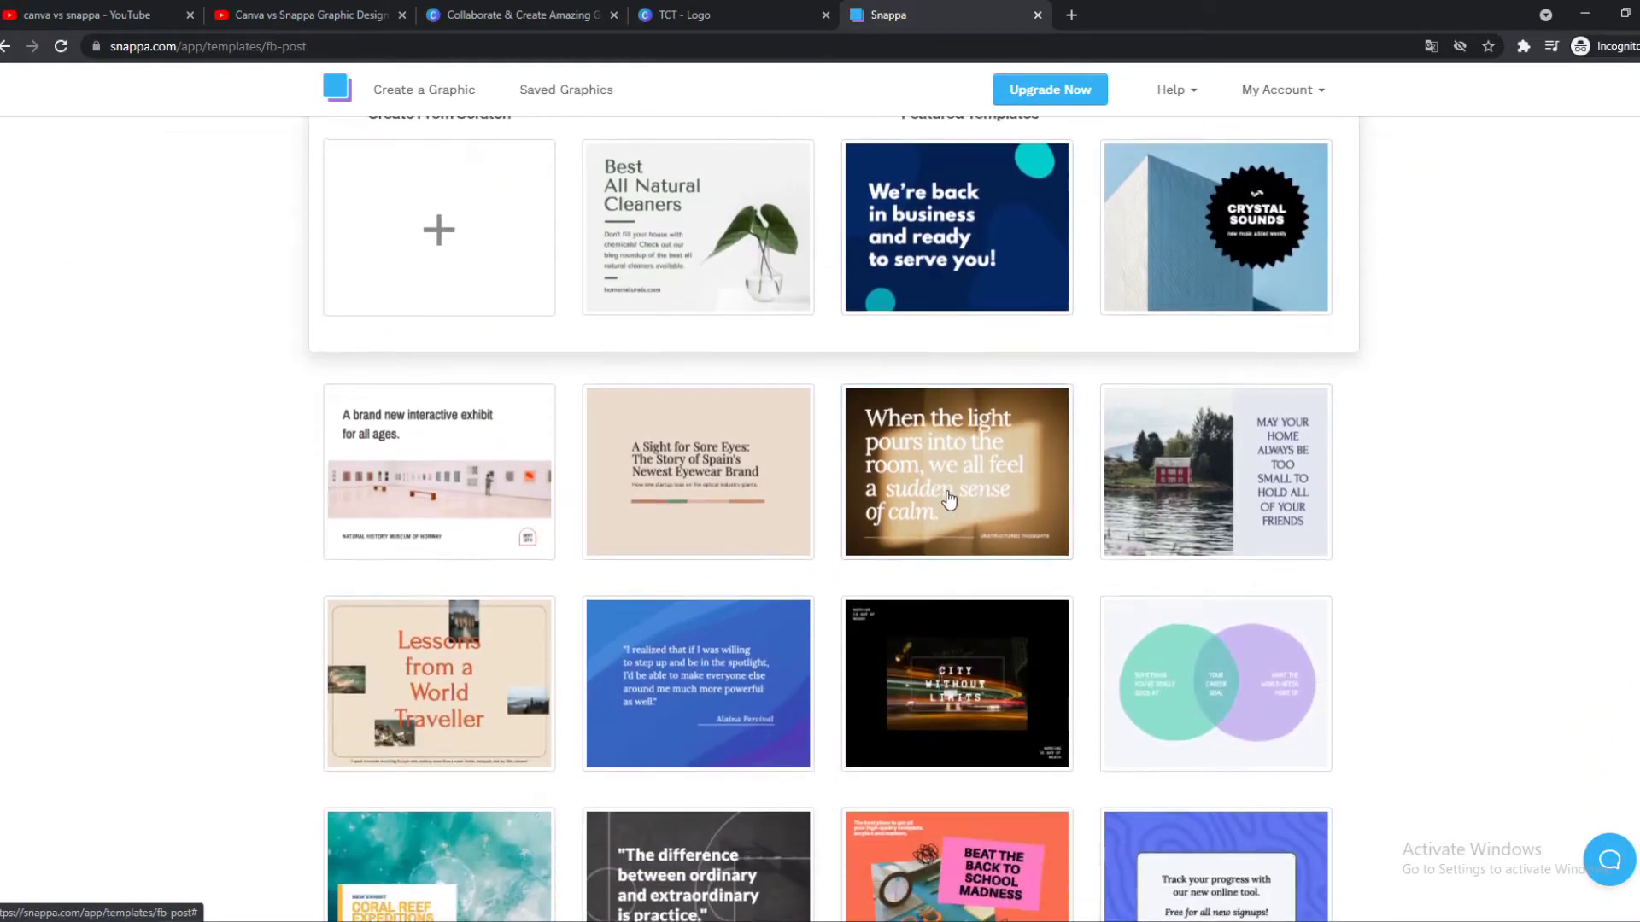
scroll(950, 500, "up", 3)
- Open the 'We're back in business' template and inspect its headline font settings
left_click(538, 380)
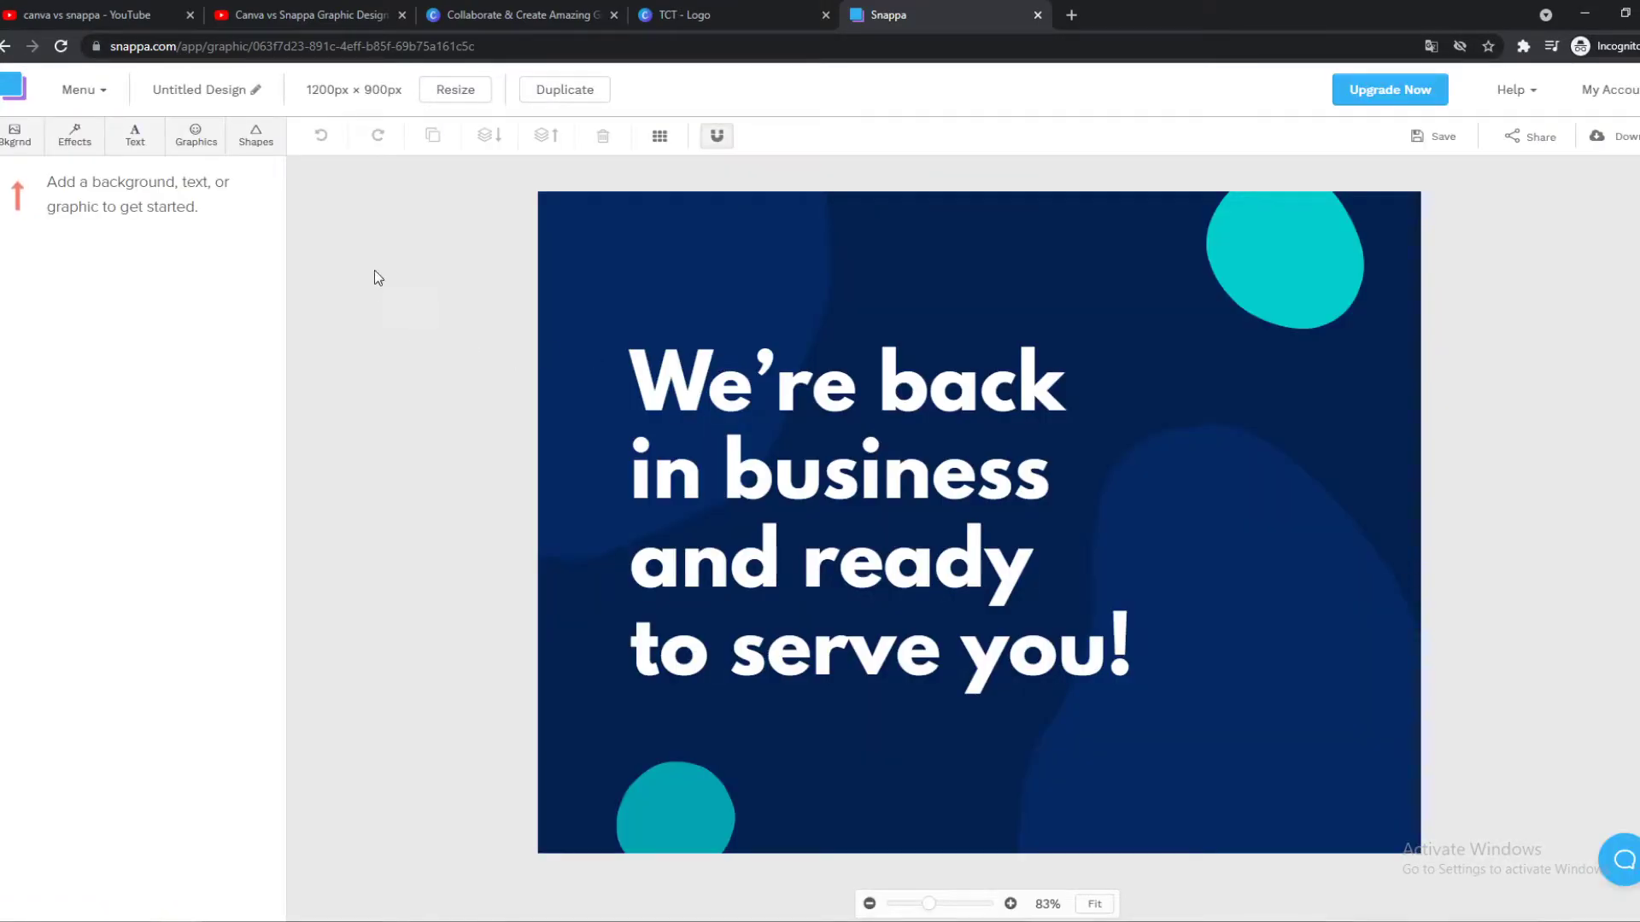
left_click(782, 374)
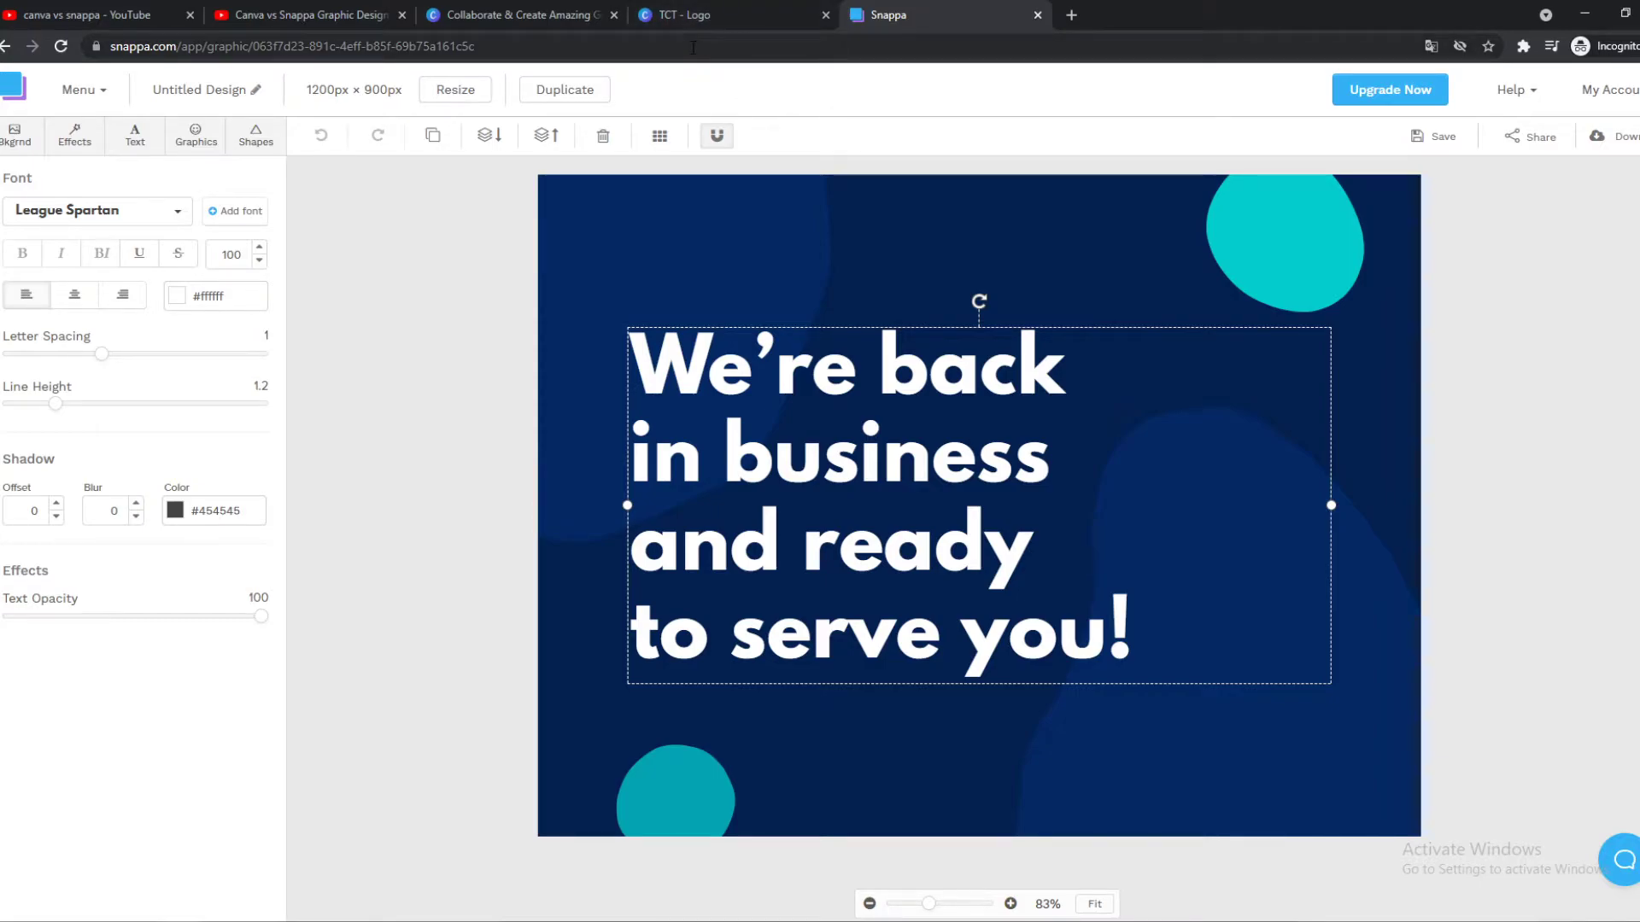
left_click(722, 13)
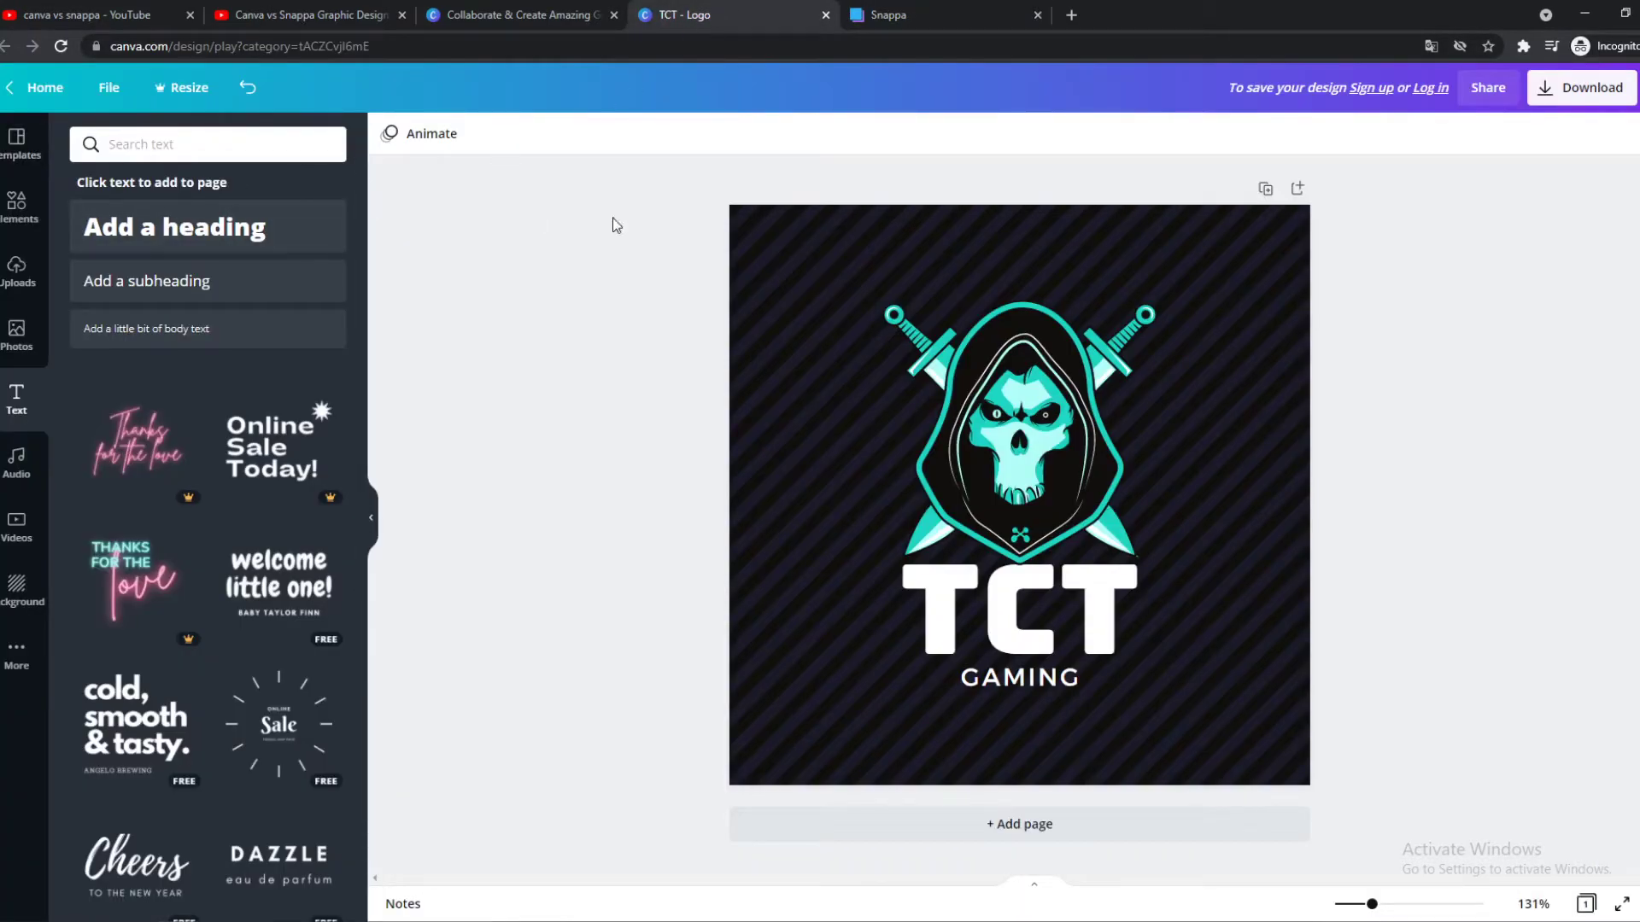
key("ctrl+Tab")
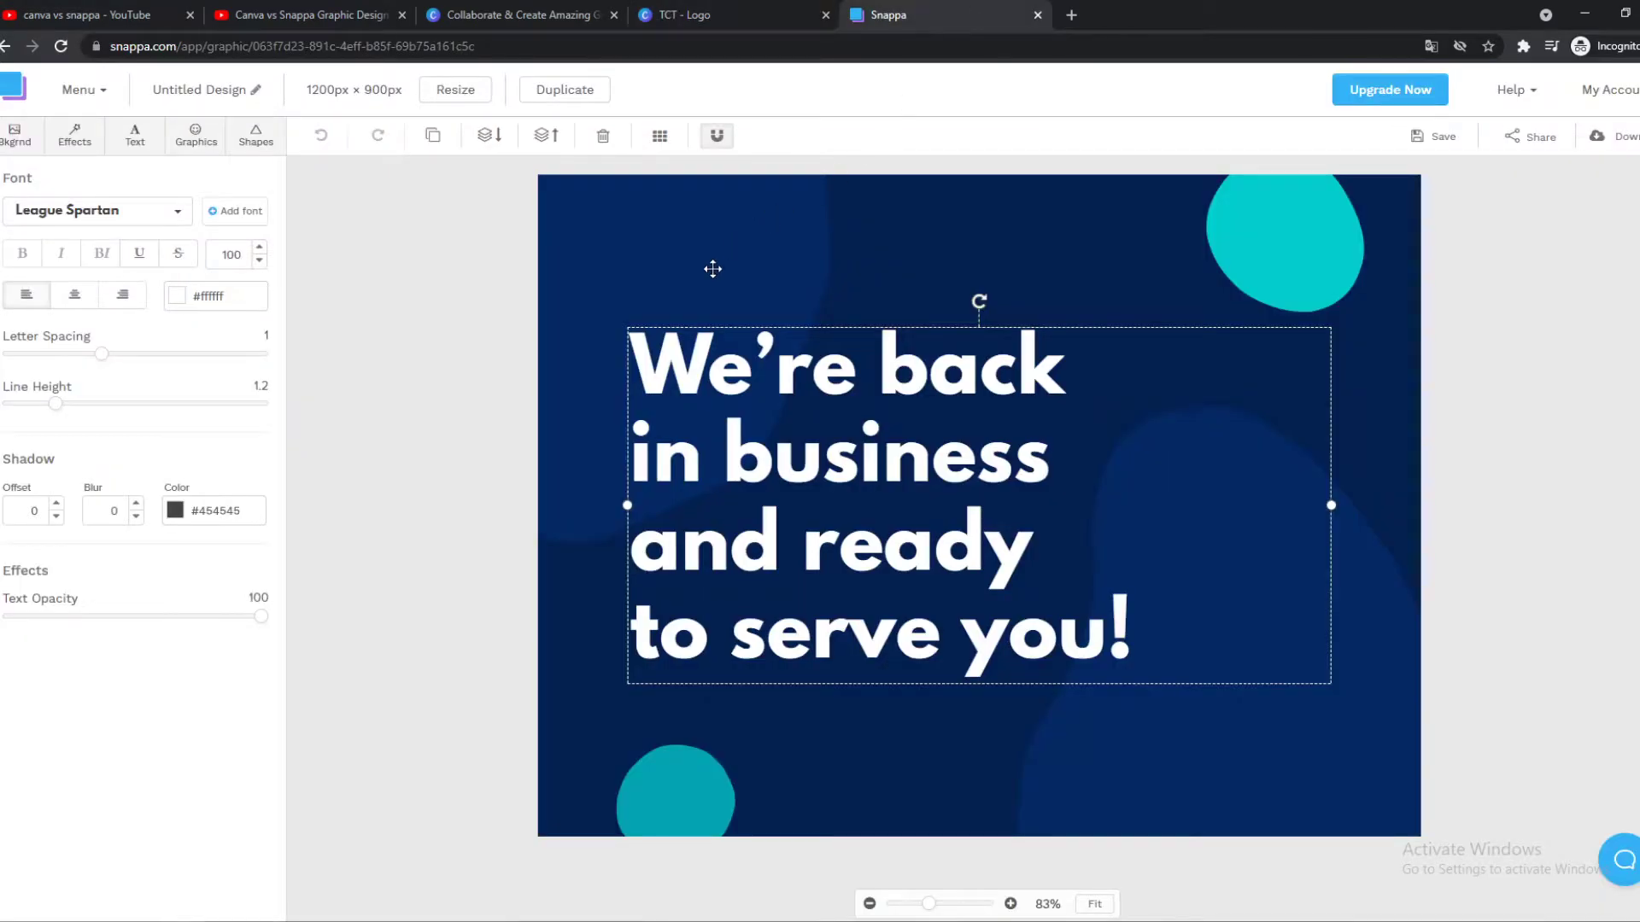
- Inspect the background blob shape and compare the post with the Canva TCT Gaming logo
left_click(416, 295)
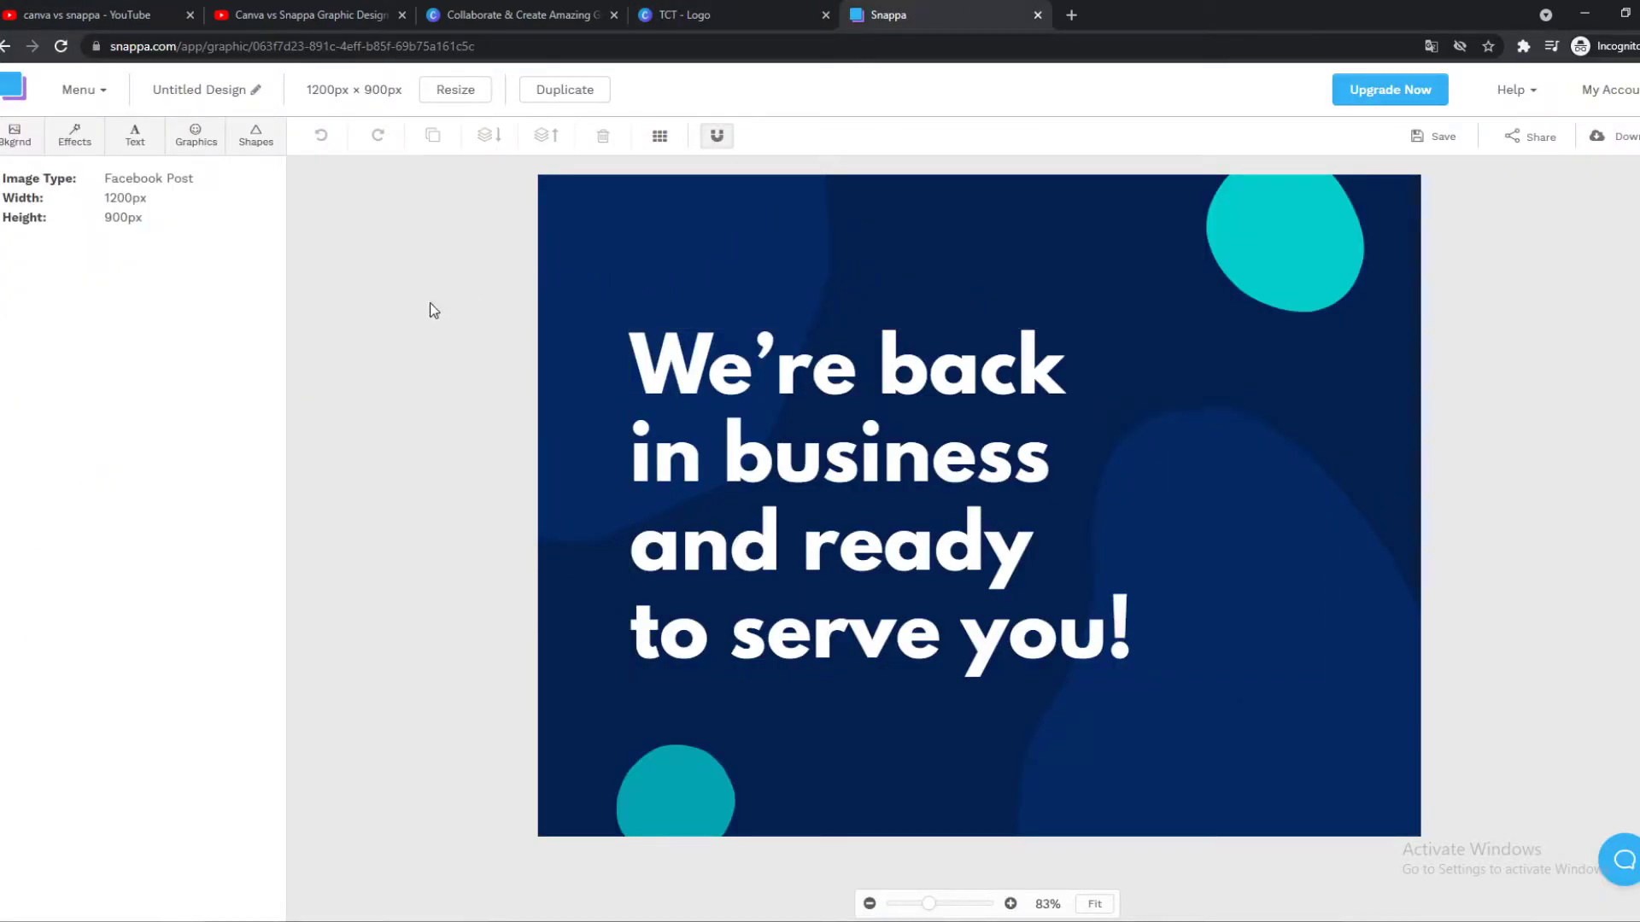
left_click(590, 311)
left_click(483, 595)
left_click(707, 14)
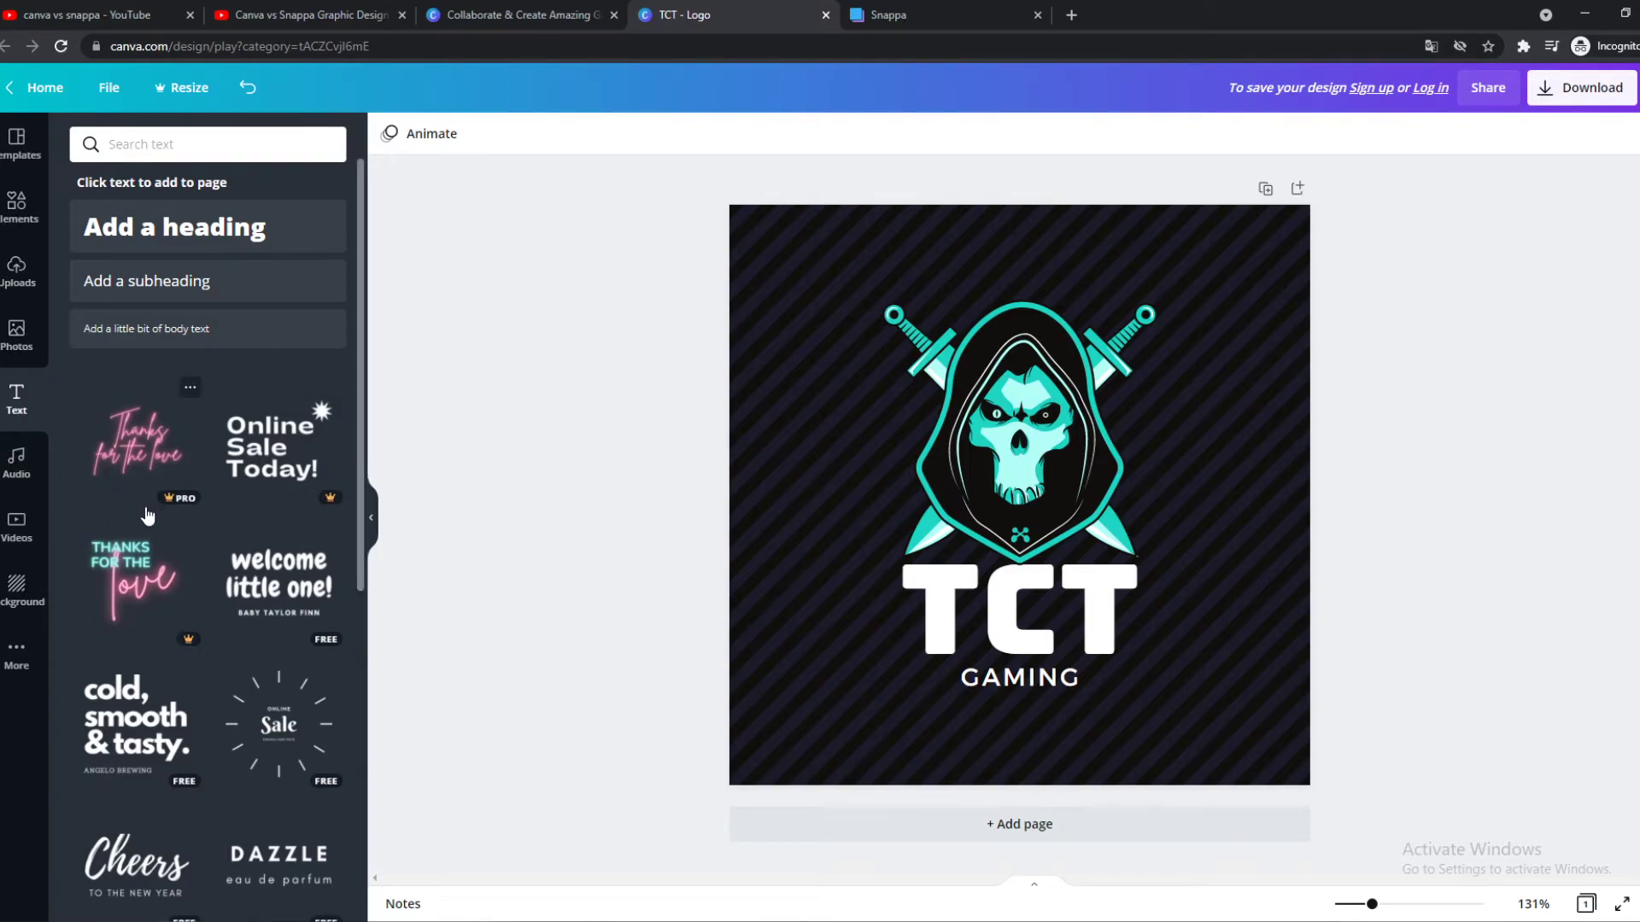
left_click(926, 14)
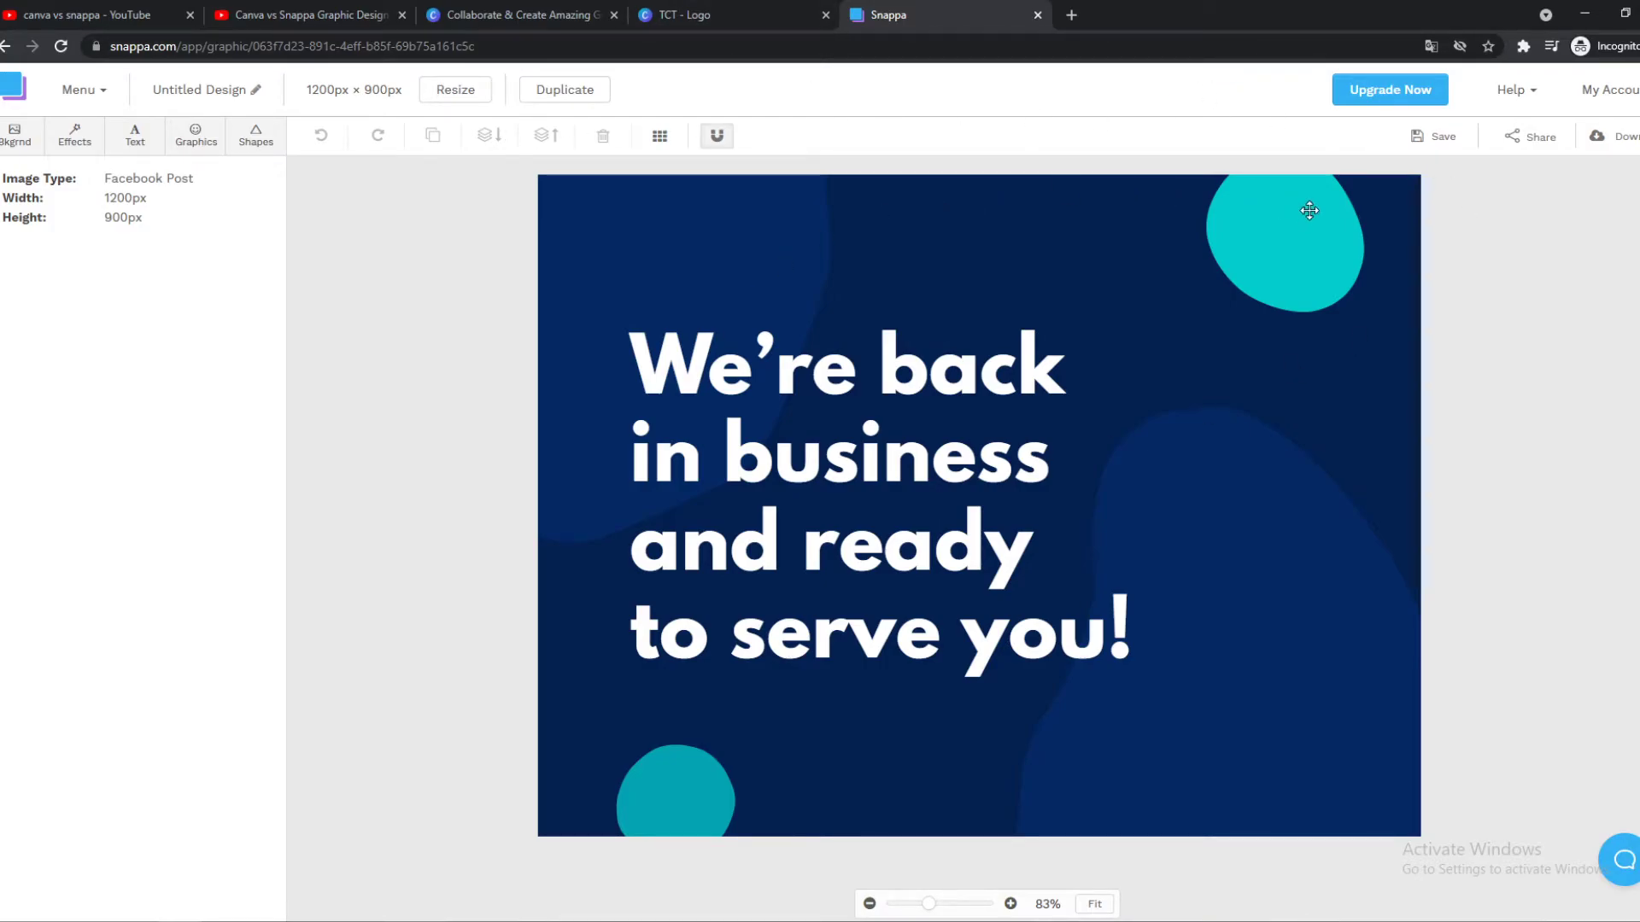
- Review Snappa's Starter Free, Pro $10/mo and Team $20/mo plans, then return to Canva's home tab
left_click(1439, 89)
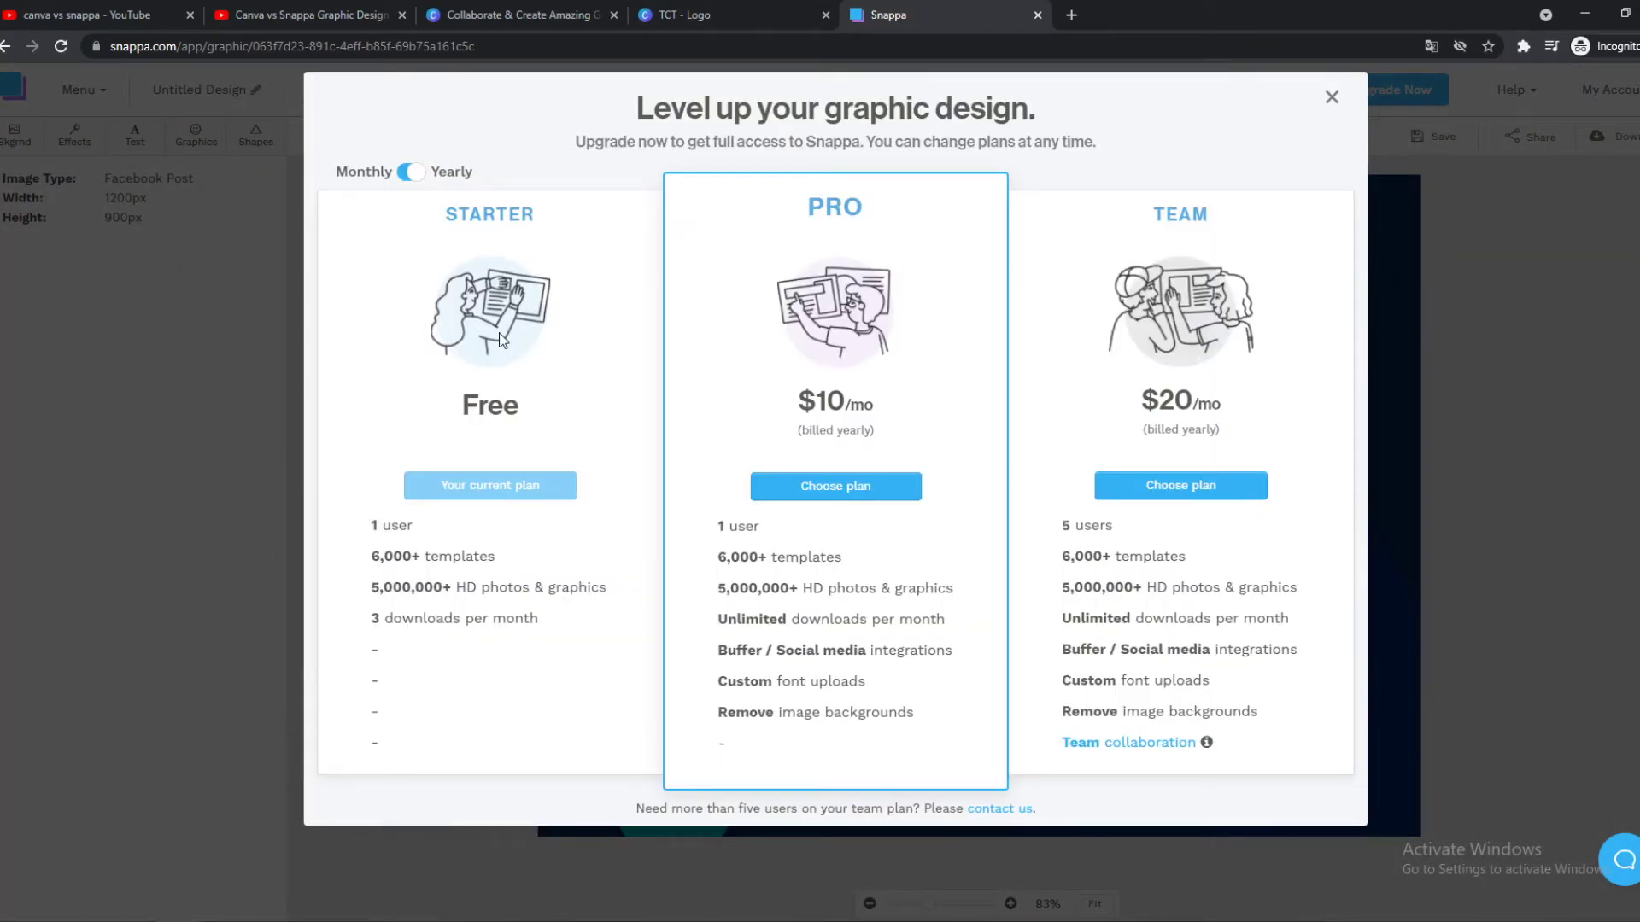
scroll(441, 474, "down", 1)
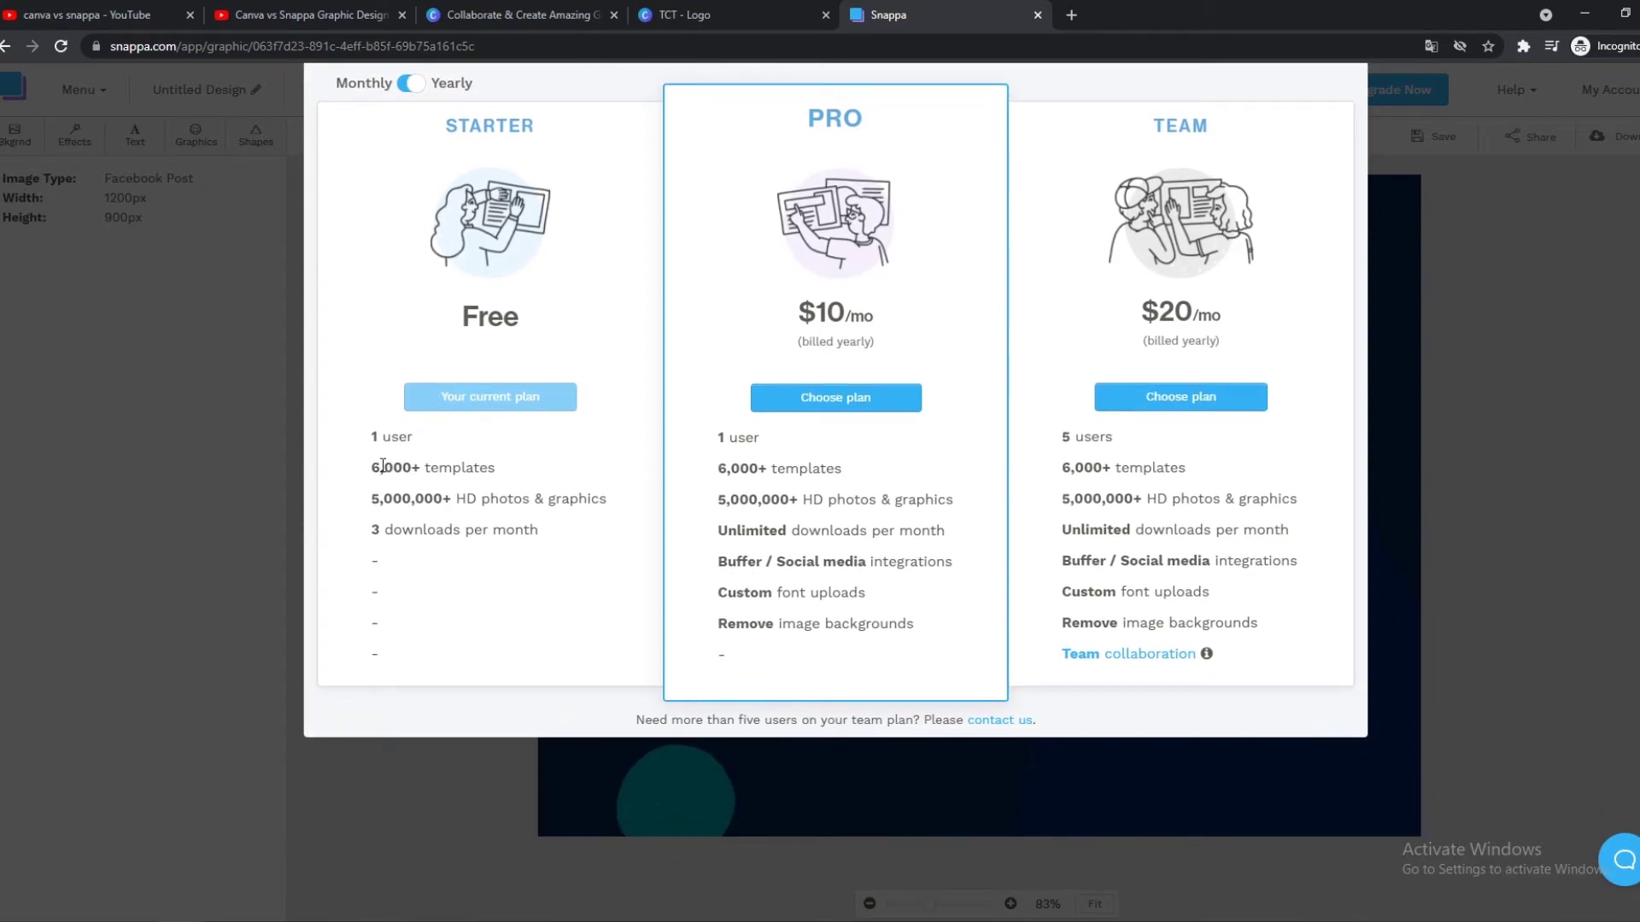
left_click_drag(371, 465, 551, 550)
left_click(547, 568)
scroll(610, 416, "up", 1)
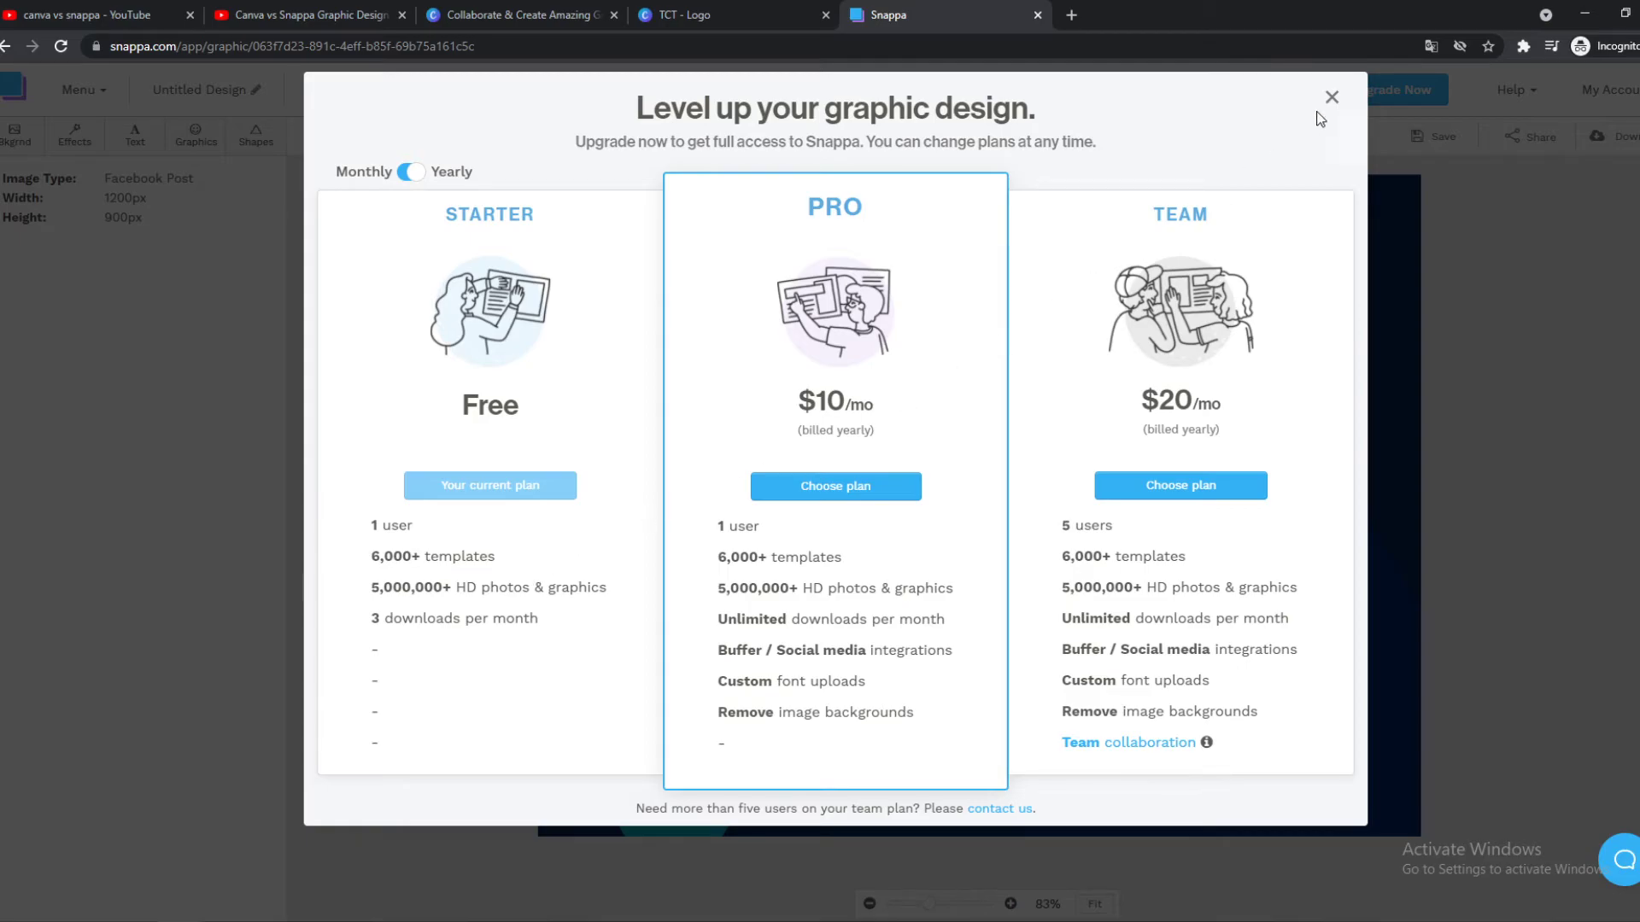
left_click(691, 14)
left_click(609, 11)
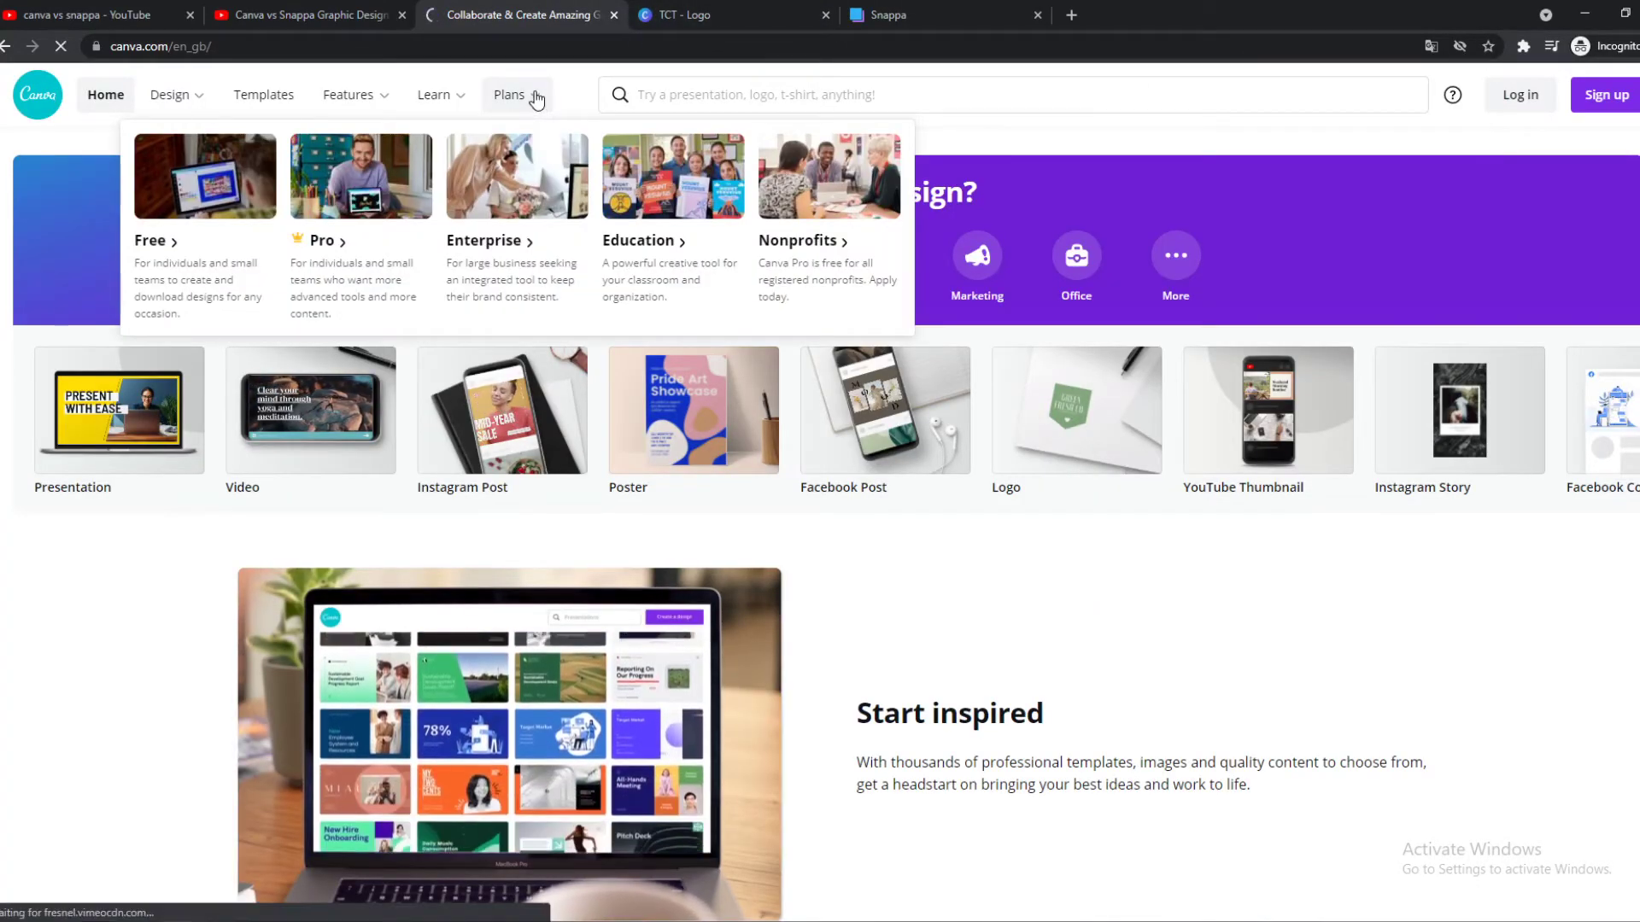
- Open Canva's Plans page and look over the Free, Pro and Enterprise prices
left_click(536, 100)
scroll(897, 391, "down", 2)
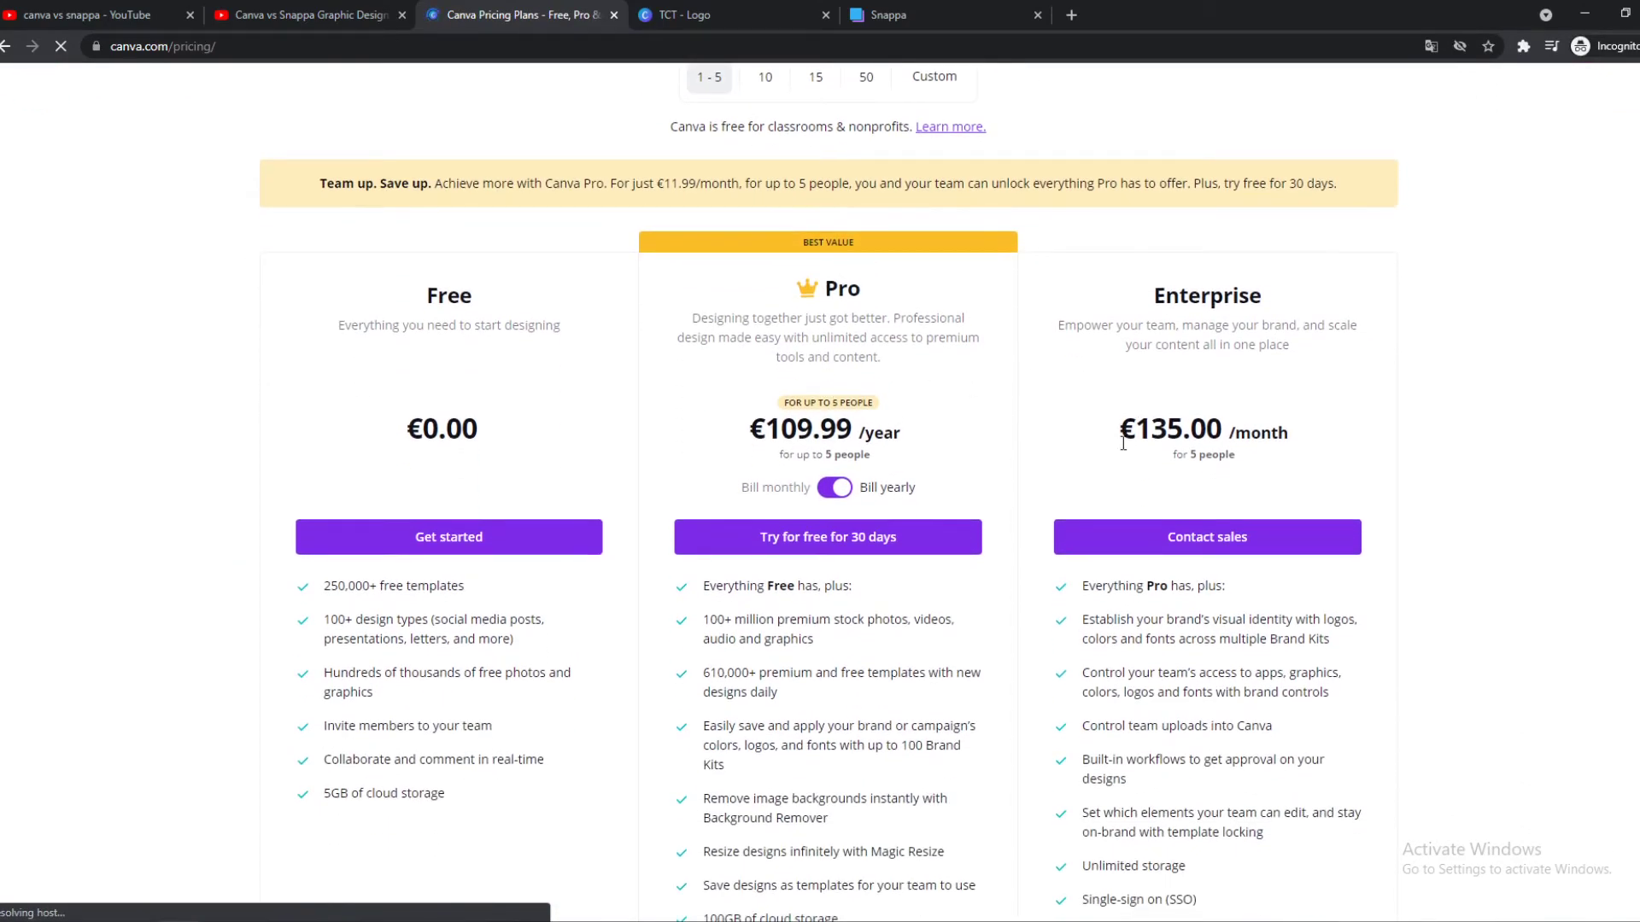
left_click_drag(1117, 429, 1223, 429)
left_click(1331, 415)
scroll(1000, 356, "down", 6)
scroll(1000, 357, "up", 7)
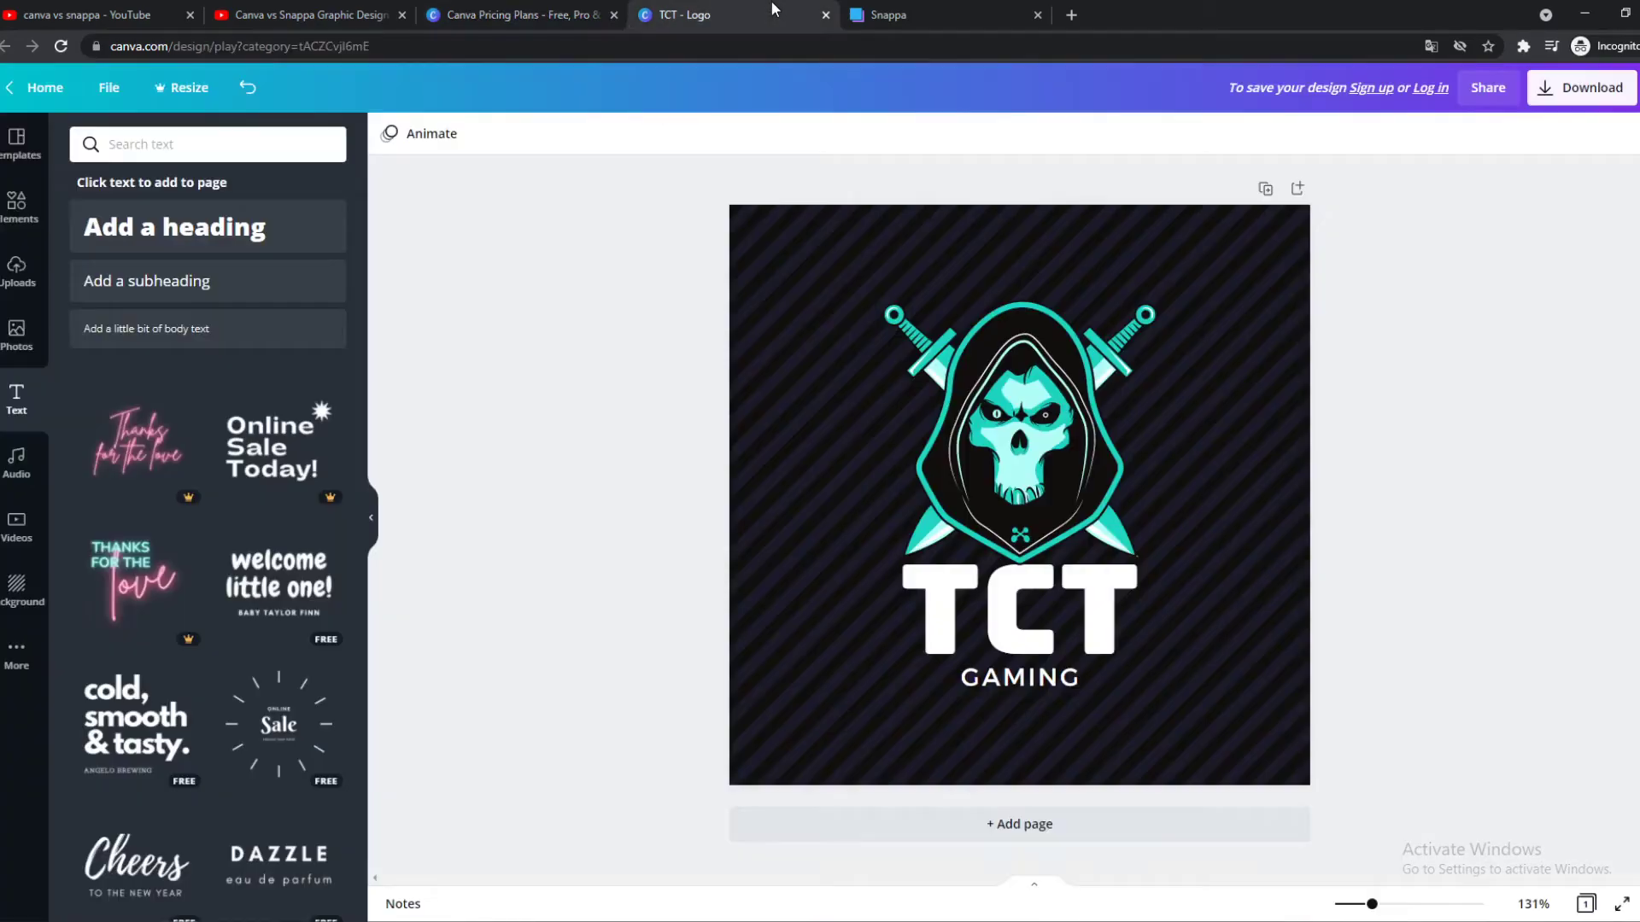
- Glance at the TCT Gaming logo, then return to reviewing the plan cards
left_click(768, 9)
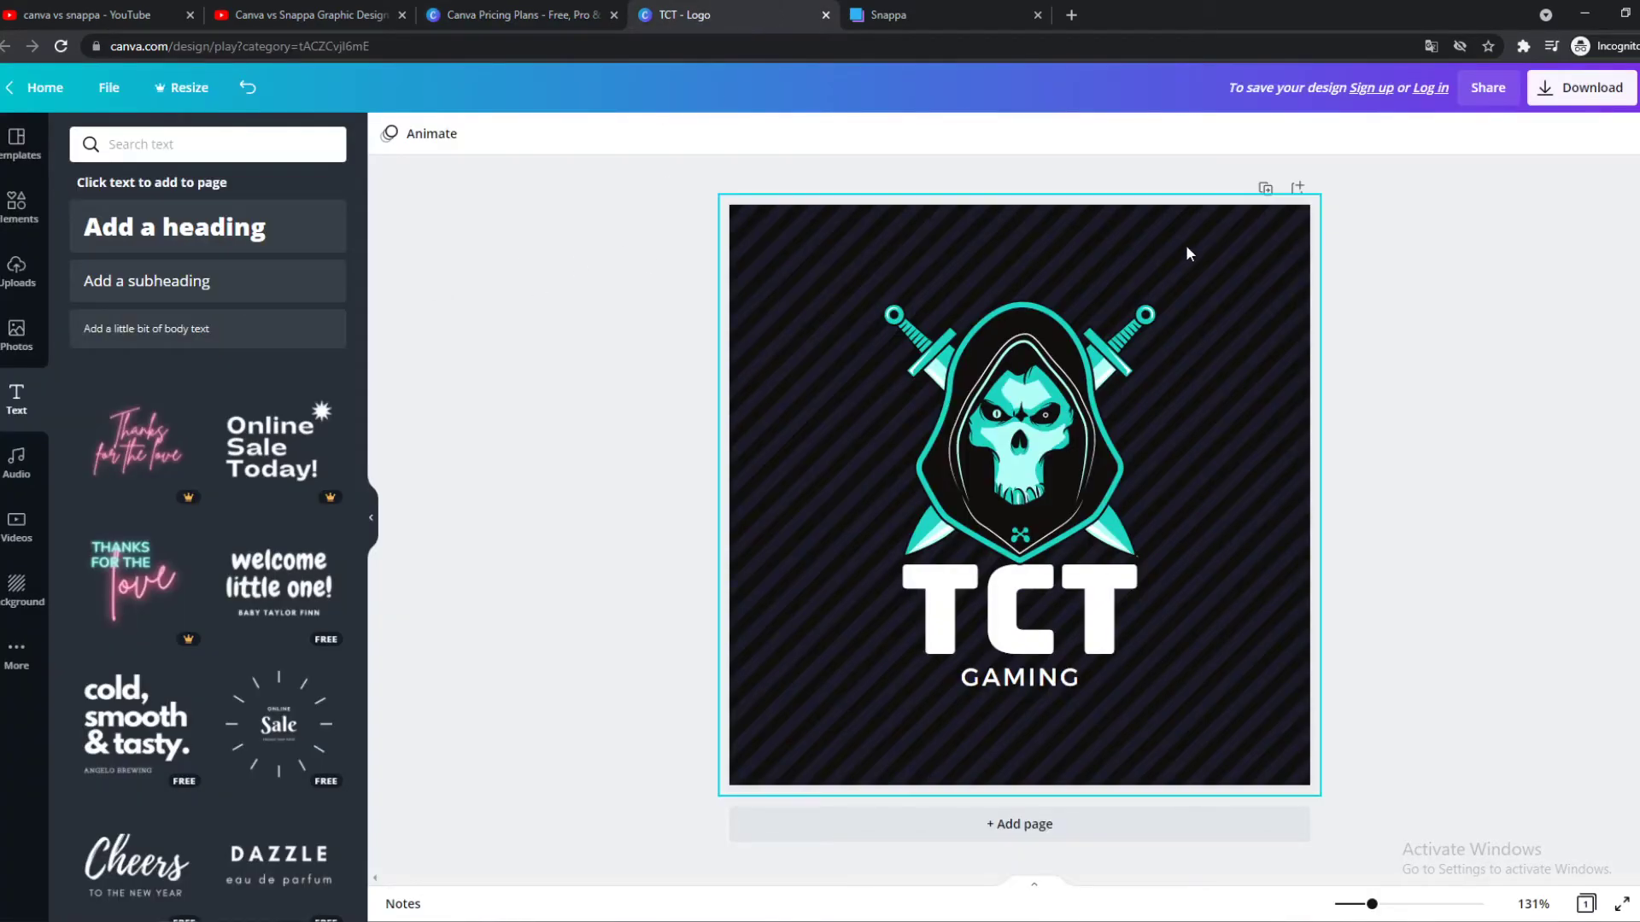
left_click(564, 15)
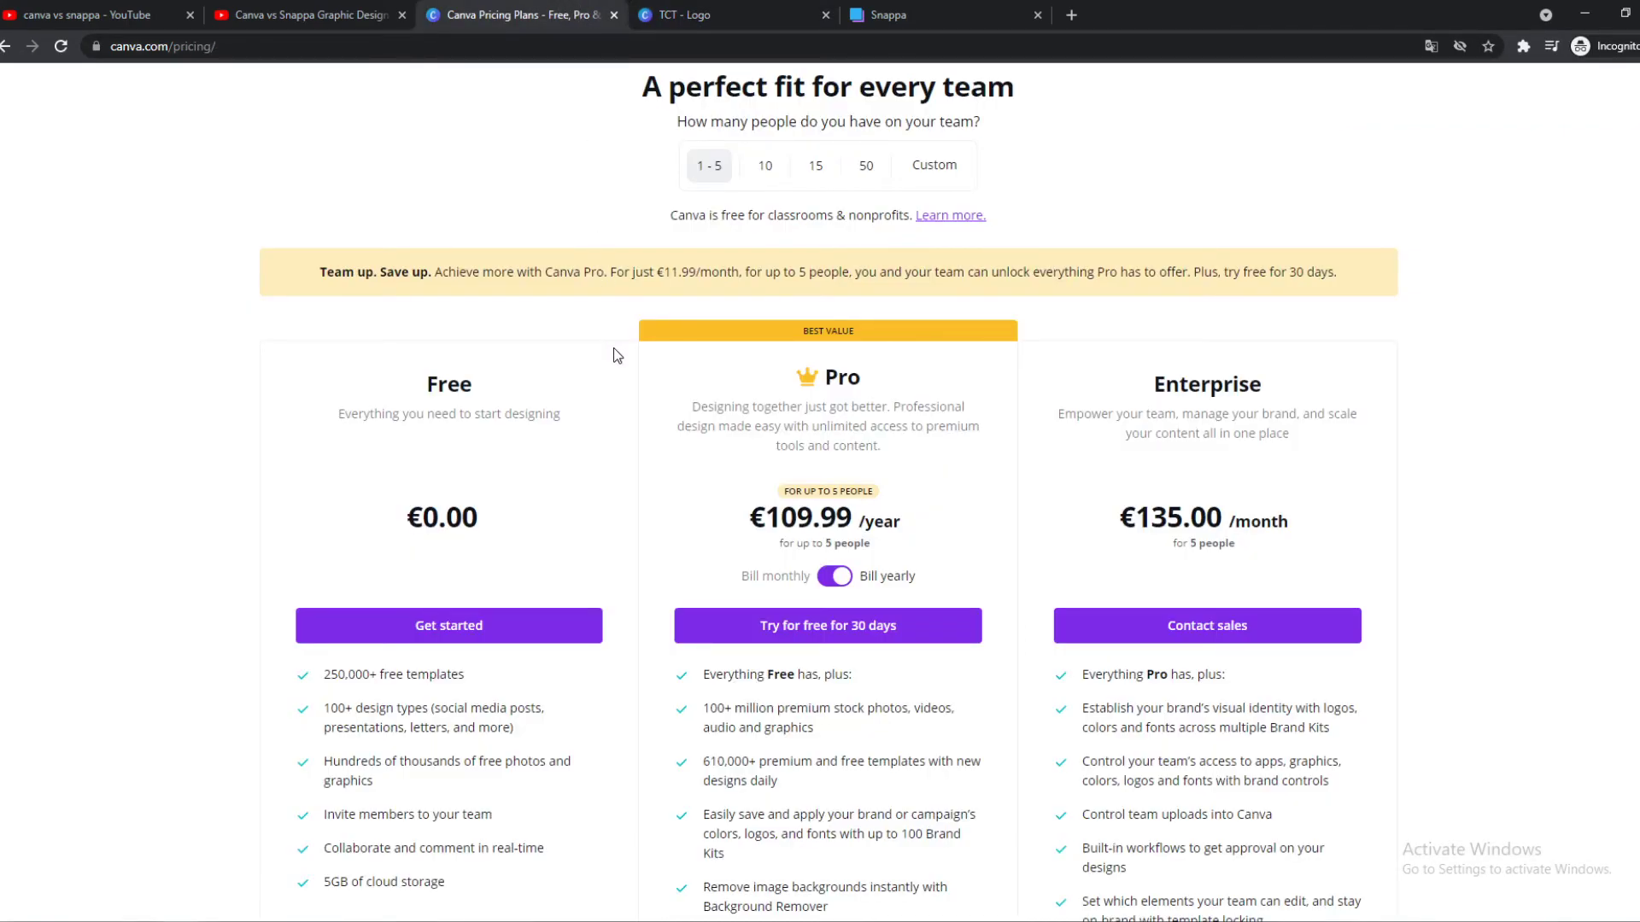
scroll(649, 359, "down", 2)
scroll(810, 373, "up", 2)
left_click_drag(827, 382, 888, 495)
left_click(936, 461)
scroll(936, 461, "down", 2)
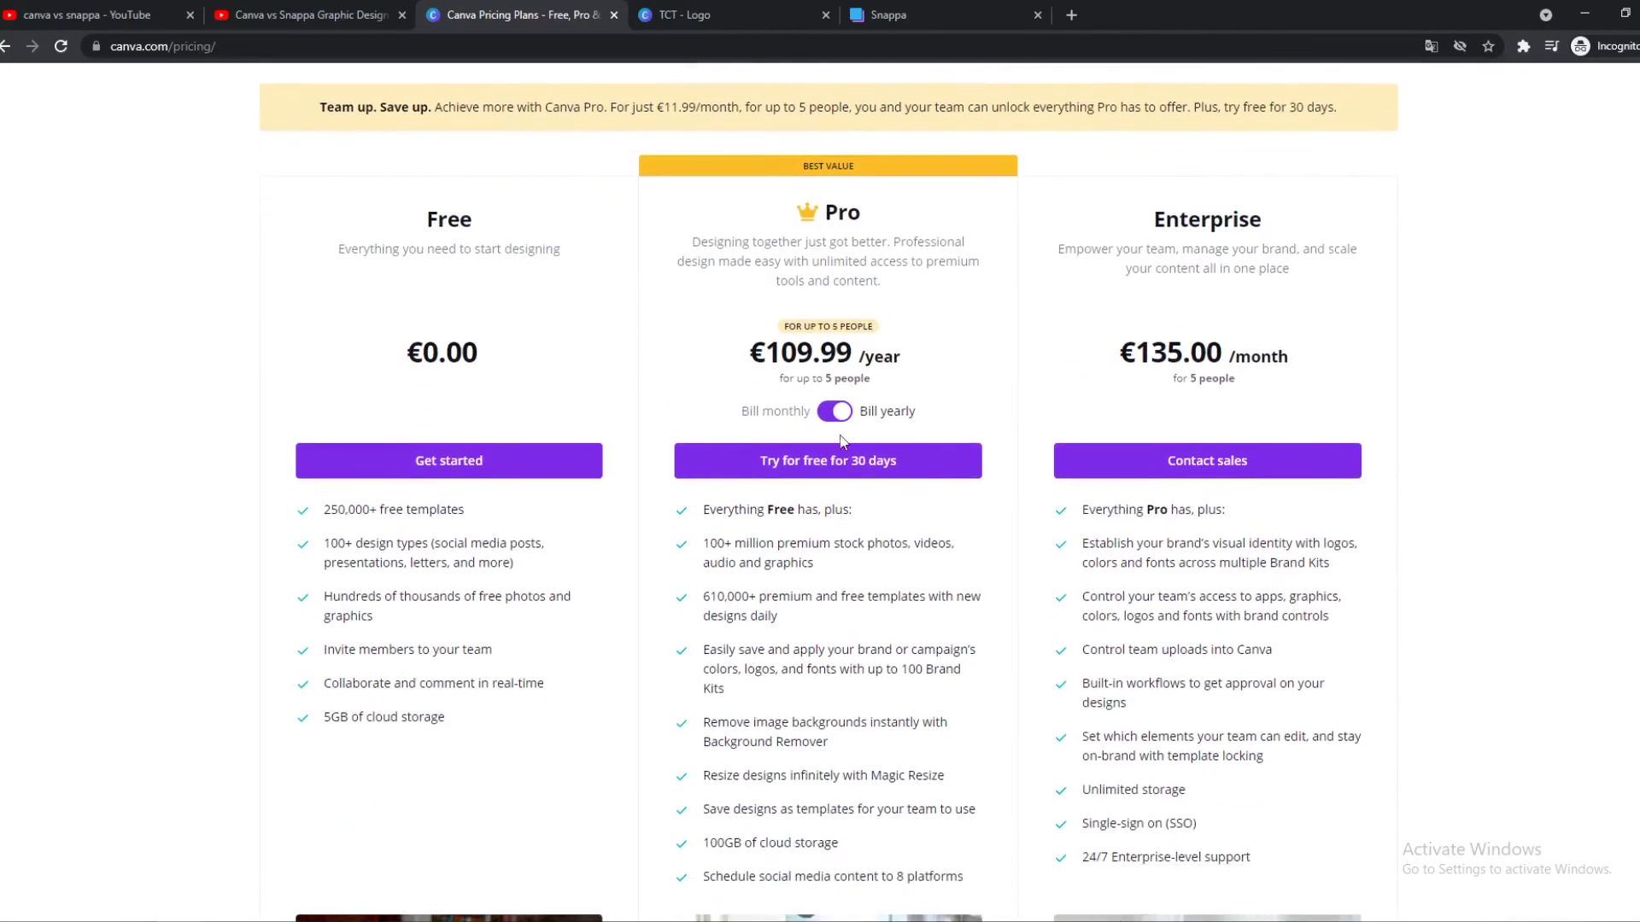
- Switch the billing toggle to Bill monthly so Pro shows €11.99/month
left_click(835, 401)
double_click(798, 333)
left_click(953, 288)
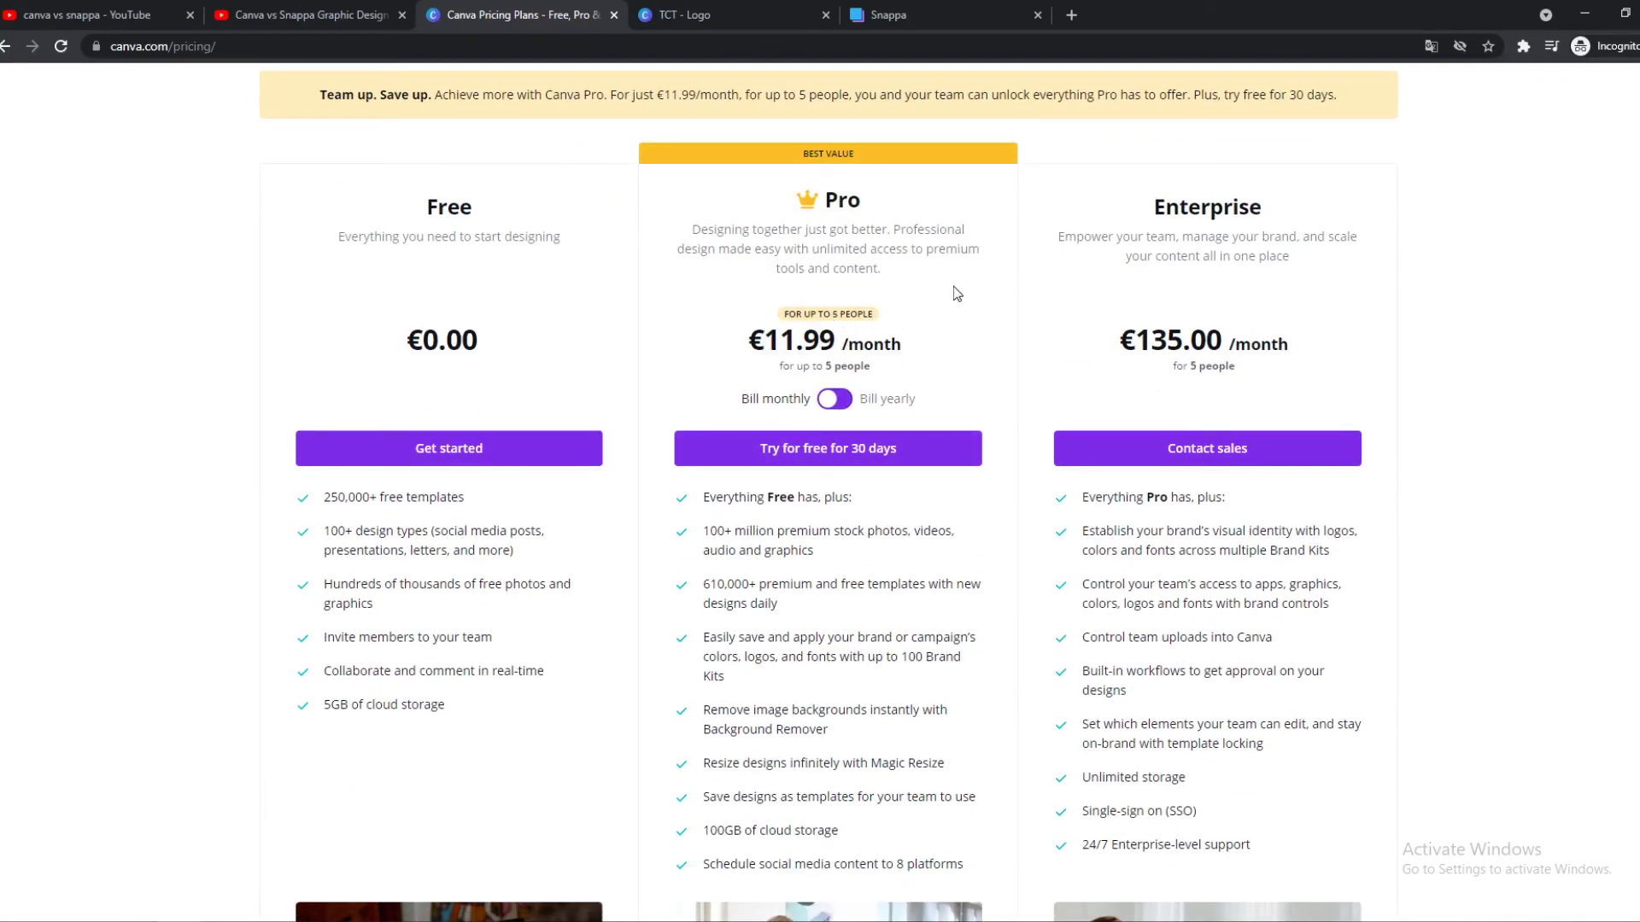
scroll(953, 292, "down", 1)
scroll(948, 293, "down", 4)
scroll(783, 414, "up", 7)
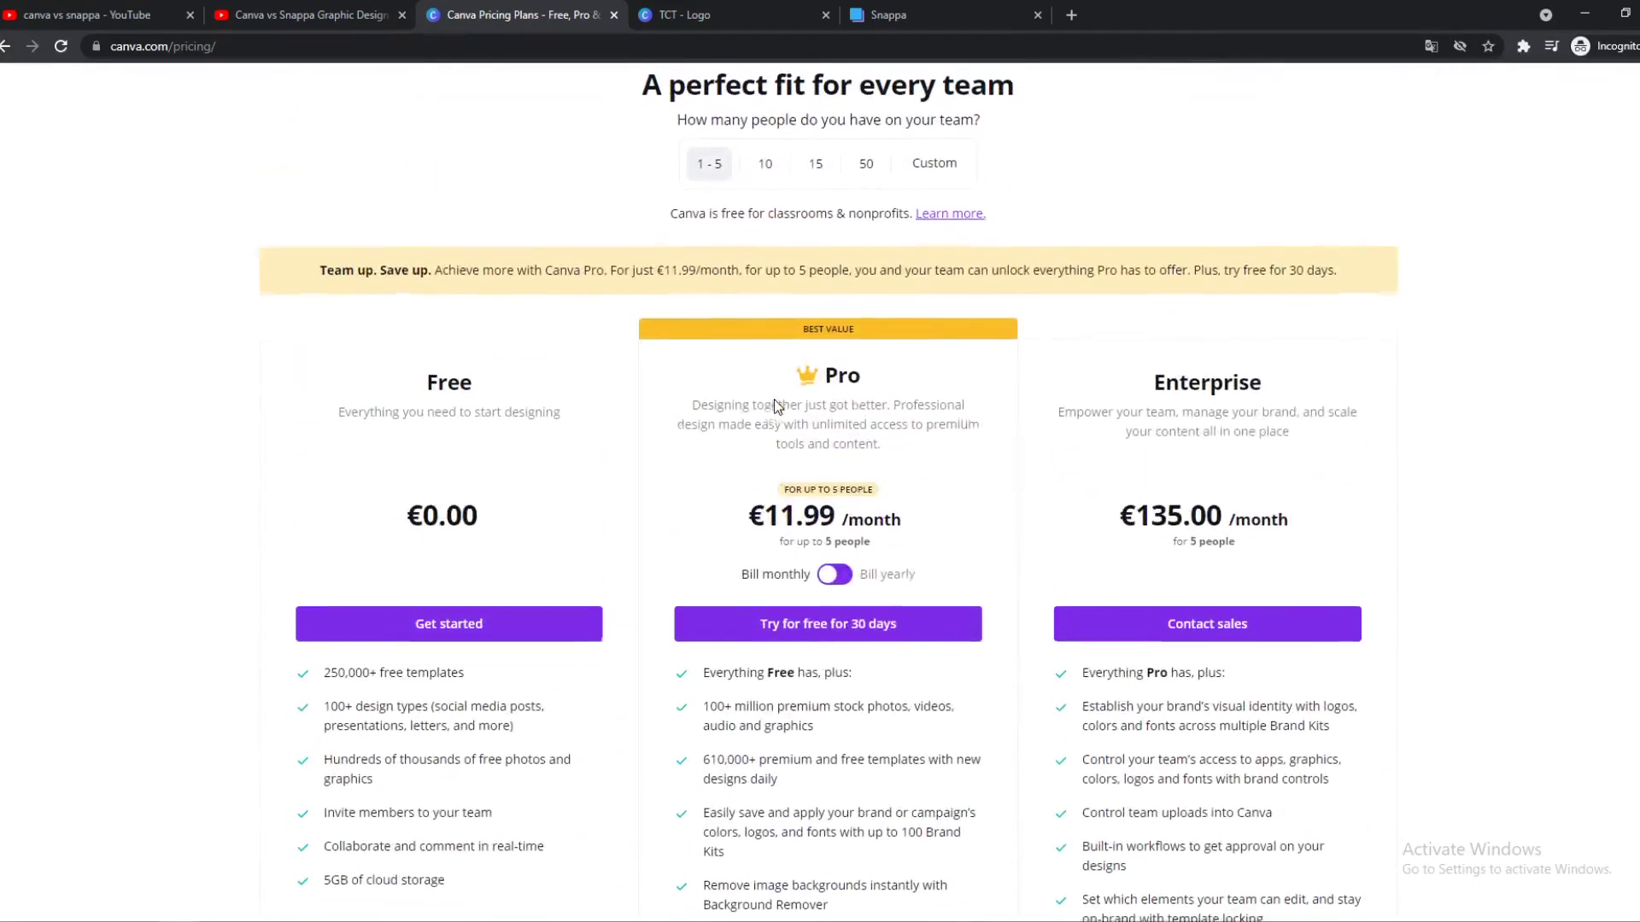
left_click_drag(775, 608, 863, 608)
left_click(592, 355)
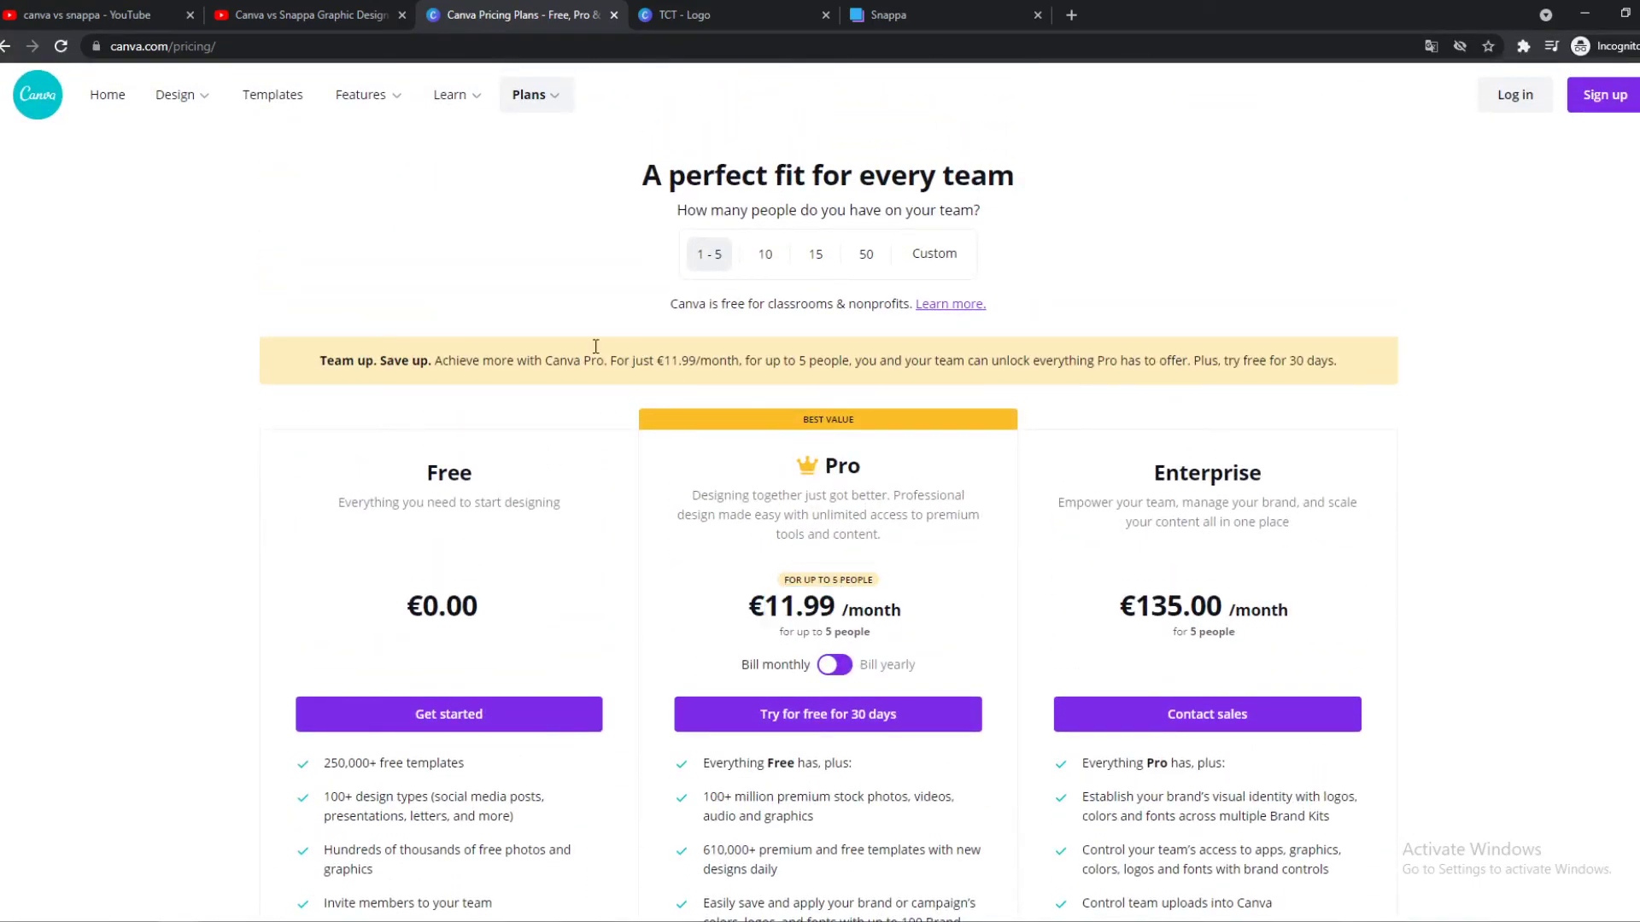
- Scroll through the plans again and read the Pro plan's title and description
scroll(507, 445, "down", 2)
scroll(507, 445, "down", 11)
scroll(585, 468, "up", 8)
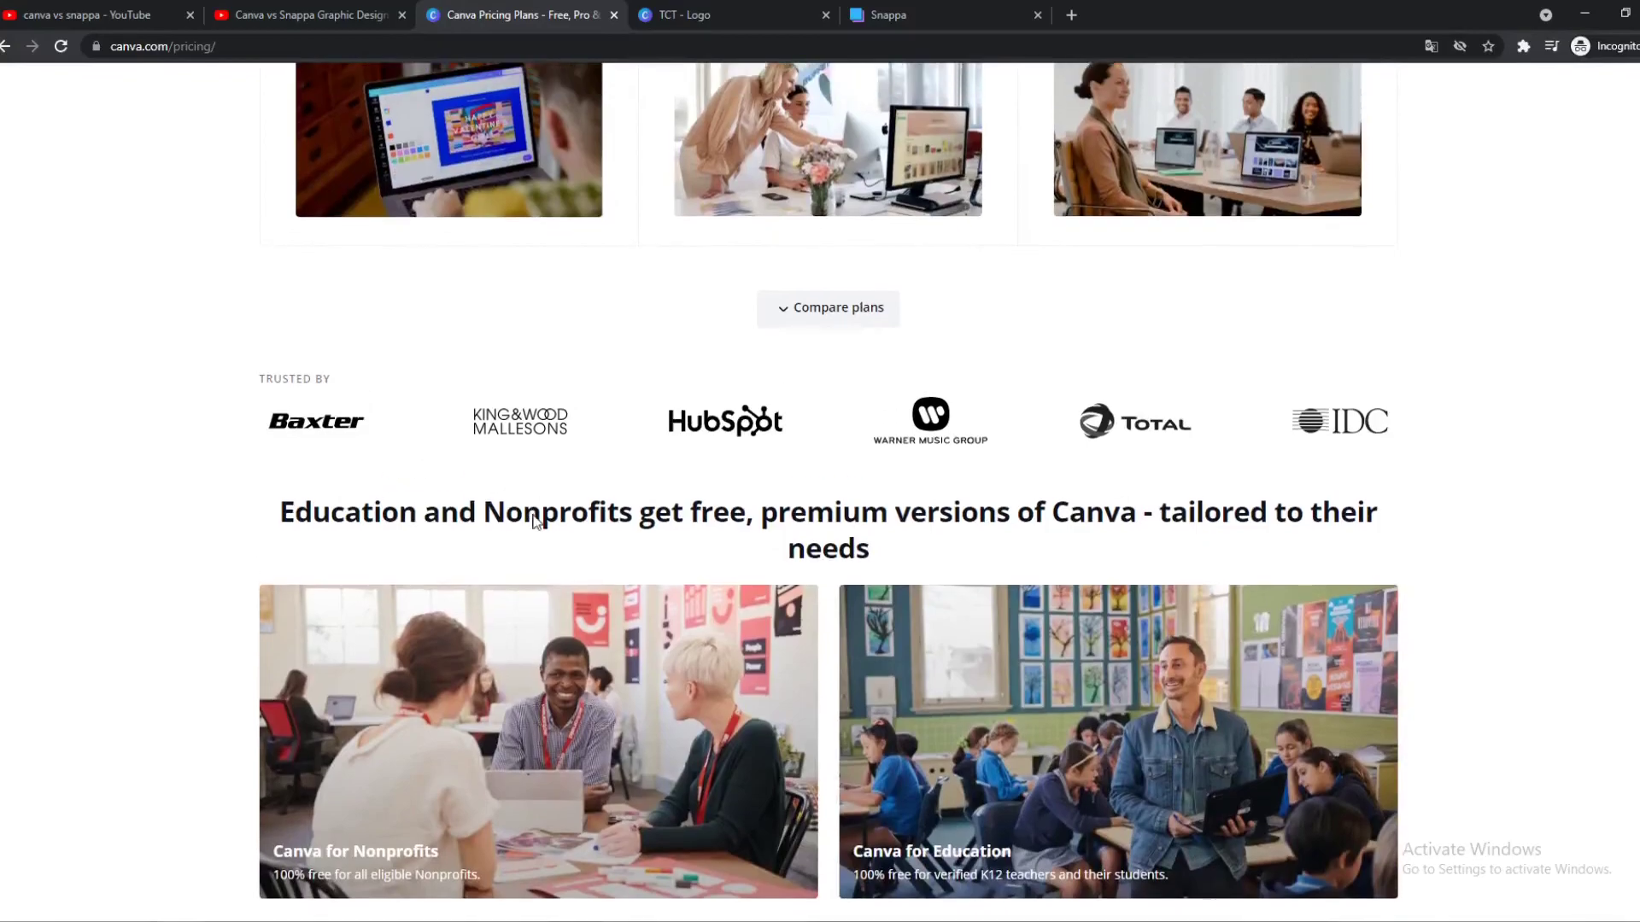
scroll(534, 552, "up", 4)
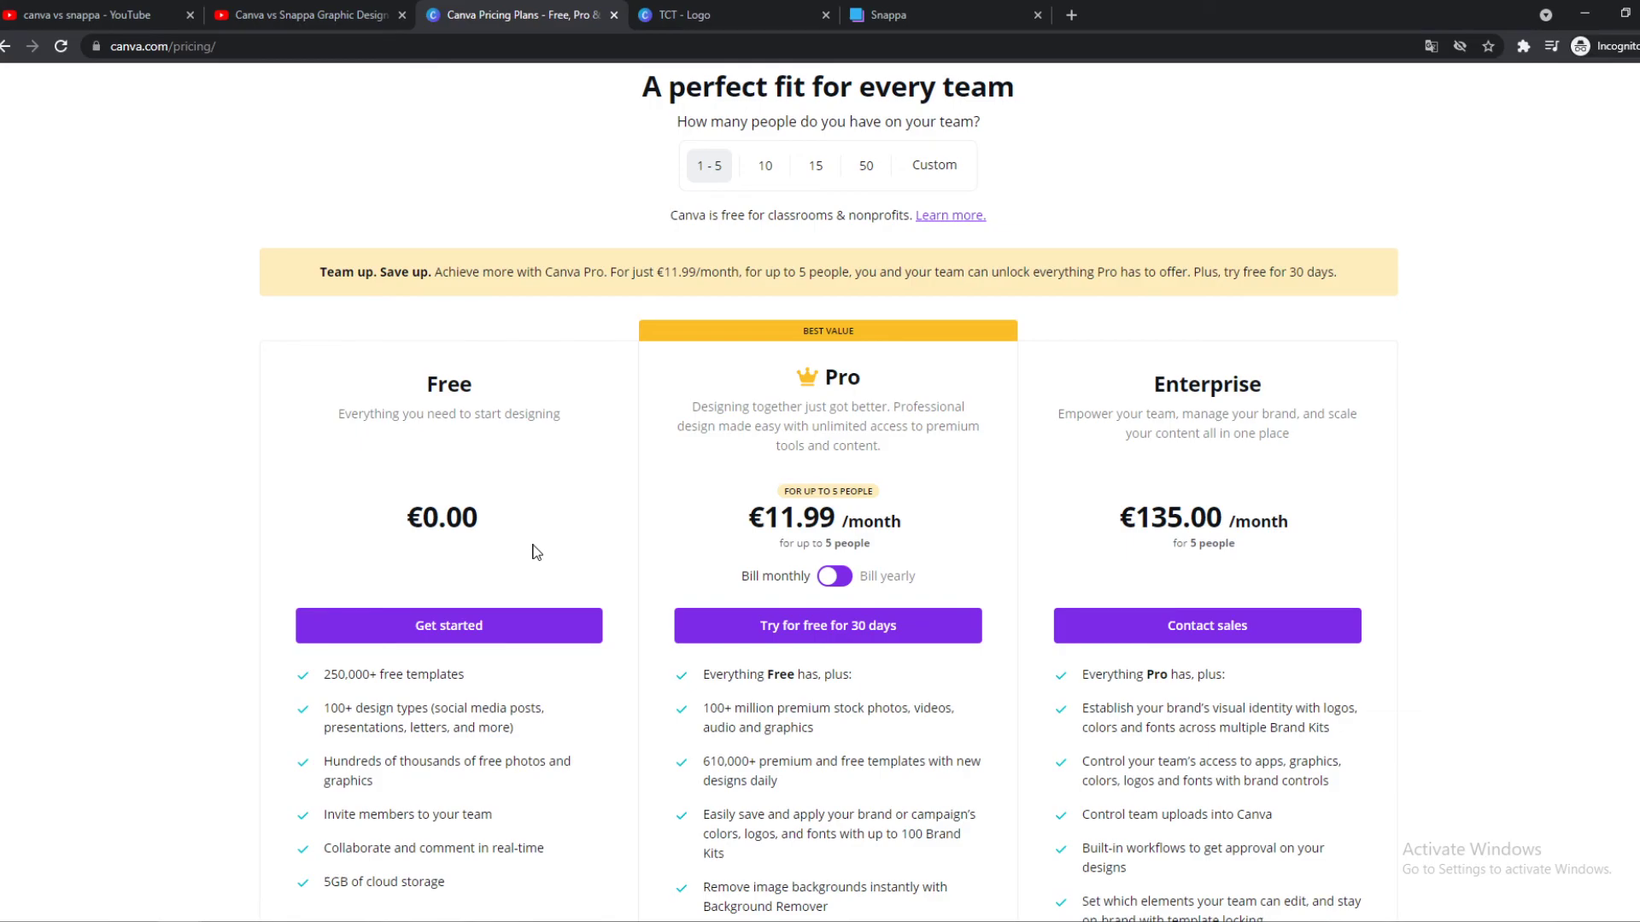
left_click_drag(825, 386, 899, 450)
left_click(898, 453)
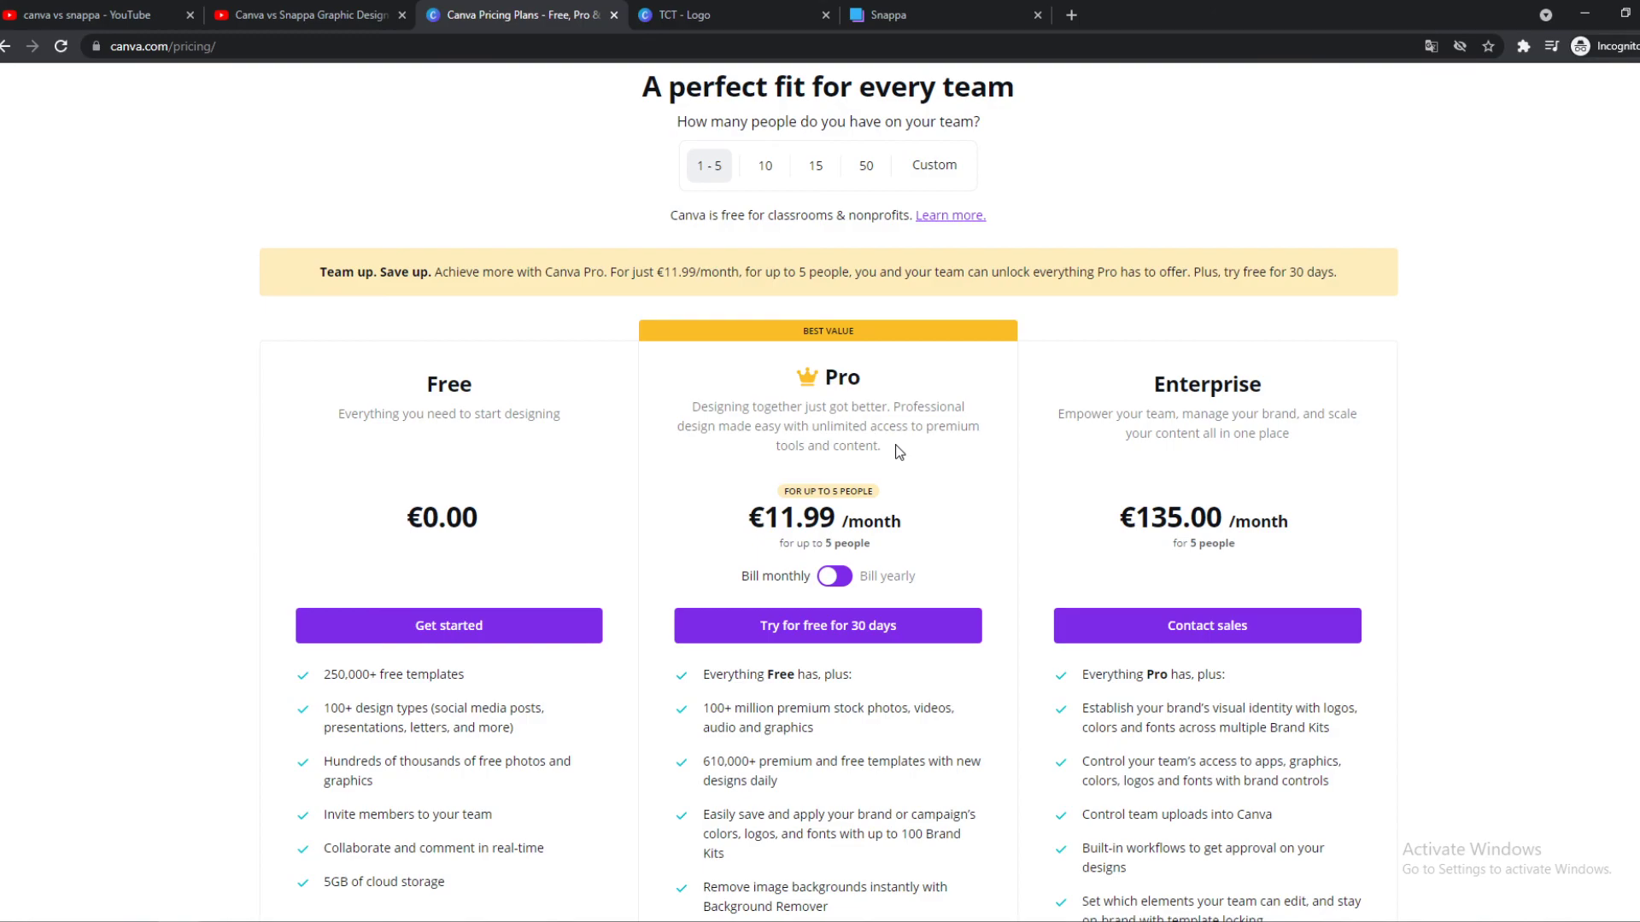